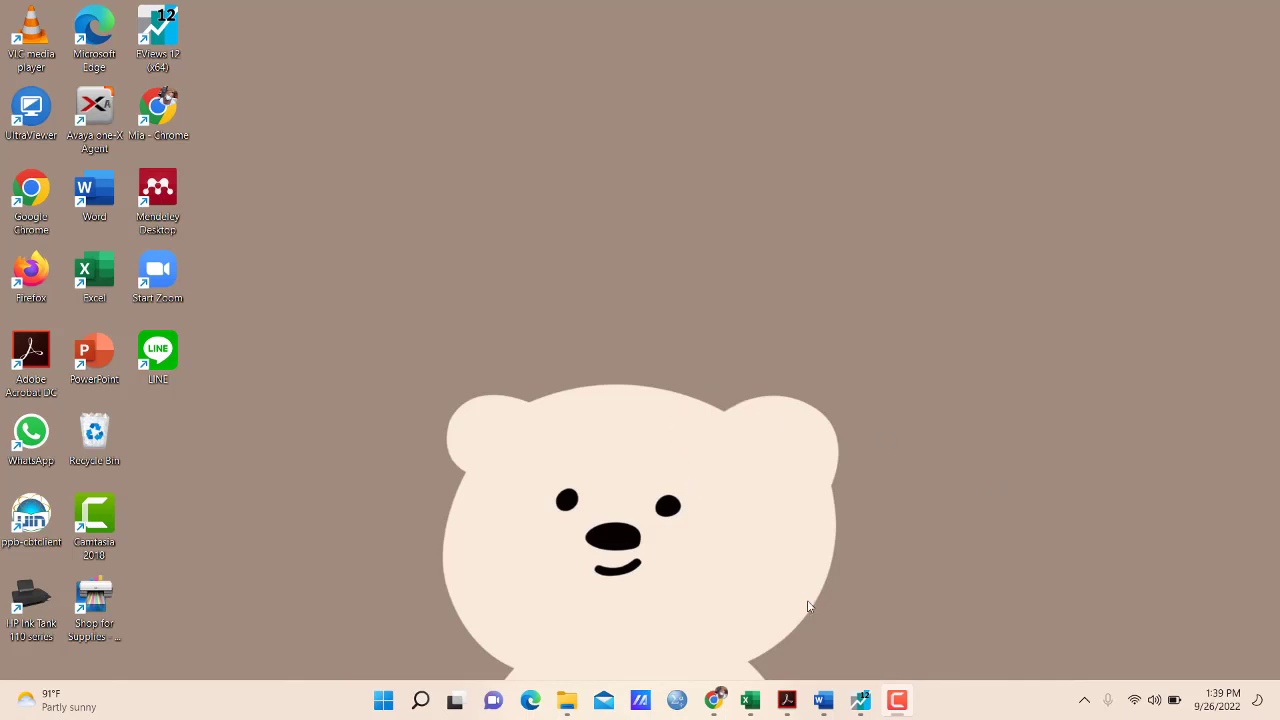
# Switch to the Word document and examine the Chow test section: its hypotheses, p-value decision rules and formula
pyautogui.moveTo(860, 700)
pyautogui.click(1007, 614)
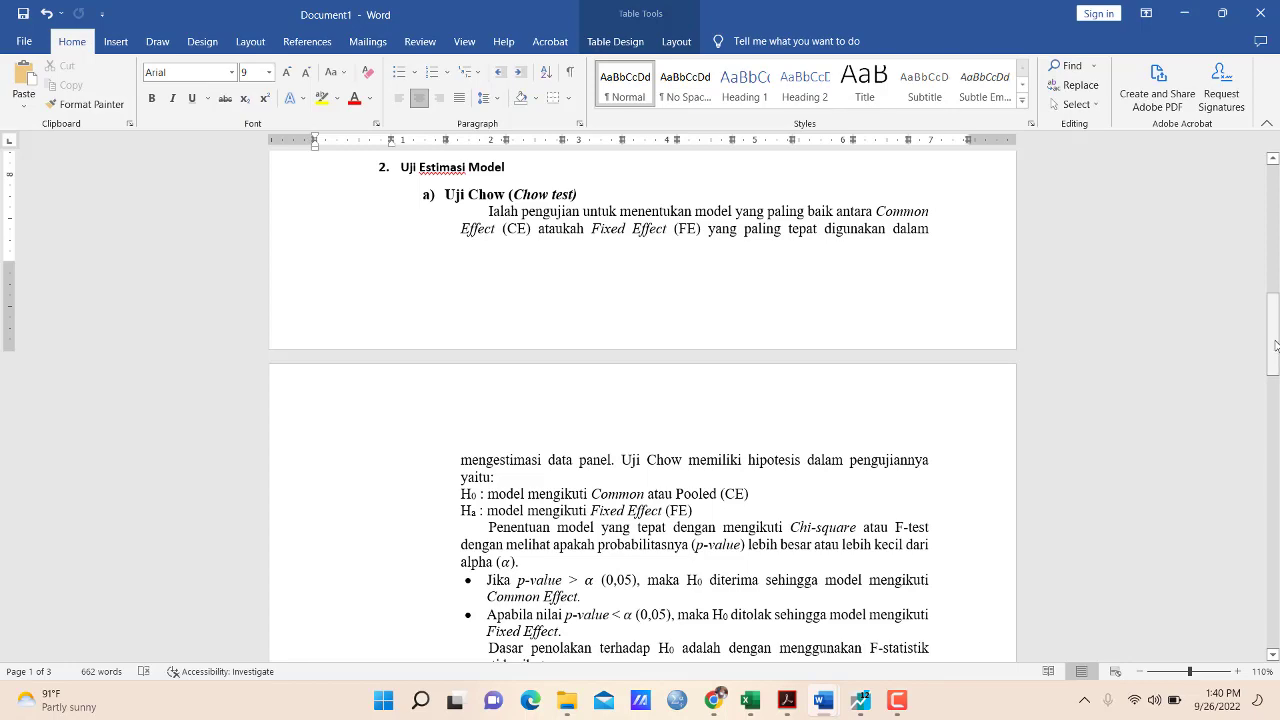
pyautogui.moveTo(1276, 345)
pyautogui.mouseDown()
pyautogui.moveTo(1276, 456)
pyautogui.moveTo(1272, 376)
pyautogui.moveTo(1254, 345)
pyautogui.mouseUp()
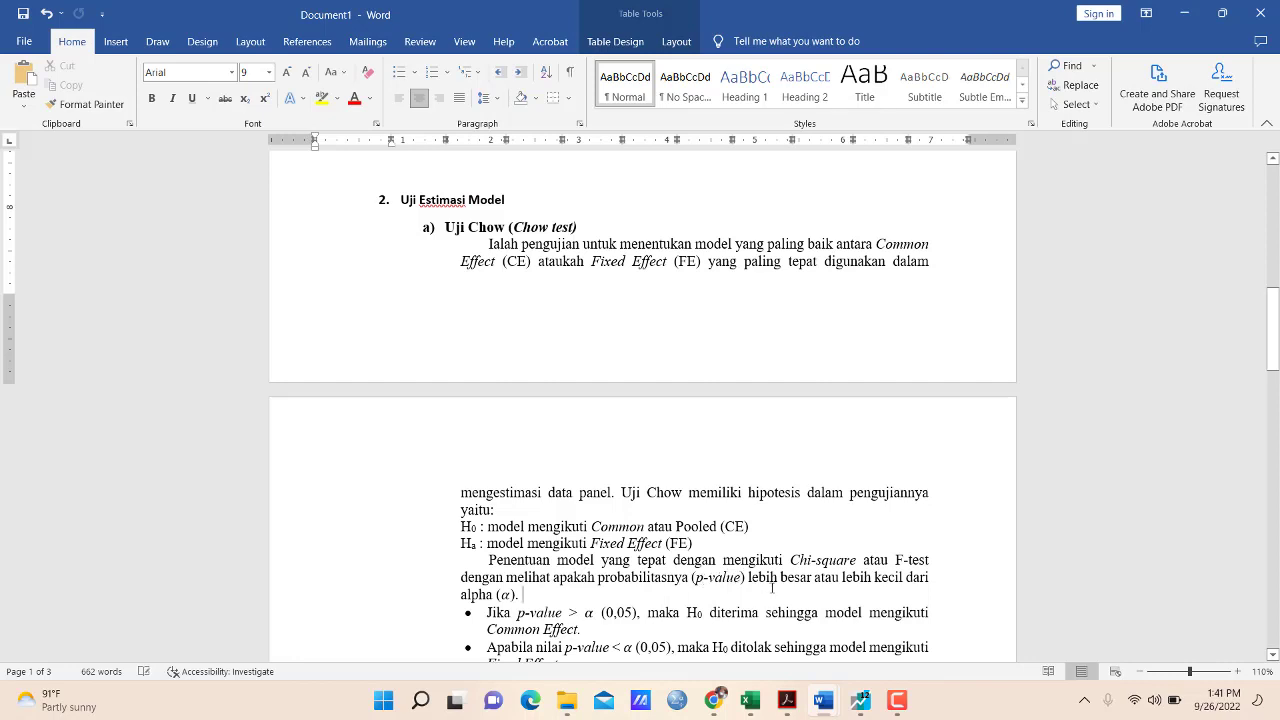
pyautogui.press('Down')
pyautogui.press('Down')
pyautogui.press('Down')
pyautogui.press('Down')
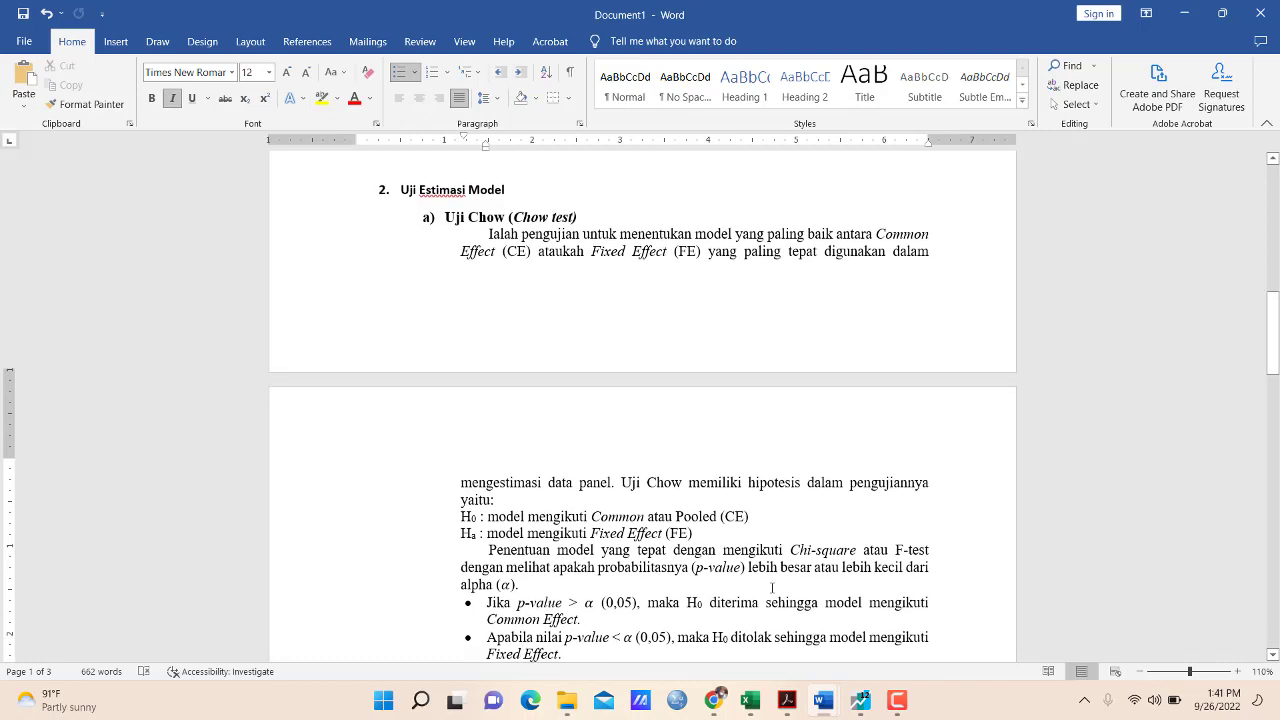
pyautogui.press('Down')
pyautogui.press('Down')
pyautogui.press('Down')
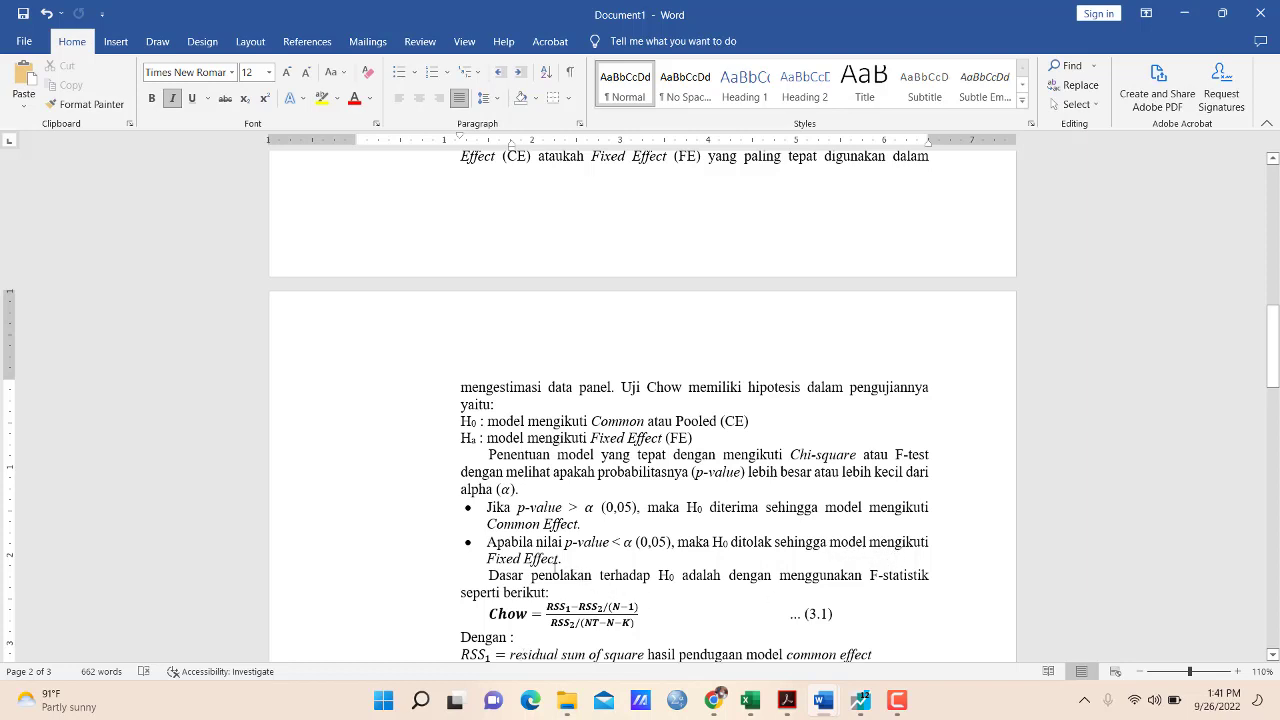
pyautogui.click(933, 575)
pyautogui.press('Down')
pyautogui.press('Down')
pyautogui.press('Down')
pyautogui.press('Down')
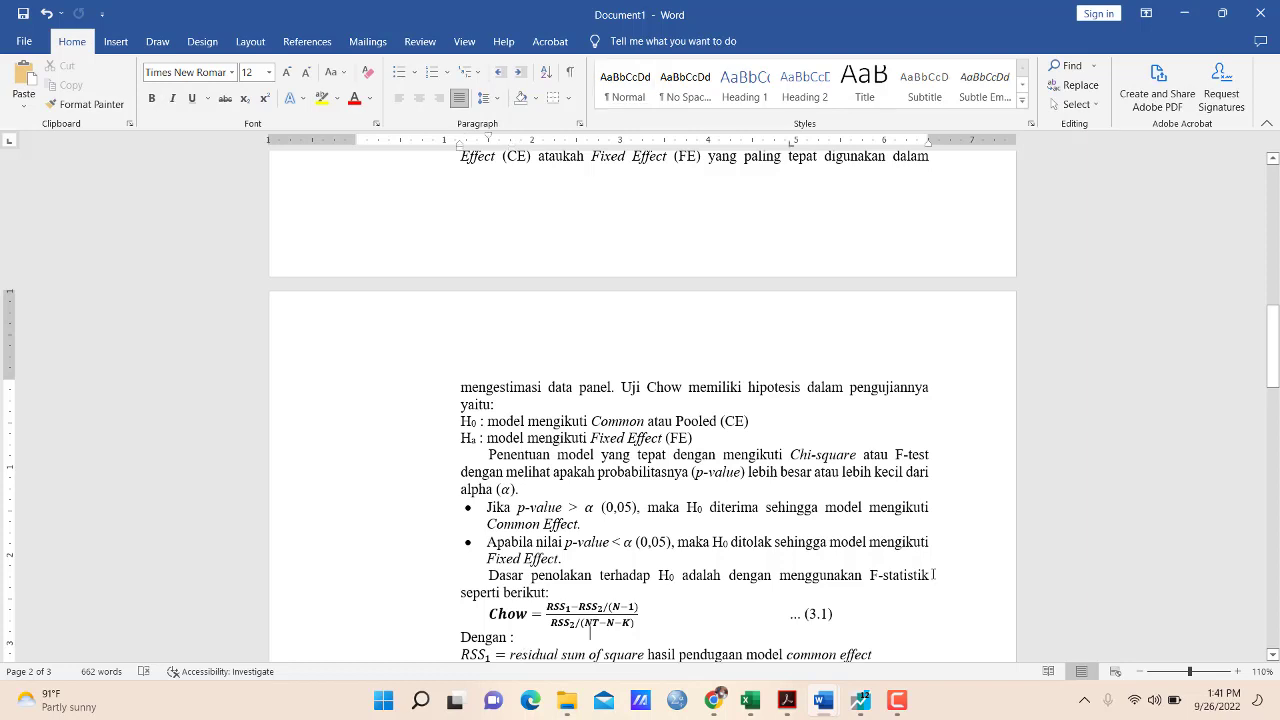
pyautogui.press('Down')
pyautogui.press('Down')
pyautogui.press('Down')
pyautogui.press('Down')
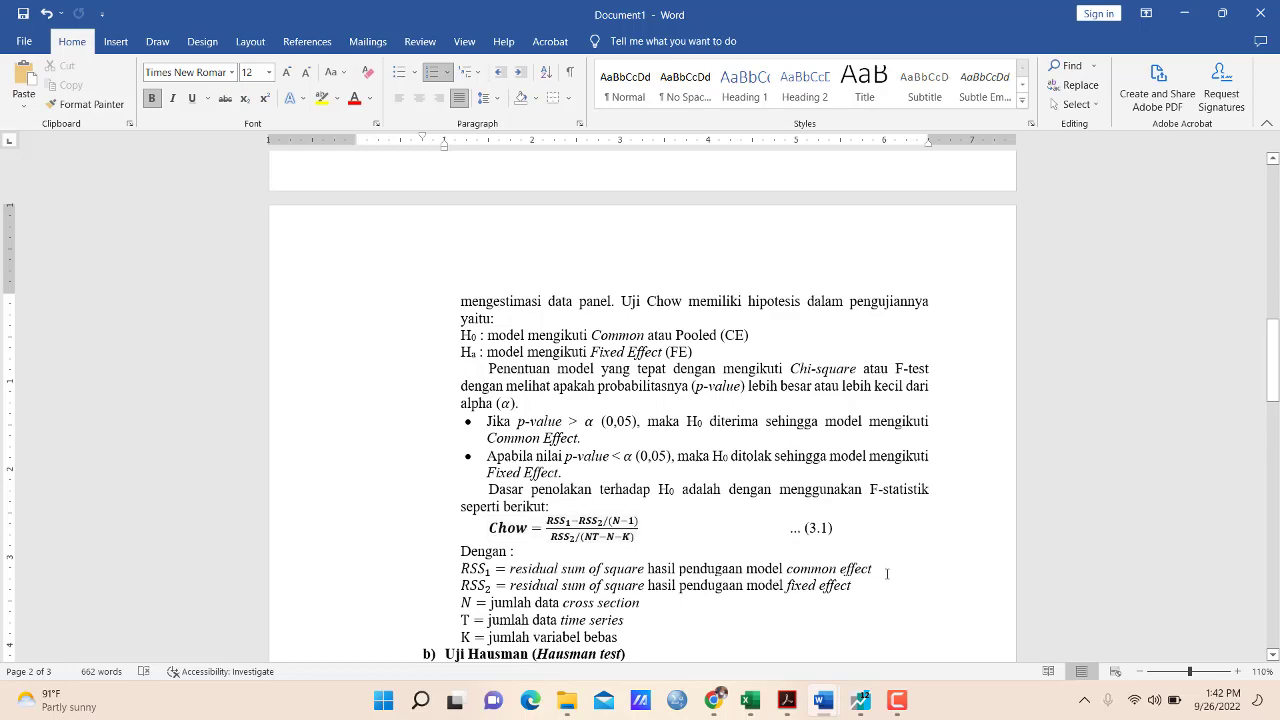
# Examine the Hausman test section of the document, including its hypotheses, p-value decision rules and statistic formula
pyautogui.click(1273, 655)
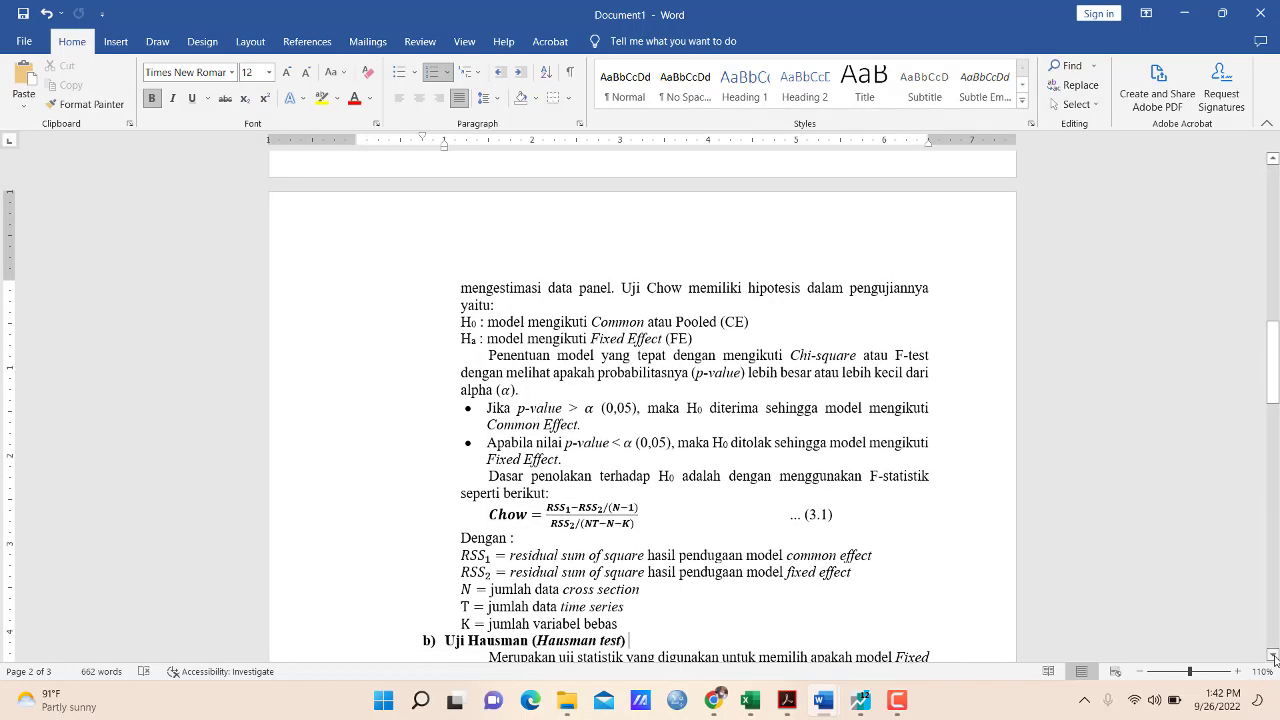
pyautogui.click(1273, 655)
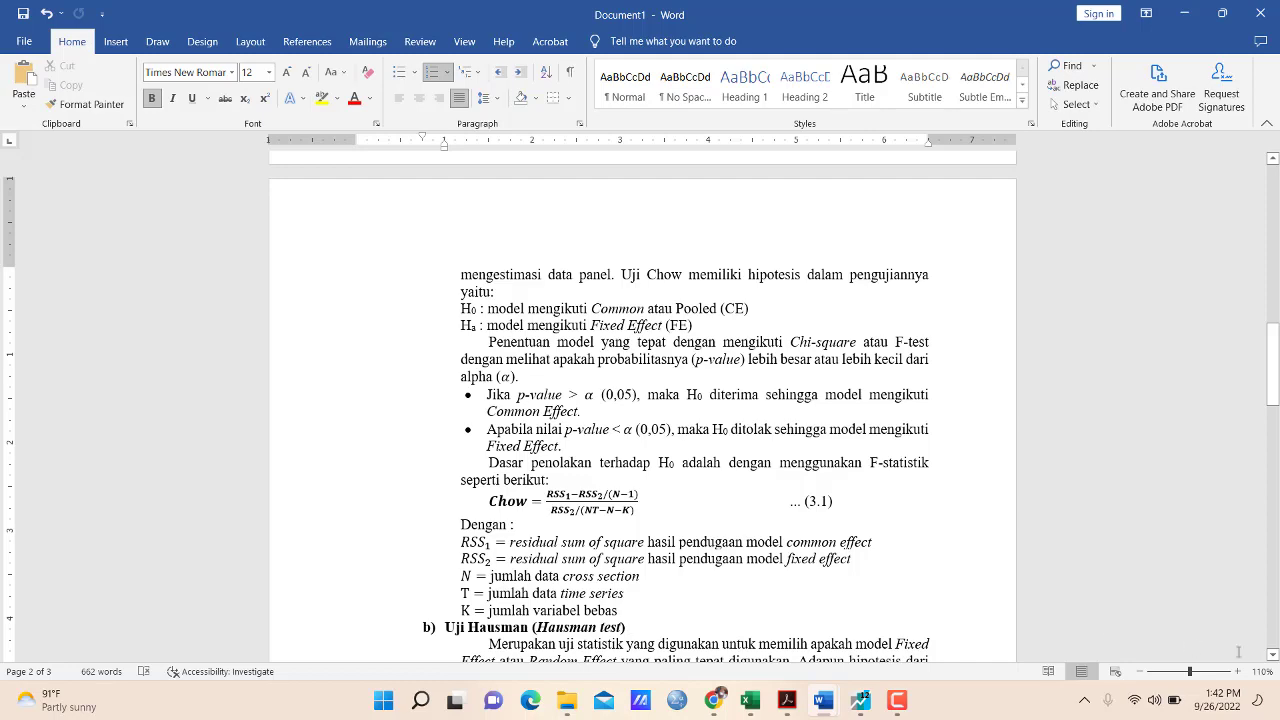
pyautogui.scroll(-1, 1272, 648)
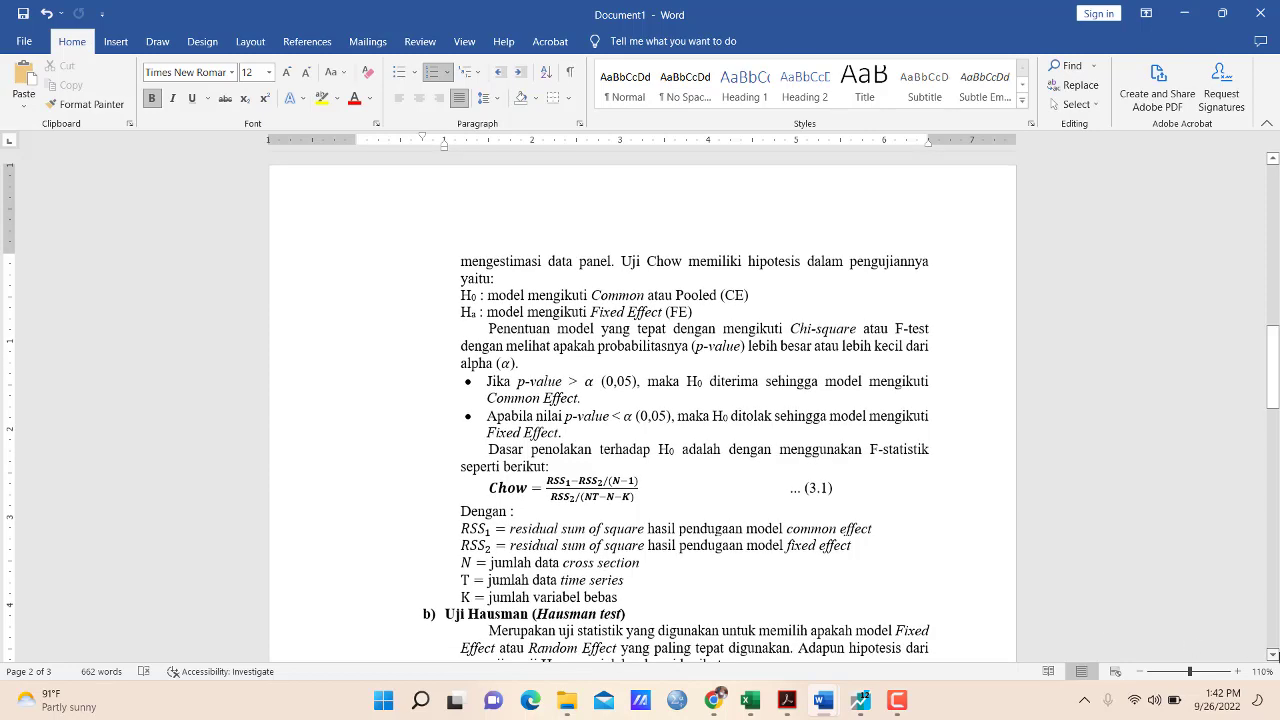
pyautogui.scroll(-1, 1272, 648)
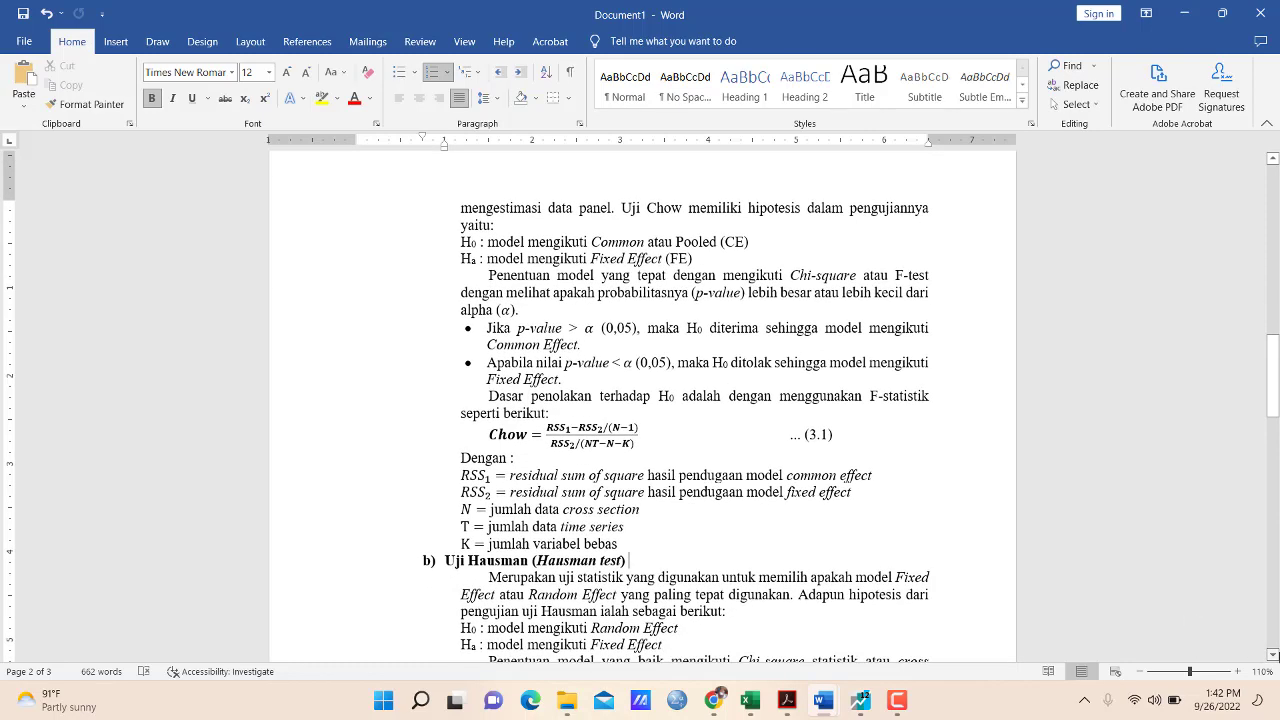
pyautogui.scroll(-2, 1272, 648)
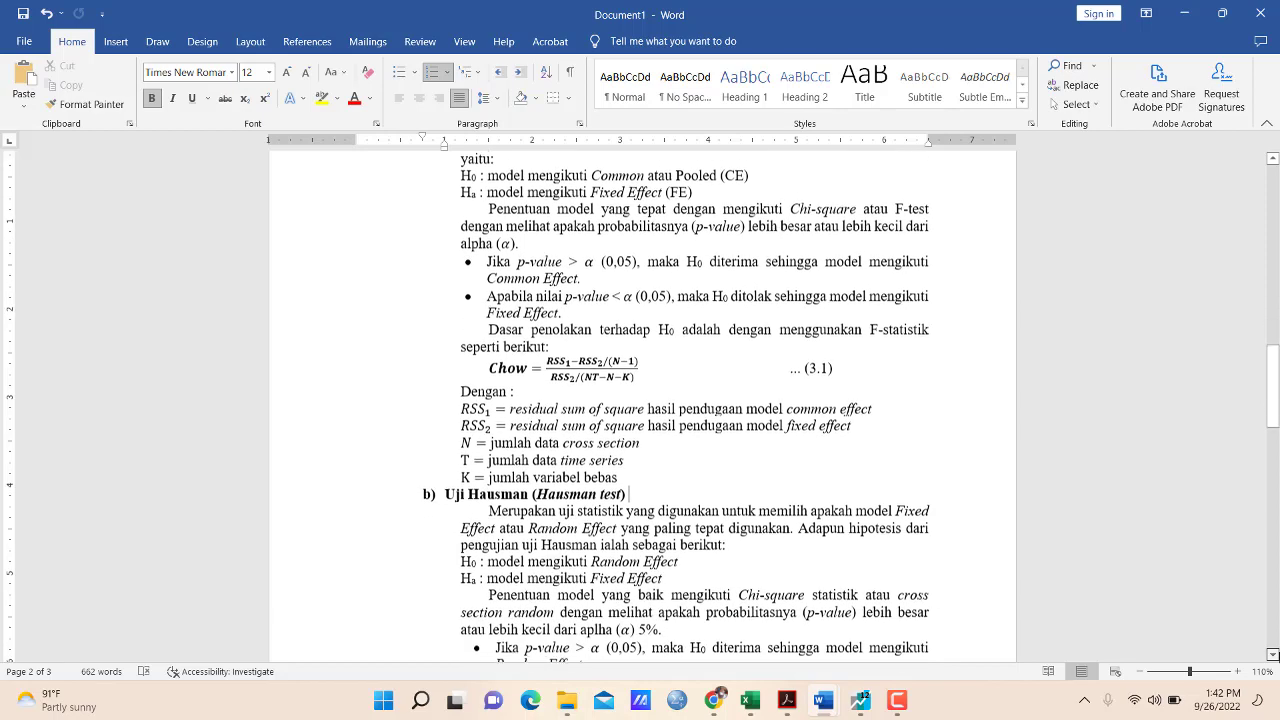
pyautogui.scroll(-1, 1272, 648)
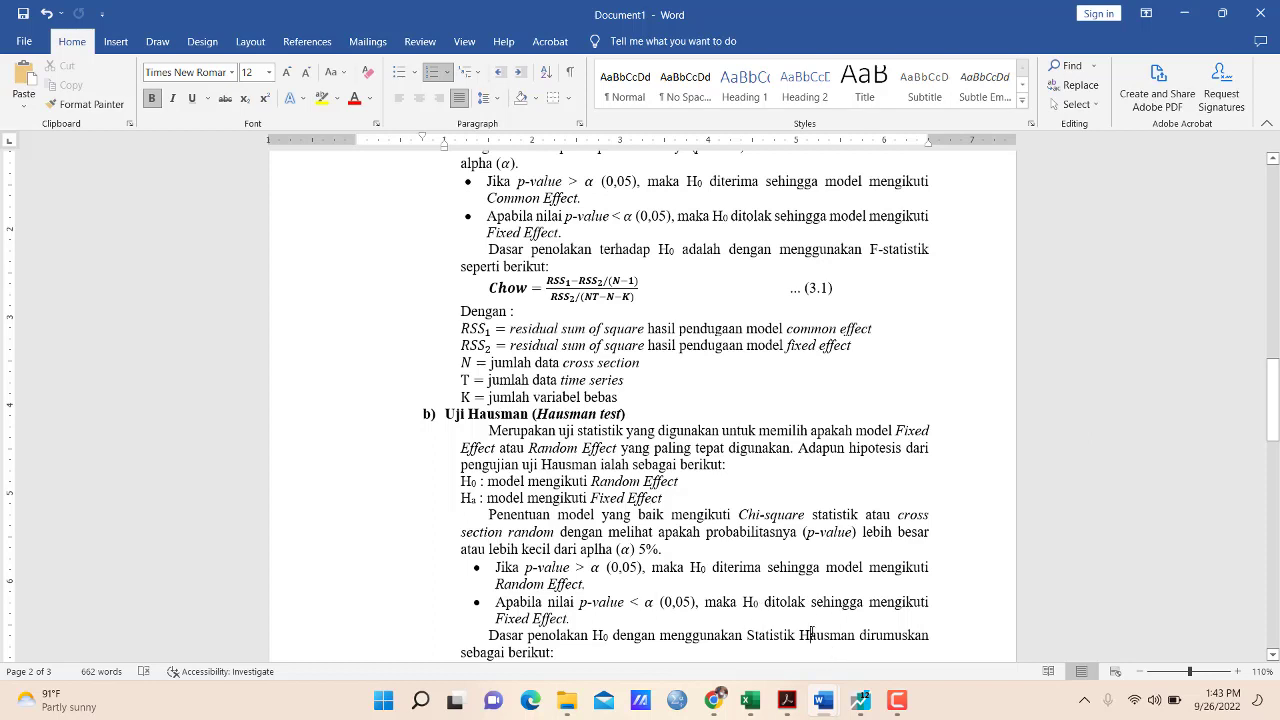
pyautogui.press('Down')
pyautogui.press('Down')
pyautogui.press('Down')
pyautogui.press('Down')
pyautogui.press('Down')
pyautogui.press('Down')
pyautogui.press('Down')
pyautogui.press('Down')
pyautogui.press('Down')
pyautogui.press('Down')
pyautogui.press('Down')
pyautogui.press('Down')
pyautogui.press('Down')
pyautogui.press('Down')
pyautogui.press('Down')
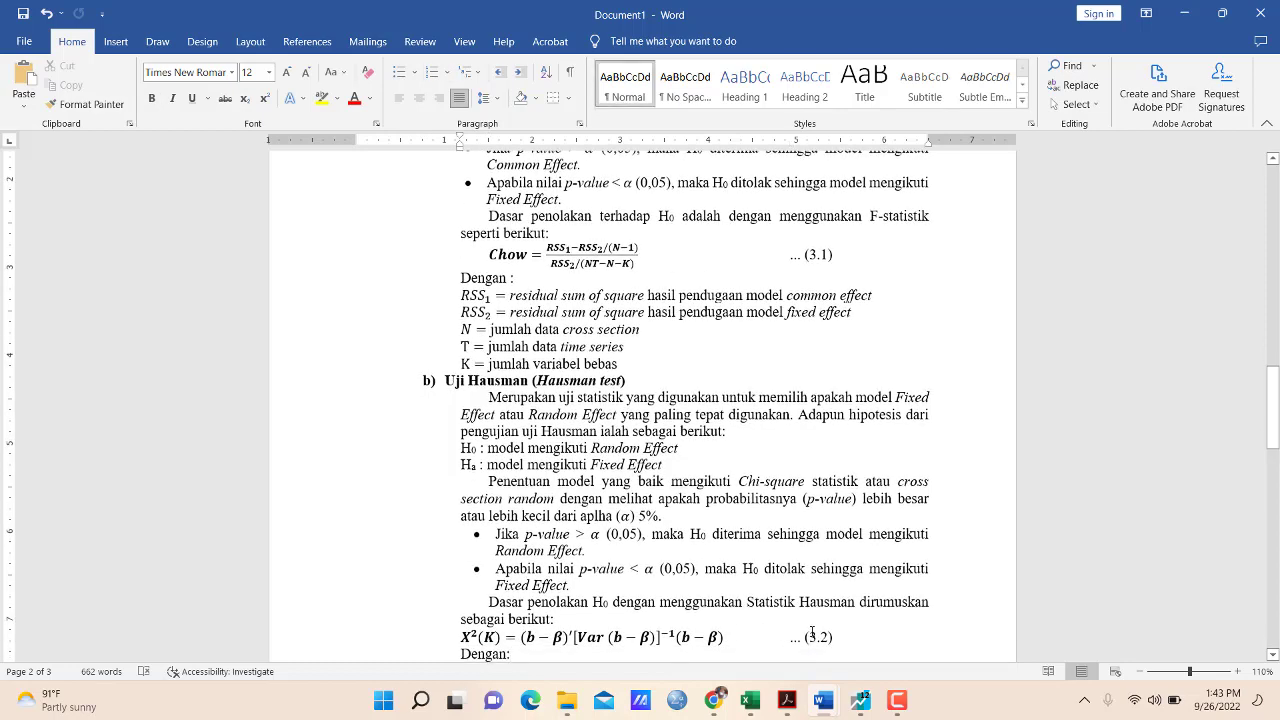
# Examine the Lagrange Multiplier test section, covering its hypotheses, Breusch-Pagan probability rules and LM formula
pyautogui.scroll(-2, 812, 634)
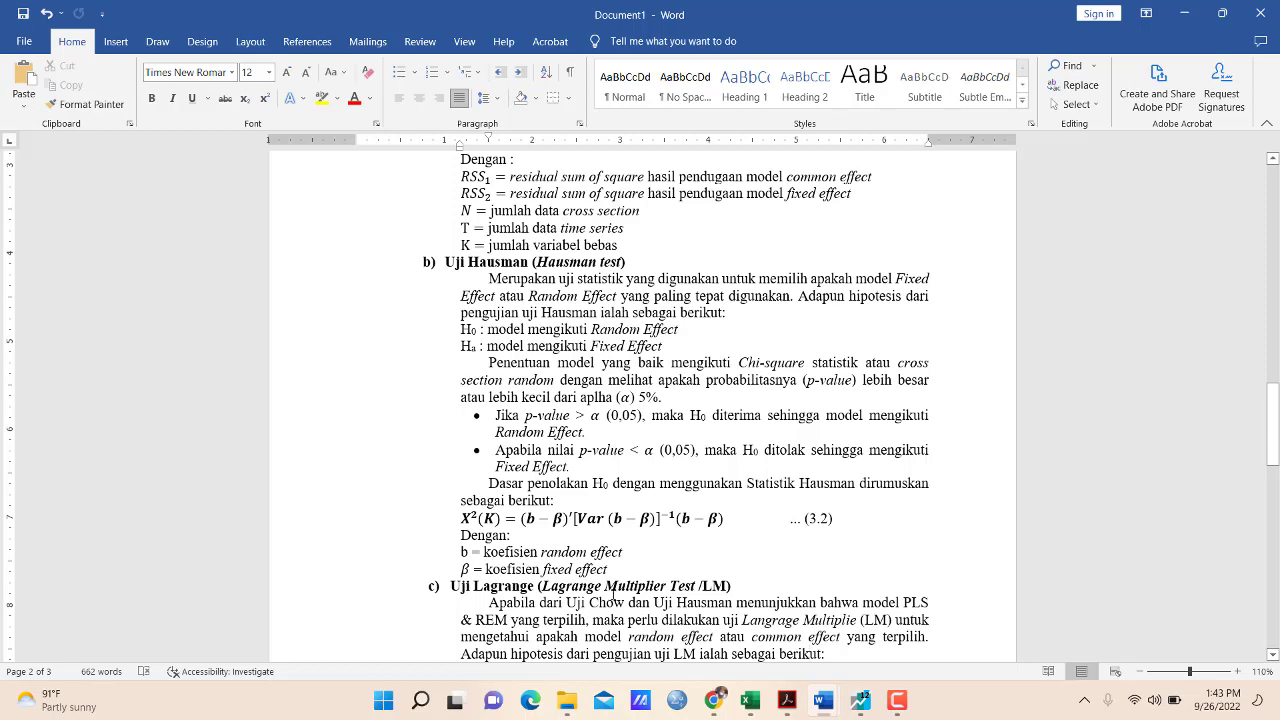
pyautogui.scroll(-4, 614, 592)
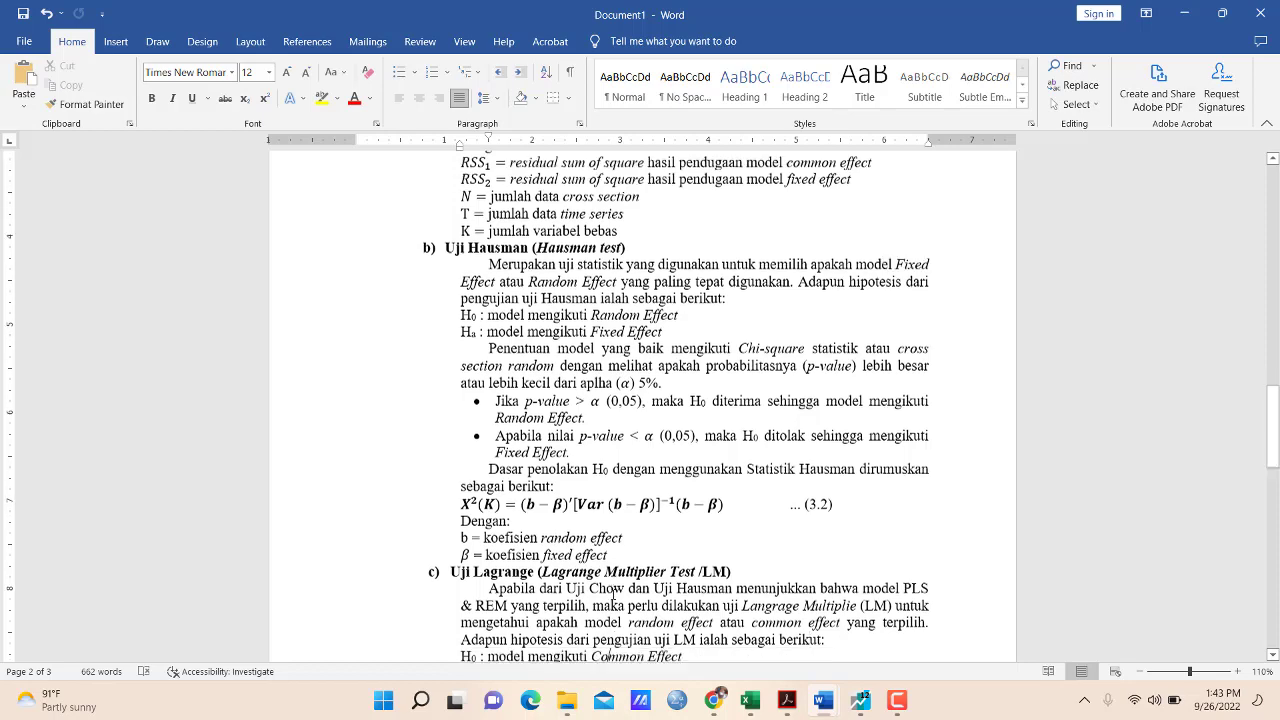
pyautogui.click(549, 447)
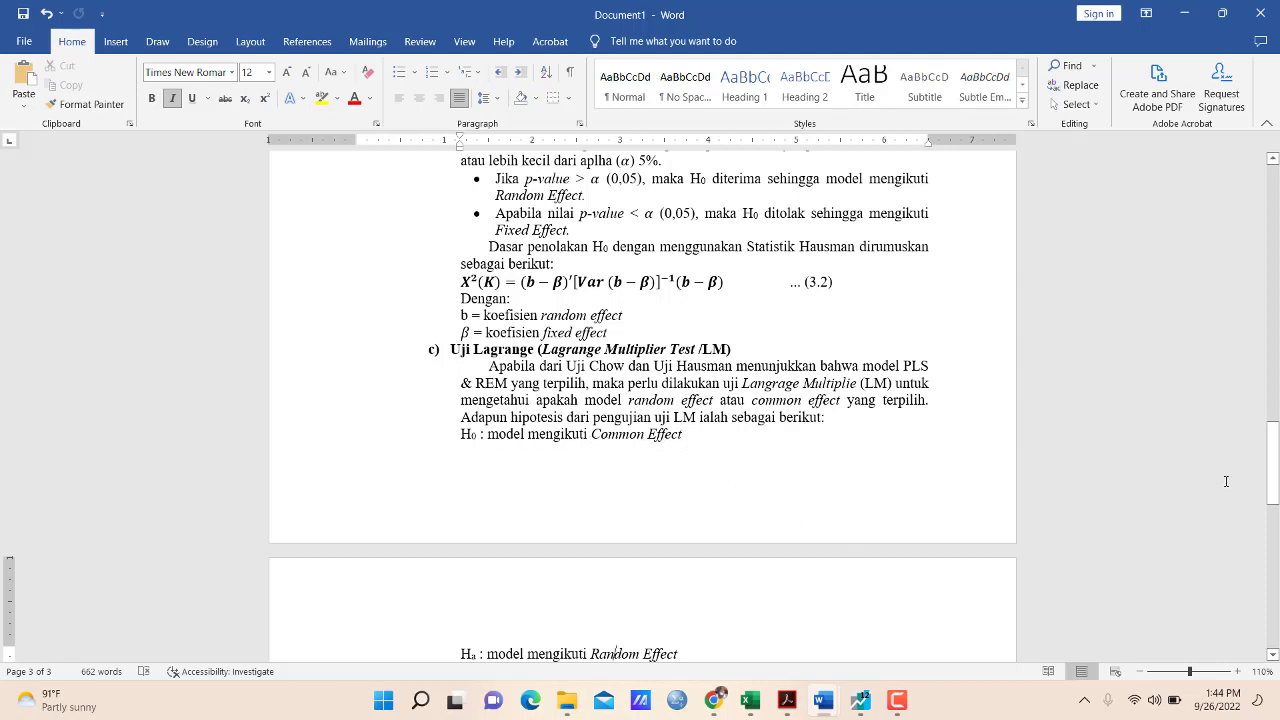
pyautogui.moveTo(1277, 476); pyautogui.dragTo(1277, 541)
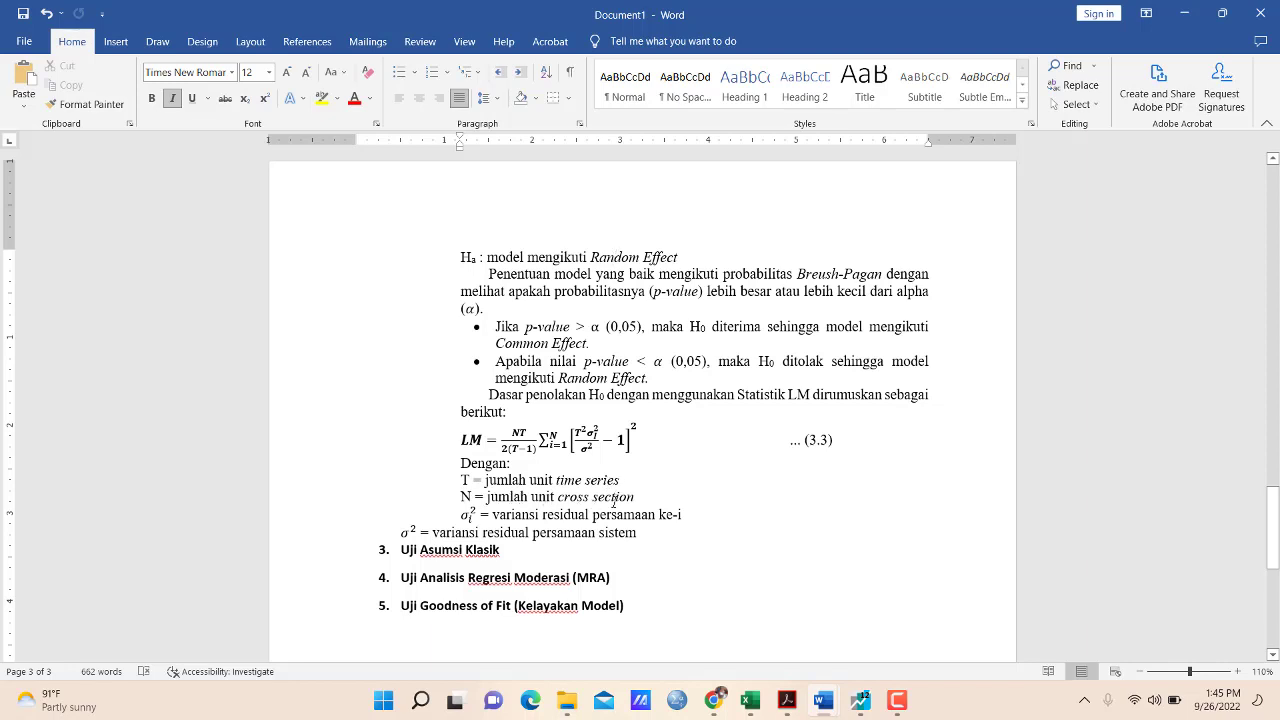
# Indent the first line of the σ² definition ("variansi residual persamaan sistem") below the LM formula
pyautogui.click(472, 517)
pyautogui.click(526, 518)
pyautogui.click(417, 535)
pyautogui.click(398, 533)
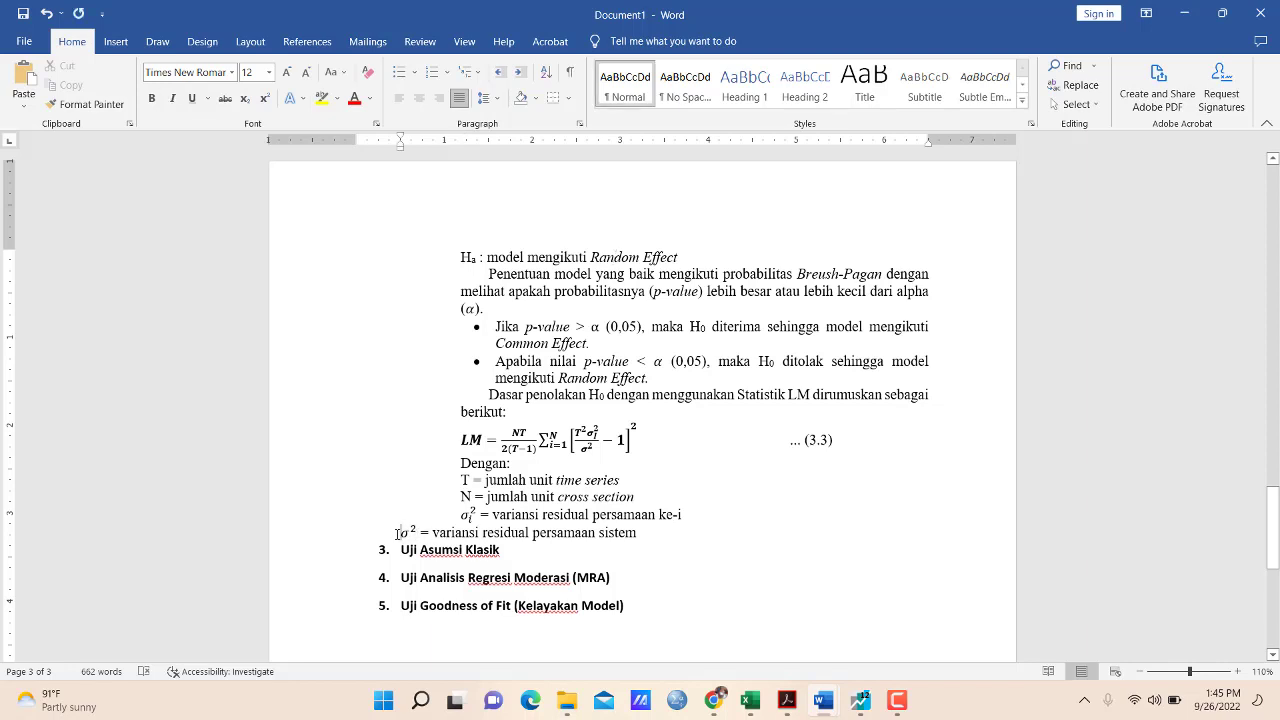
pyautogui.press('Tab')
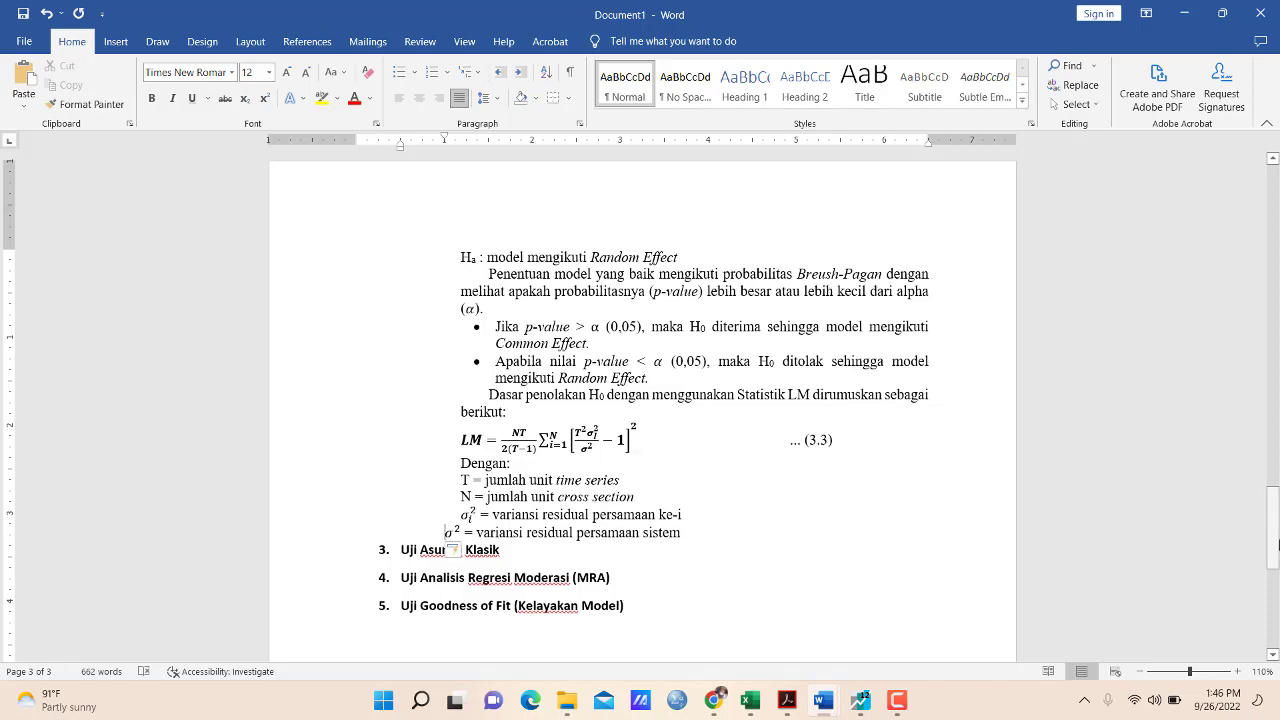
# Switch to EViews, close the STATISTIK table and delete the untitled group so only the workfile stays open
pyautogui.moveTo(1277, 540); pyautogui.dragTo(1274, 319)
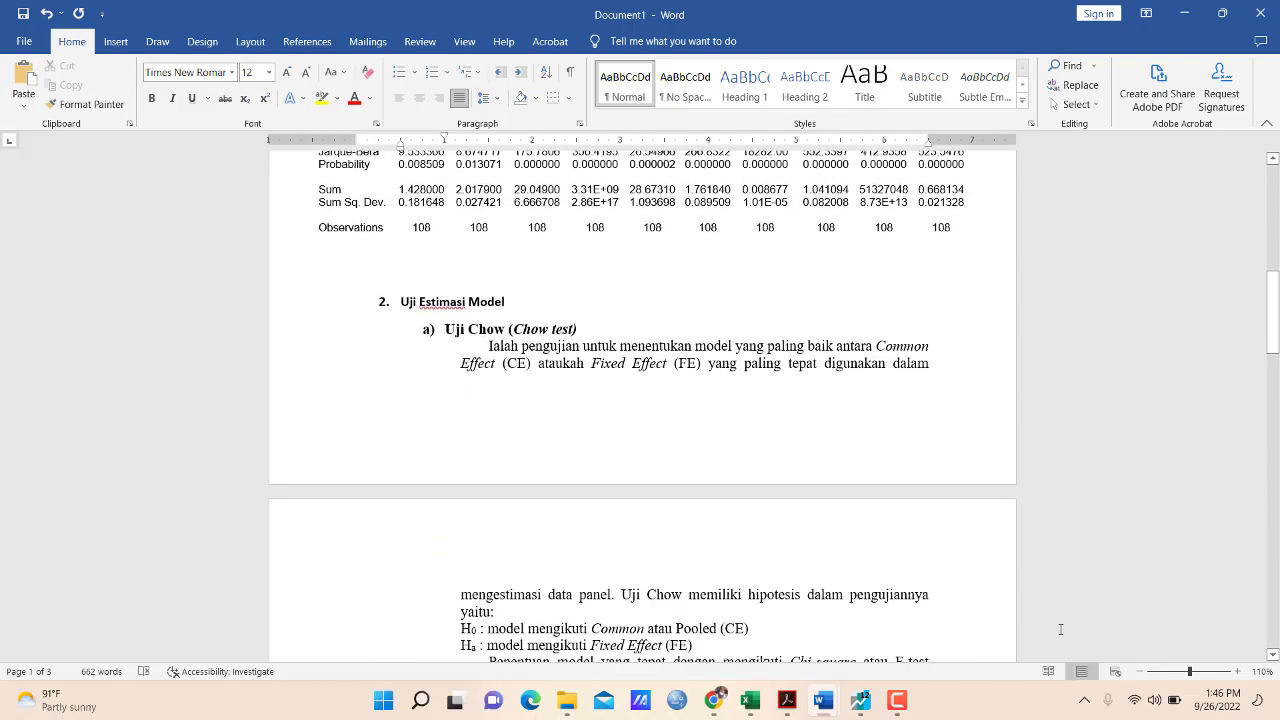
pyautogui.moveTo(872, 705)
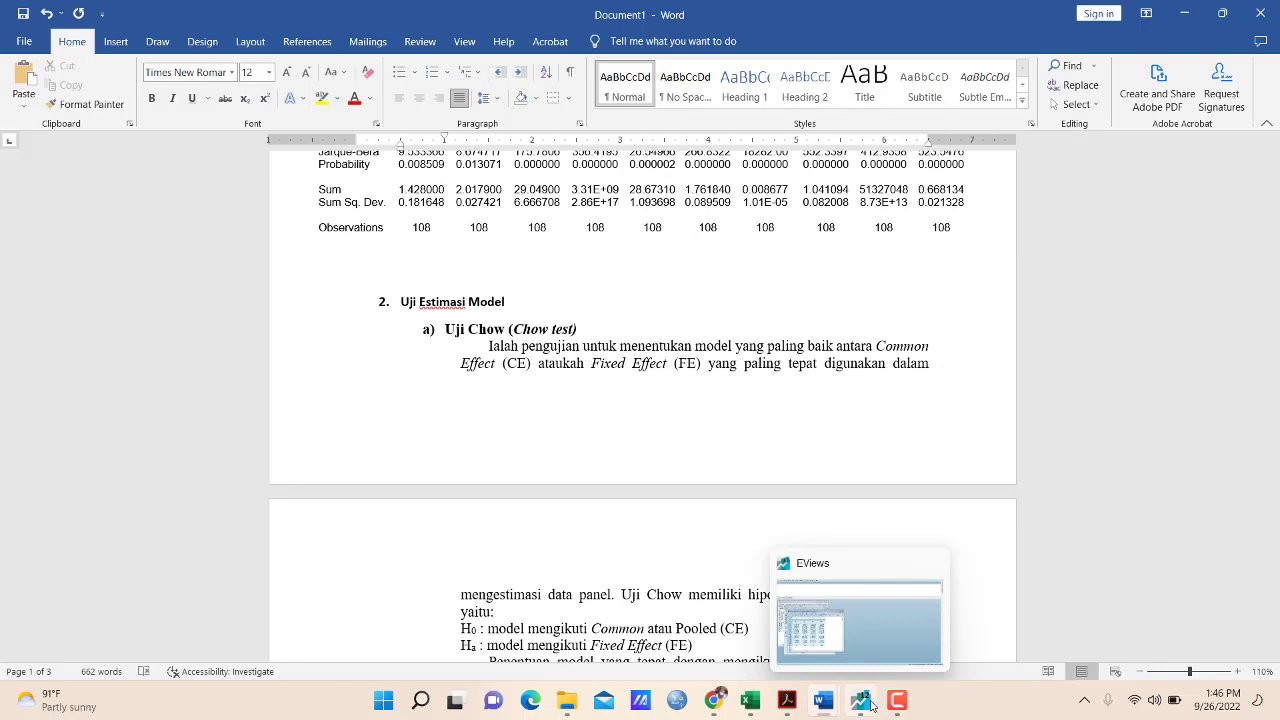
pyautogui.click(857, 647)
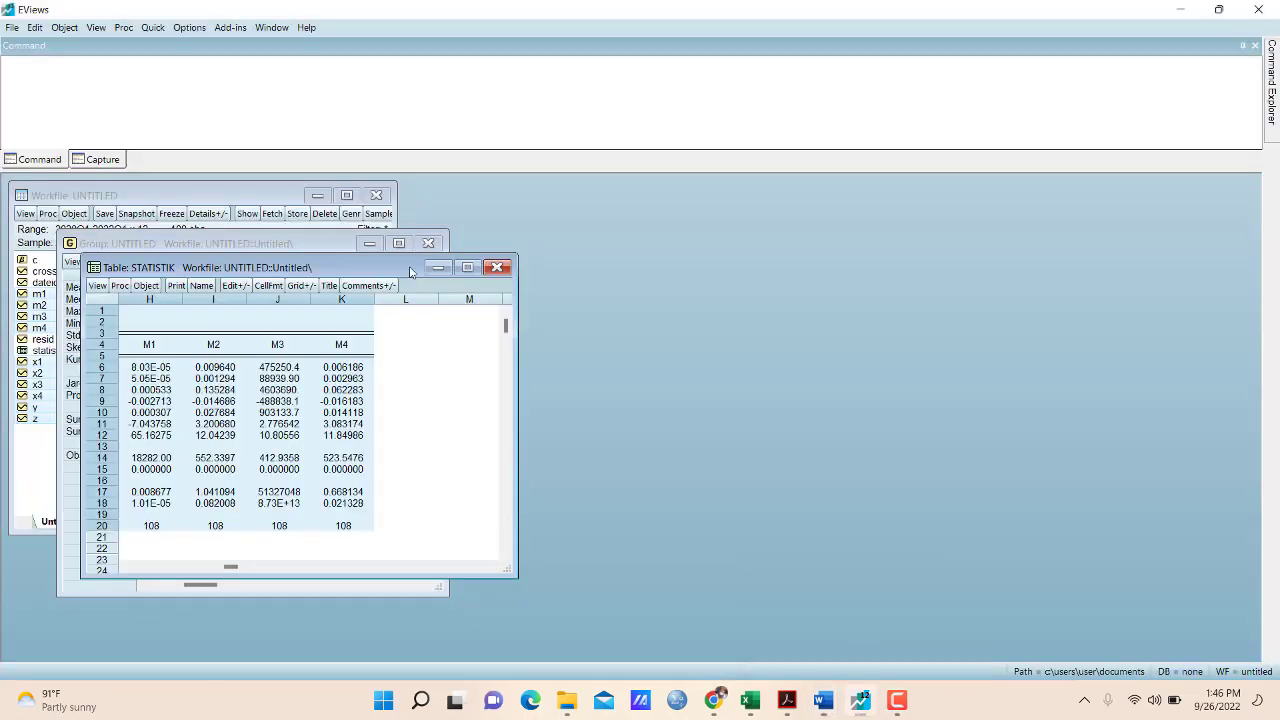
pyautogui.click(497, 267)
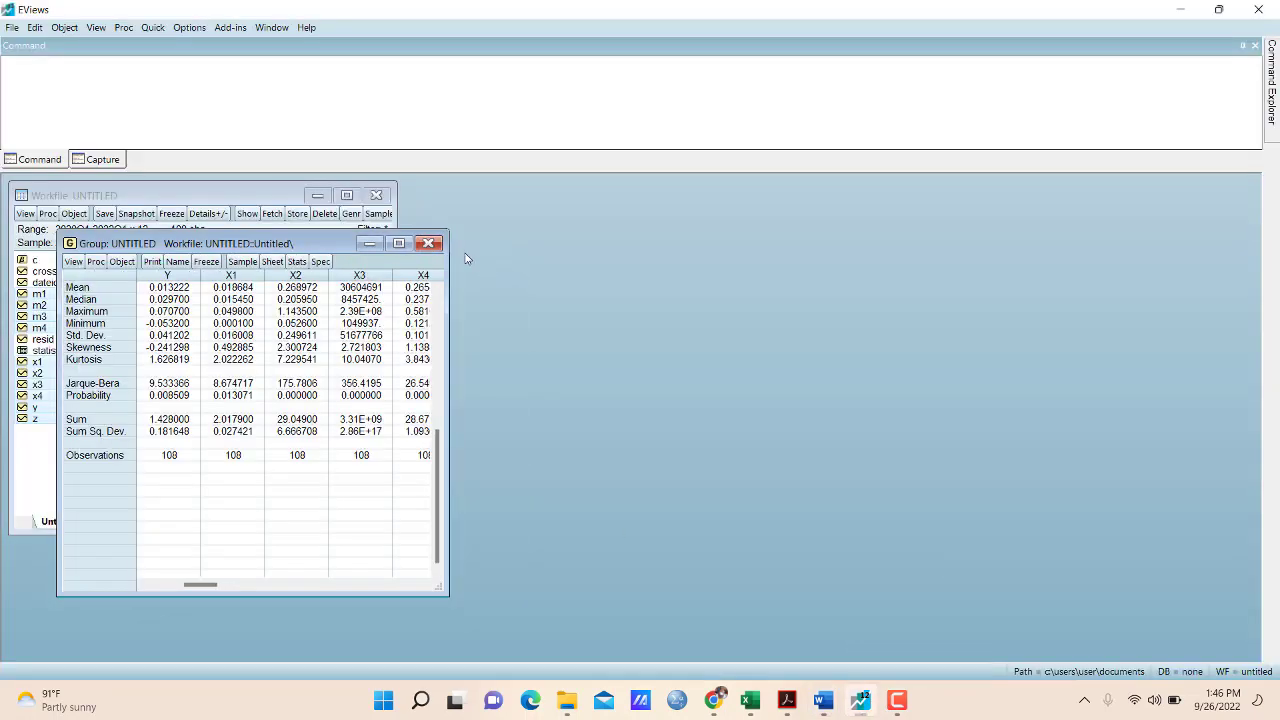
pyautogui.click(429, 244)
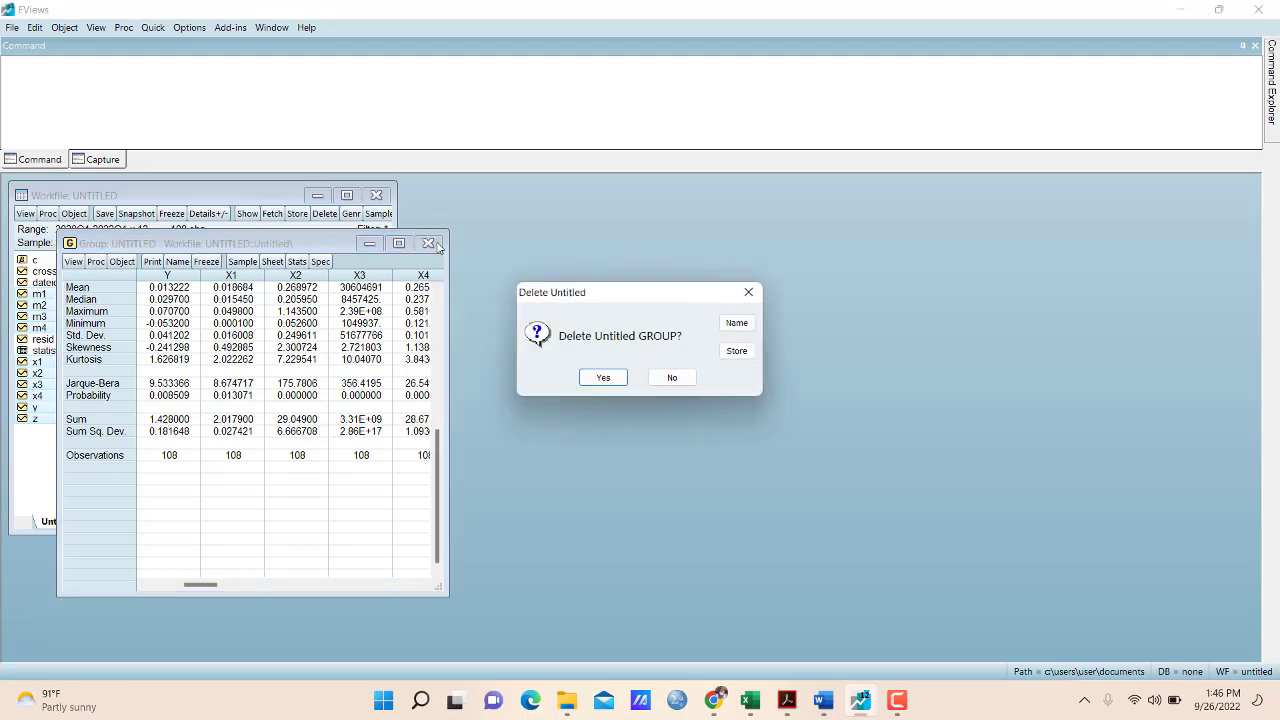
pyautogui.press('Return')
pyautogui.click(204, 343)
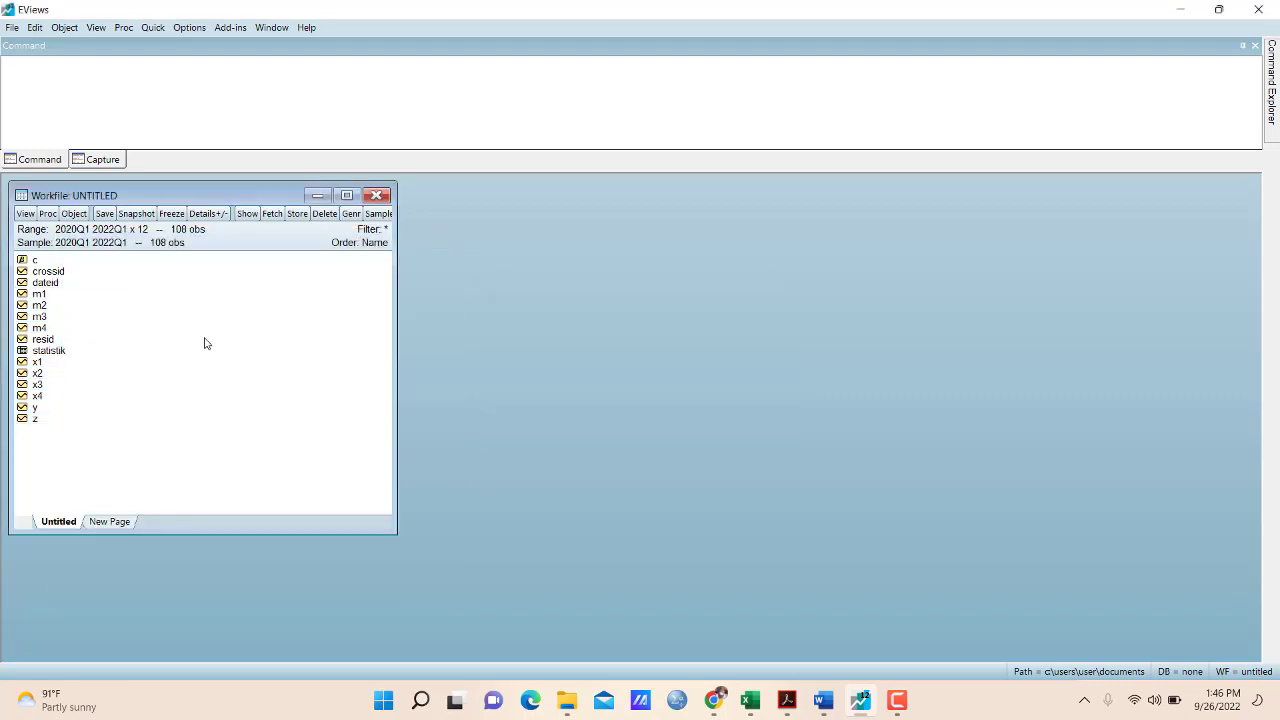
# Select the series y, x1, x2, x3, x4 and z in that order and open them as an equation
pyautogui.click(39, 409)
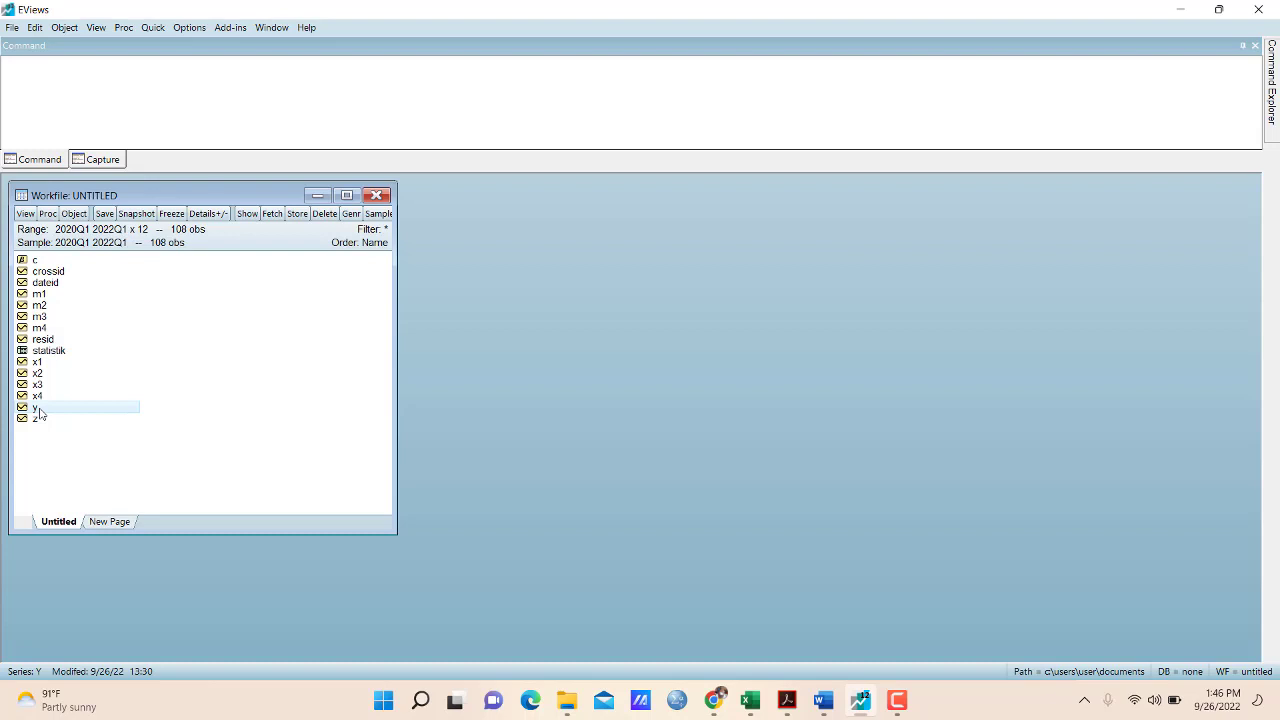
pyautogui.keyDown('ctrl'); pyautogui.click(37, 363); pyautogui.keyUp('ctrl')
pyautogui.moveTo(37, 363); pyautogui.dragTo(40, 375)
pyautogui.keyDown('ctrl'); pyautogui.click(37, 375); pyautogui.keyUp('ctrl')
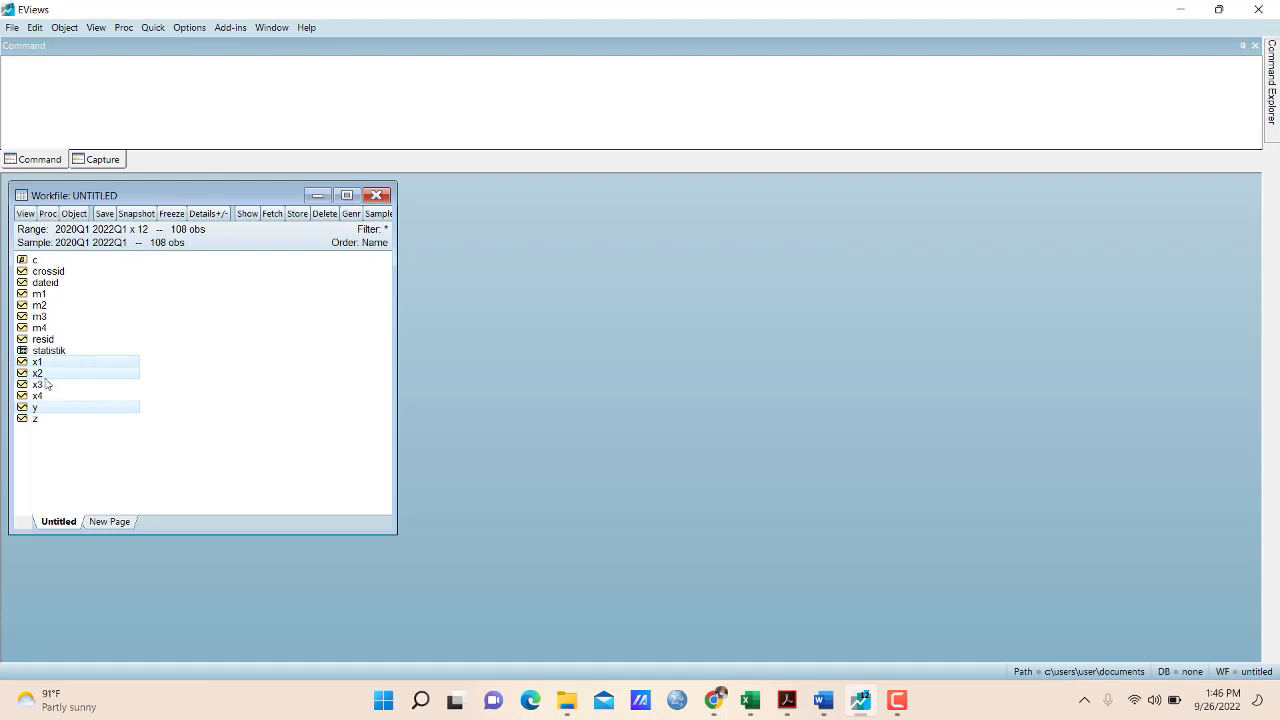
pyautogui.keyDown('ctrl'); pyautogui.click(51, 386); pyautogui.keyUp('ctrl')
pyautogui.keyDown('ctrl'); pyautogui.click(40, 396); pyautogui.keyUp('ctrl')
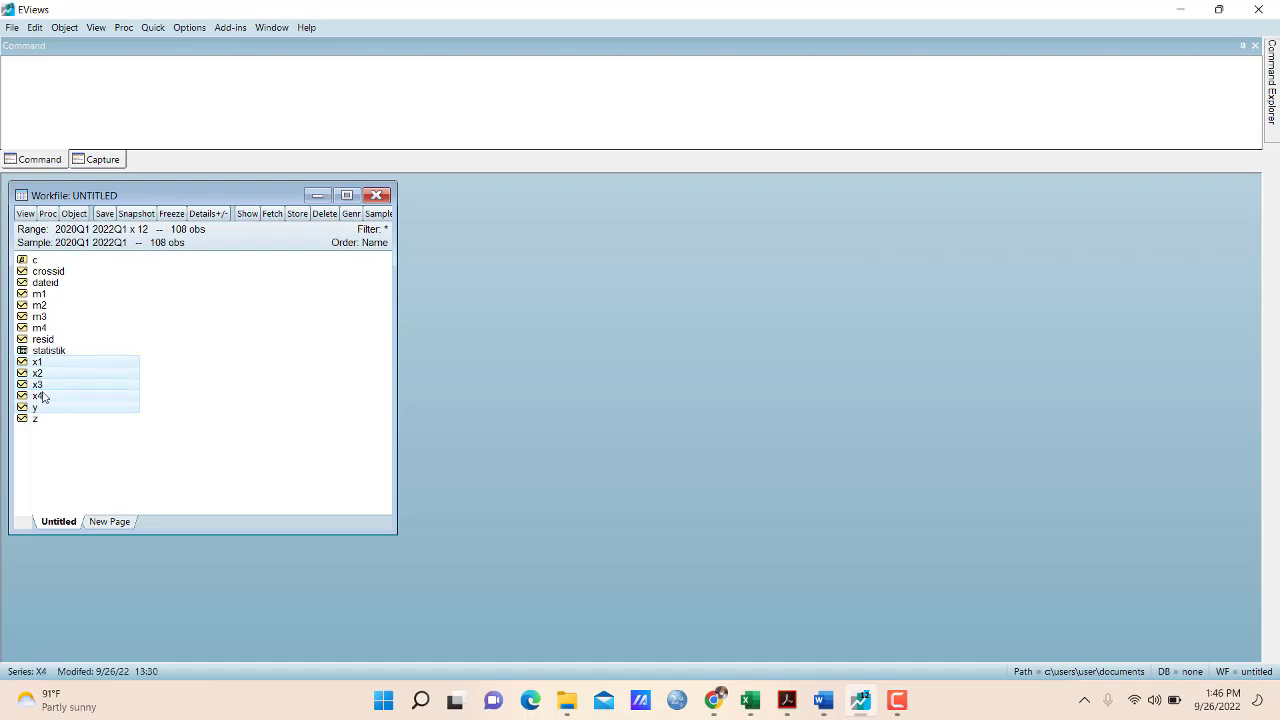
pyautogui.keyDown('ctrl'); pyautogui.click(37, 419); pyautogui.keyUp('ctrl')
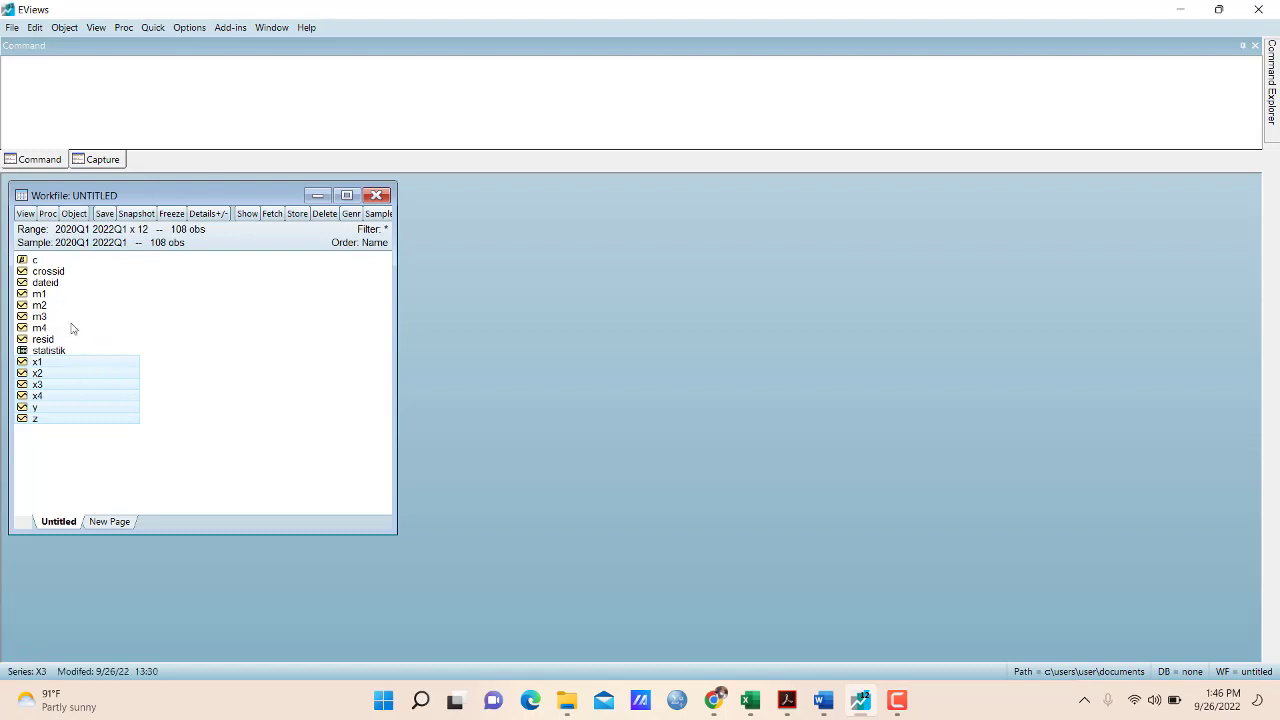
pyautogui.rightClick(80, 395)
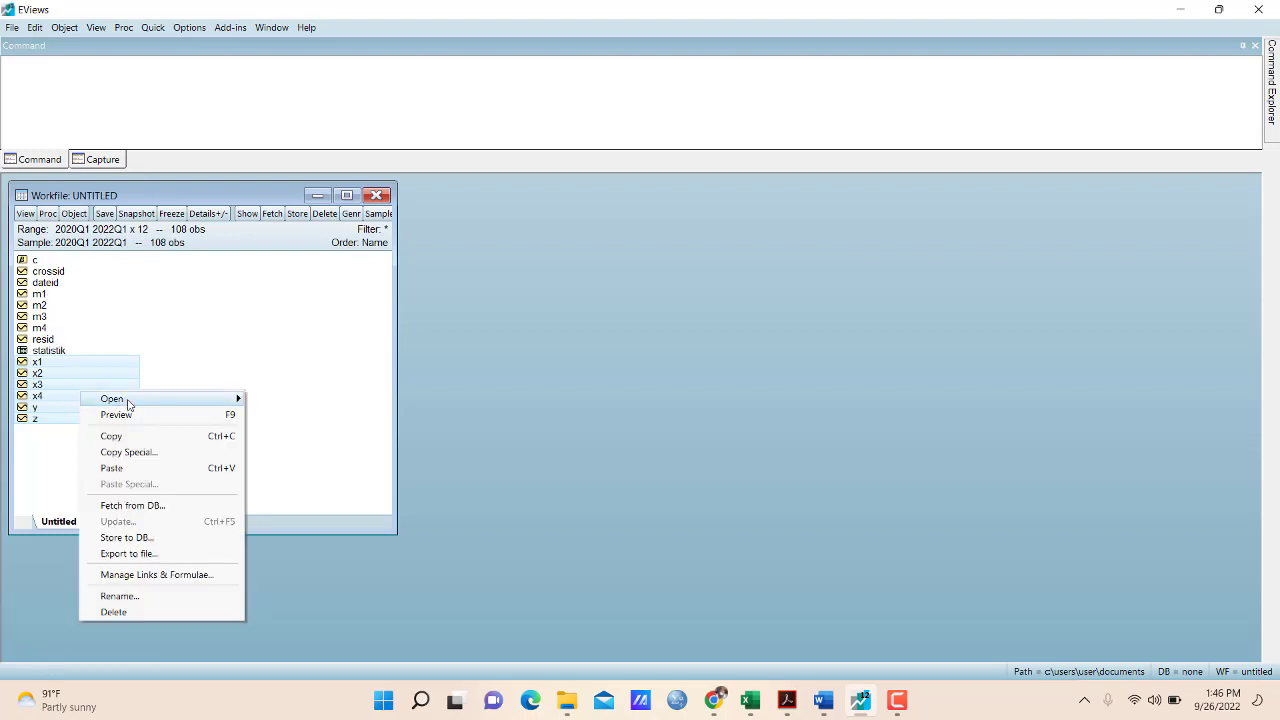
pyautogui.moveTo(137, 400)
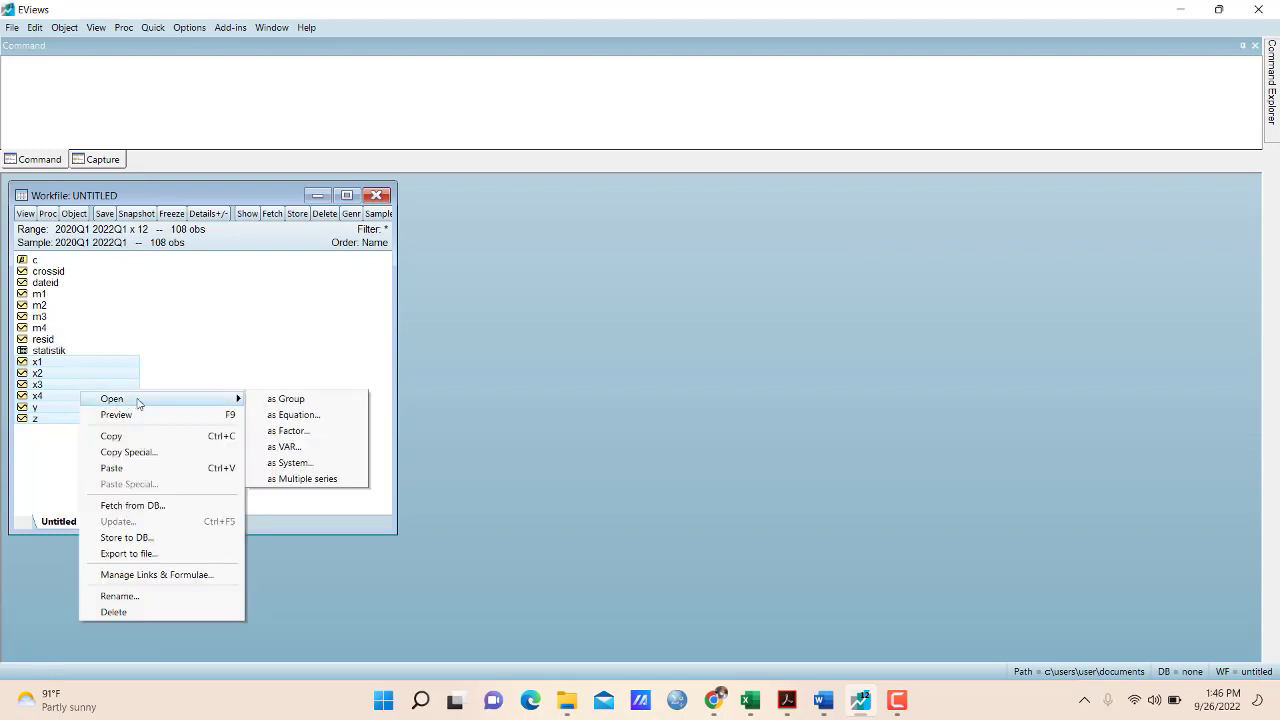
pyautogui.click(276, 415)
# Add the constant c after y in the equation and estimate it by panel least squares with cross-section effects set to None
pyautogui.click(561, 292)
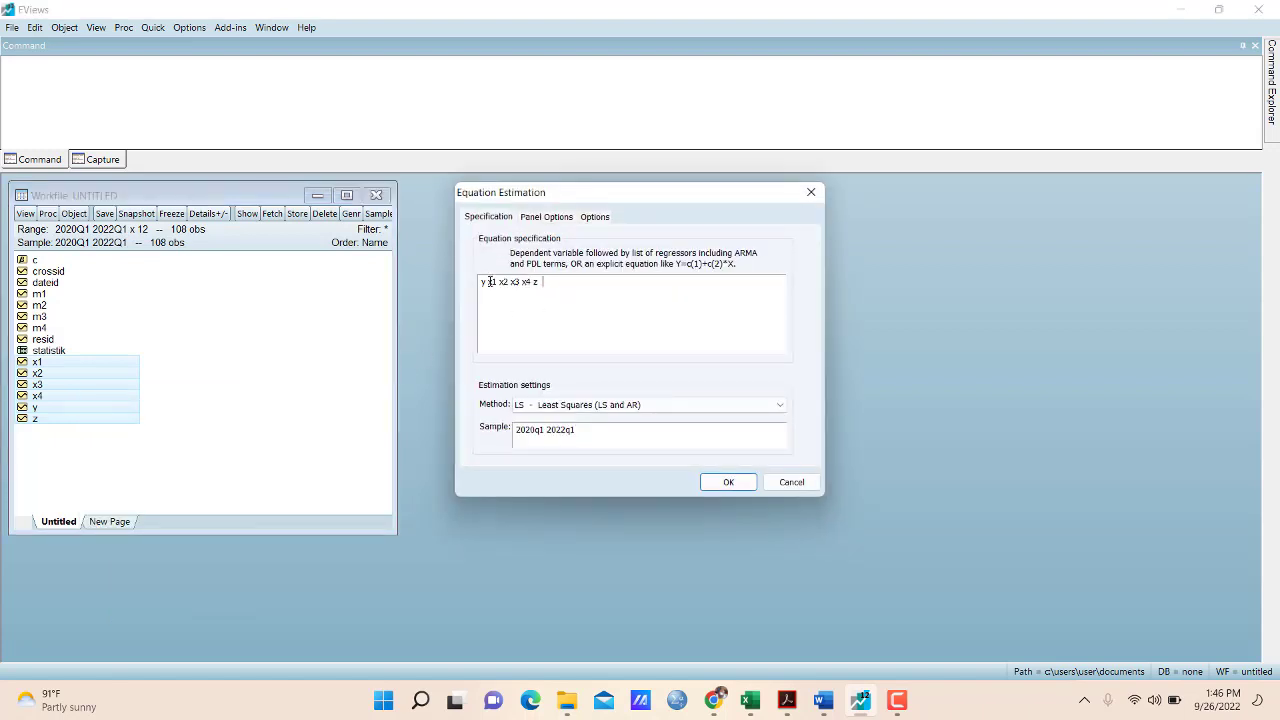
pyautogui.write('c')
pyautogui.click(541, 221)
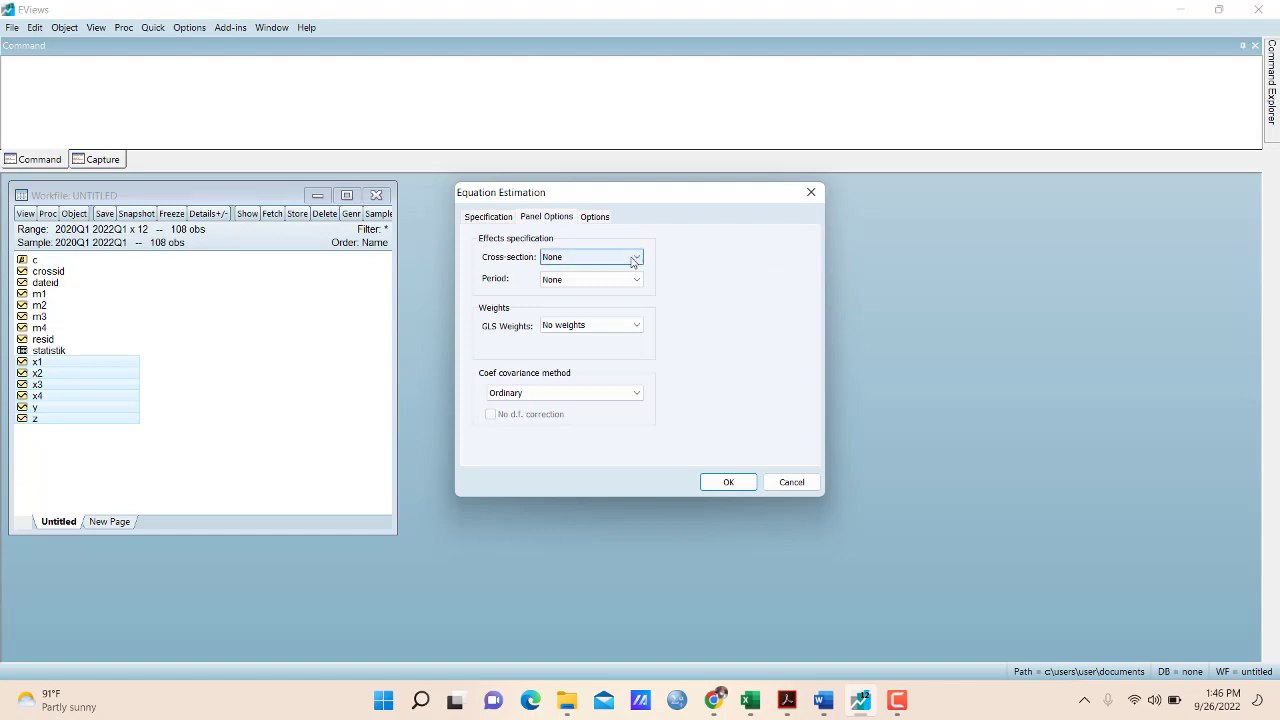
pyautogui.click(632, 263)
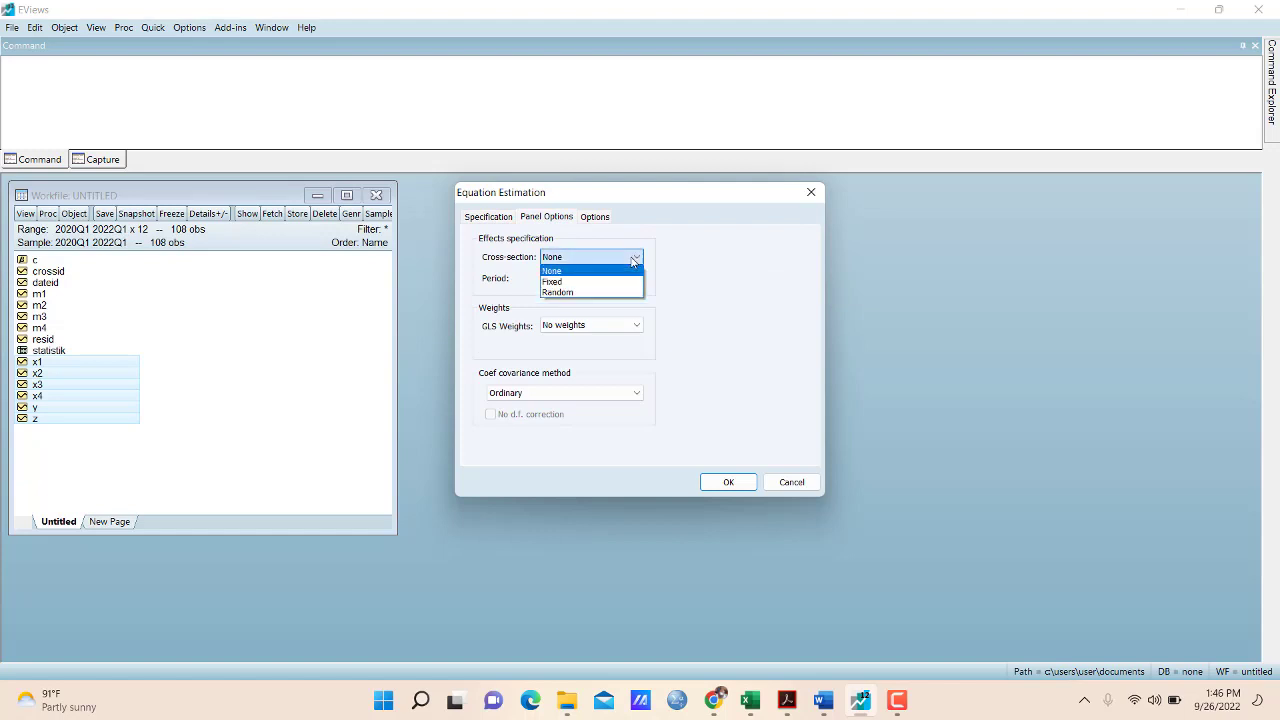
pyautogui.click(582, 271)
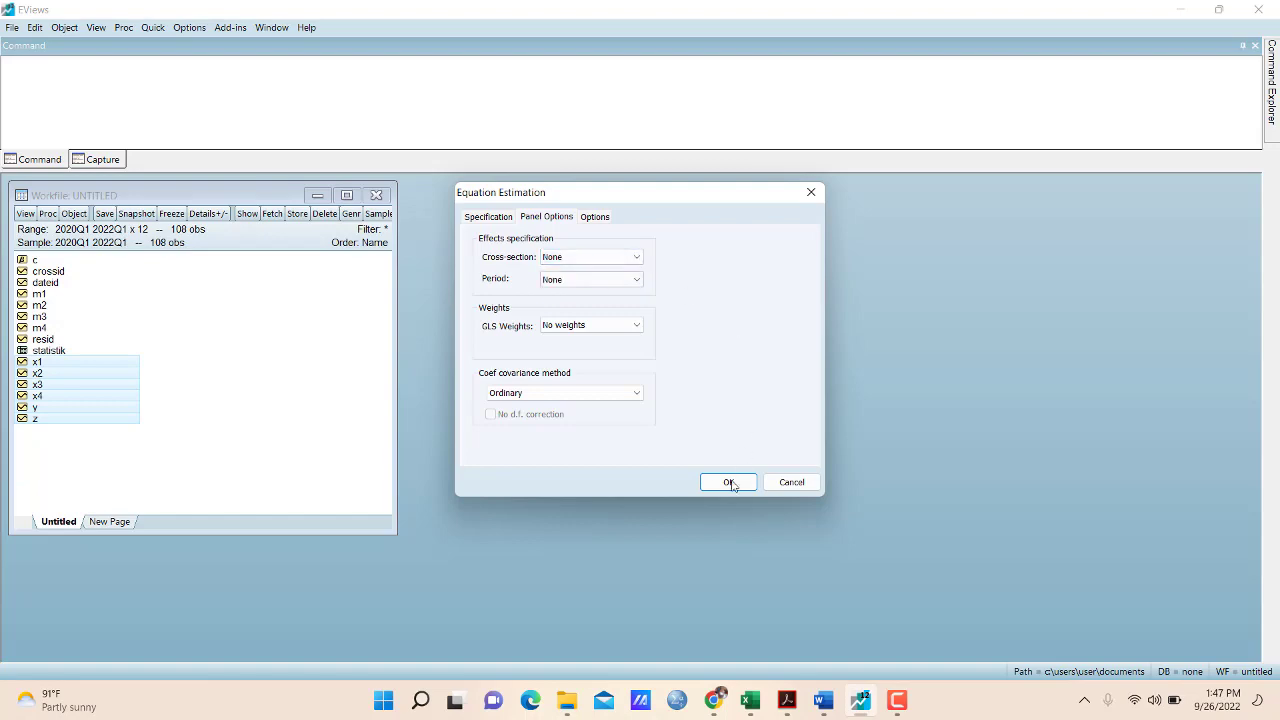
pyautogui.click(717, 488)
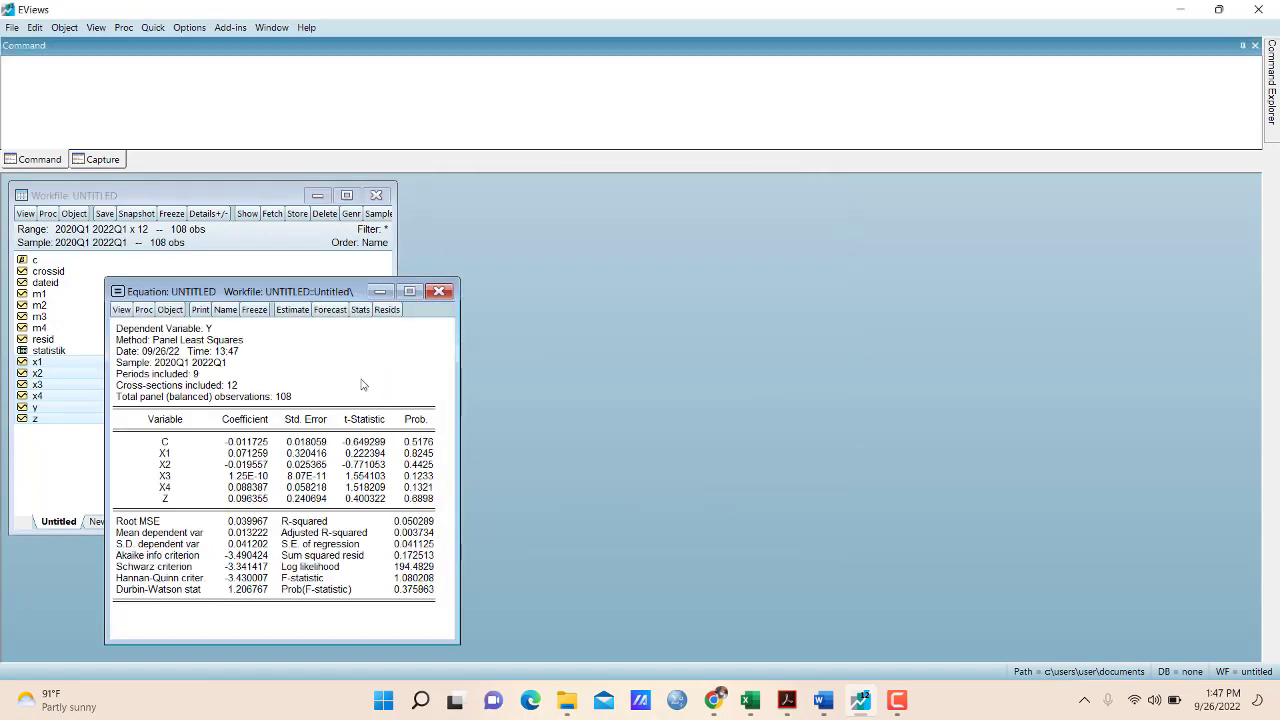
# Move the equation window clear of the workfile and re-estimate the equation with cross-section effects set to Fixed
pyautogui.moveTo(318, 290); pyautogui.dragTo(651, 250)
pyautogui.click(623, 275)
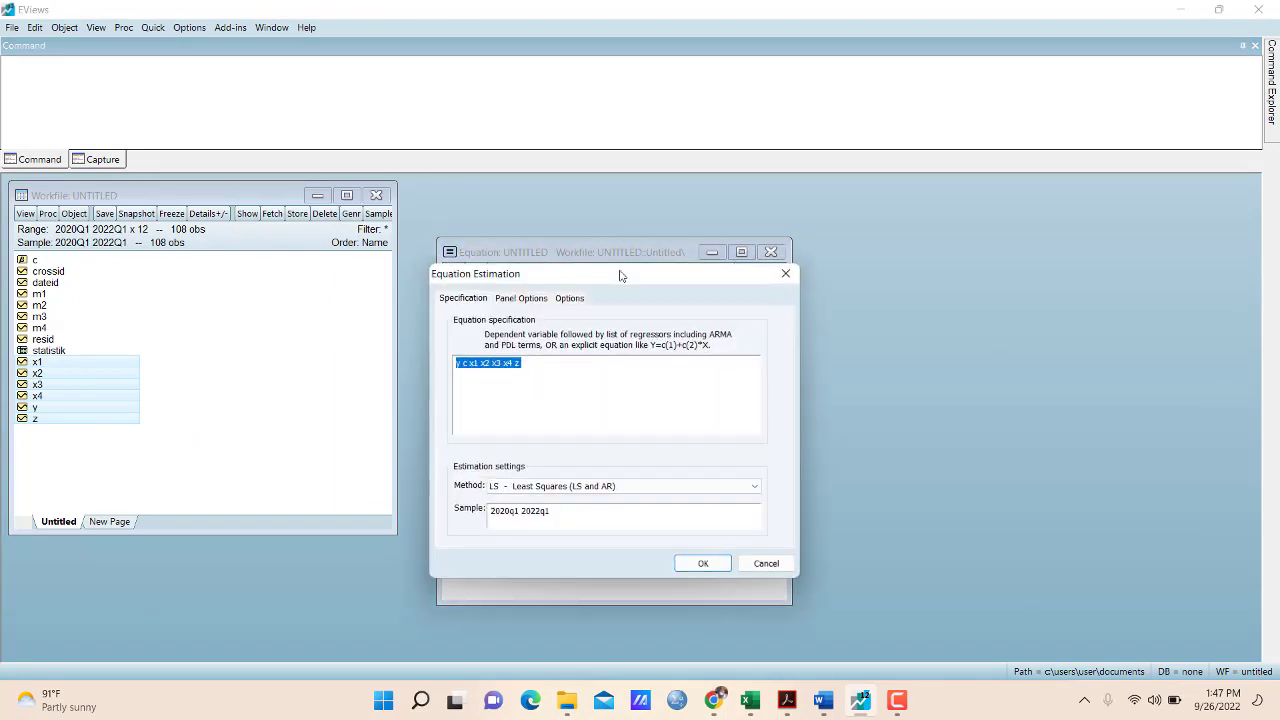
pyautogui.click(540, 299)
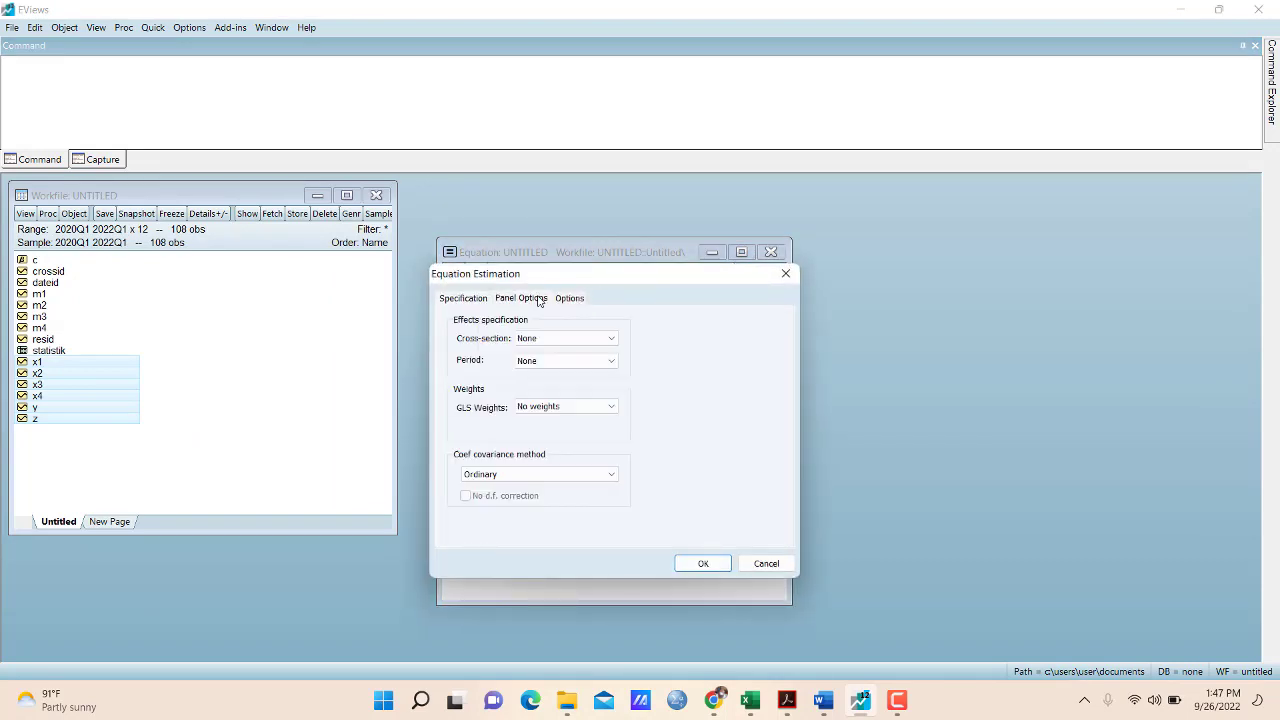
pyautogui.click(608, 339)
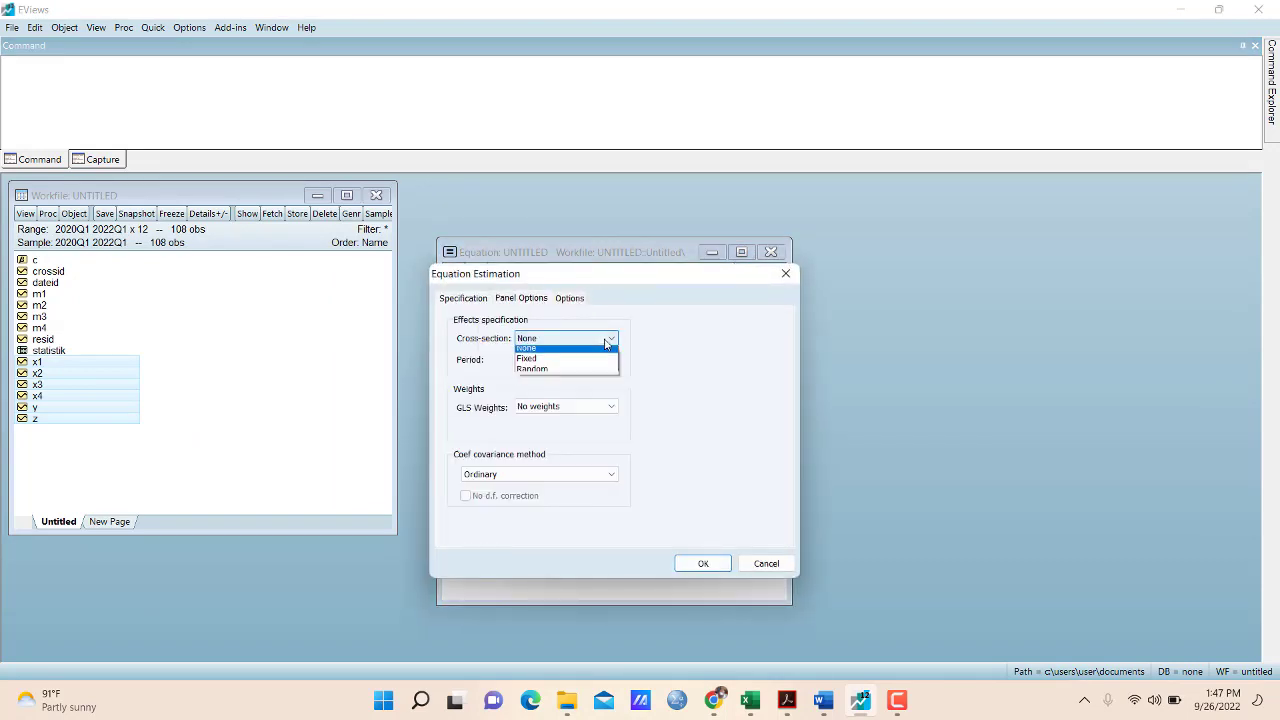
pyautogui.click(557, 366)
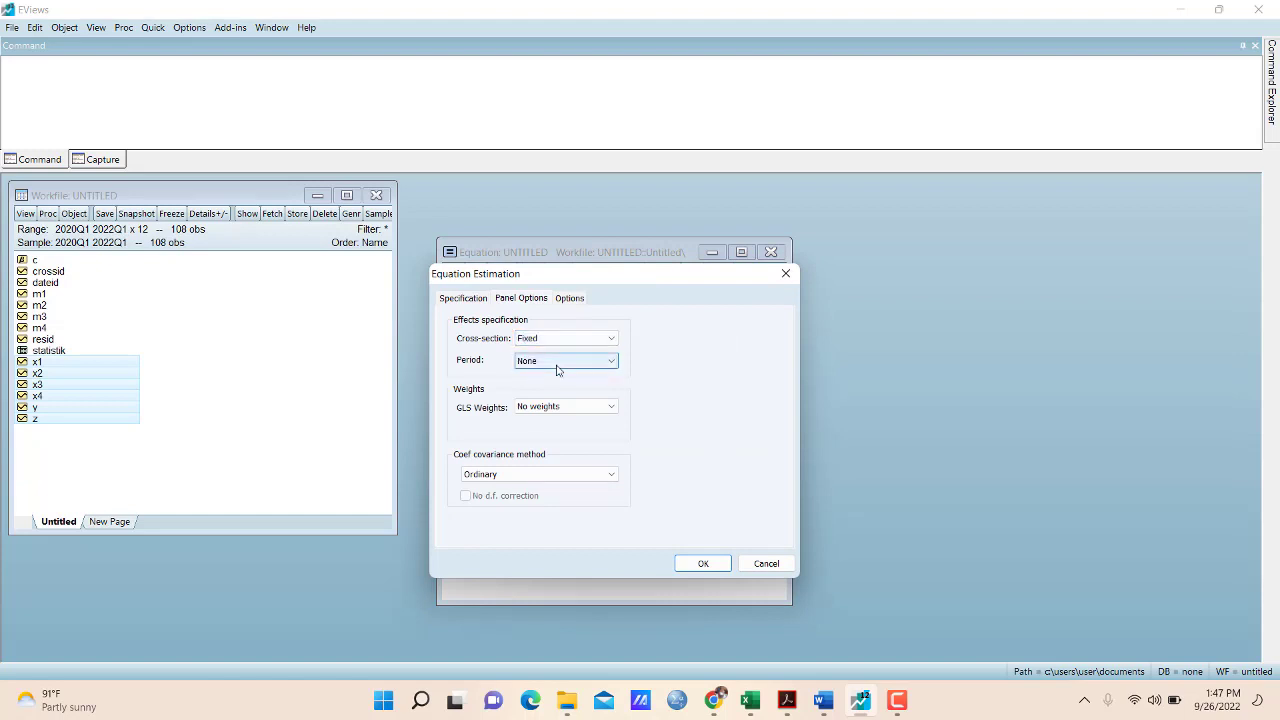
pyautogui.click(692, 565)
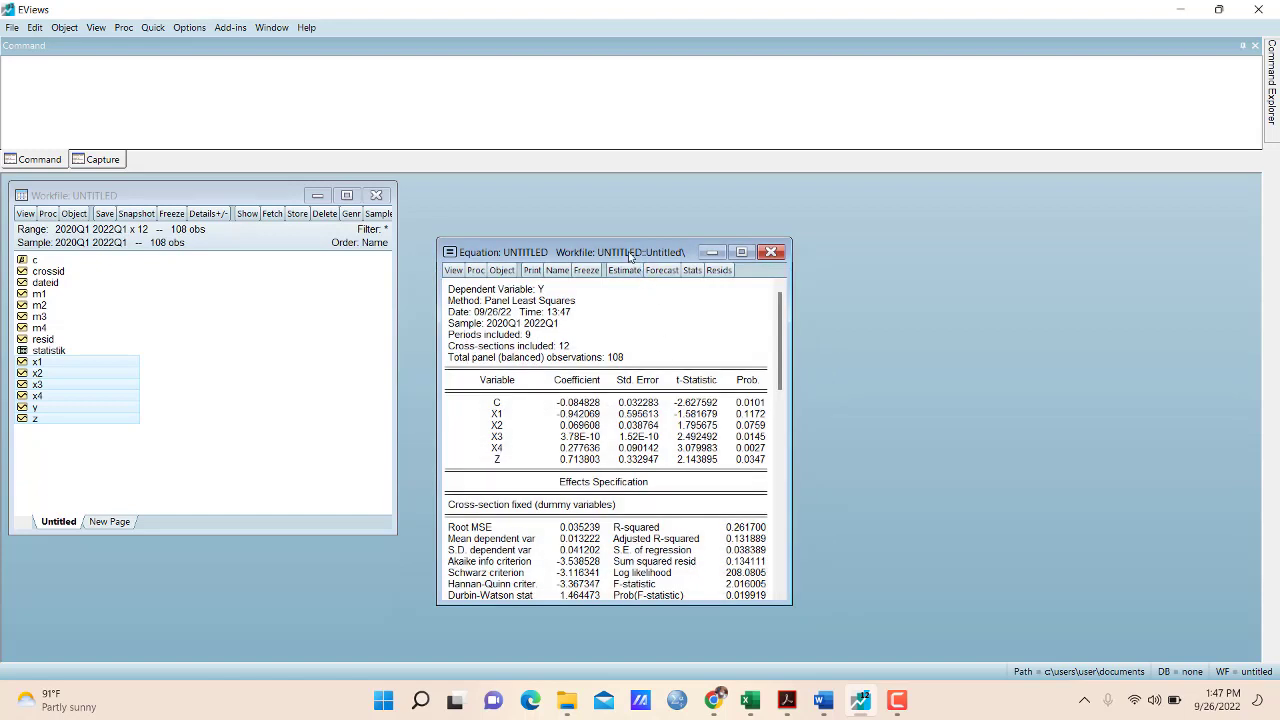
# Run the Redundant Fixed Effects - Likelihood Ratio test on the fixed effect equation
pyautogui.moveTo(630, 256); pyautogui.dragTo(630, 212)
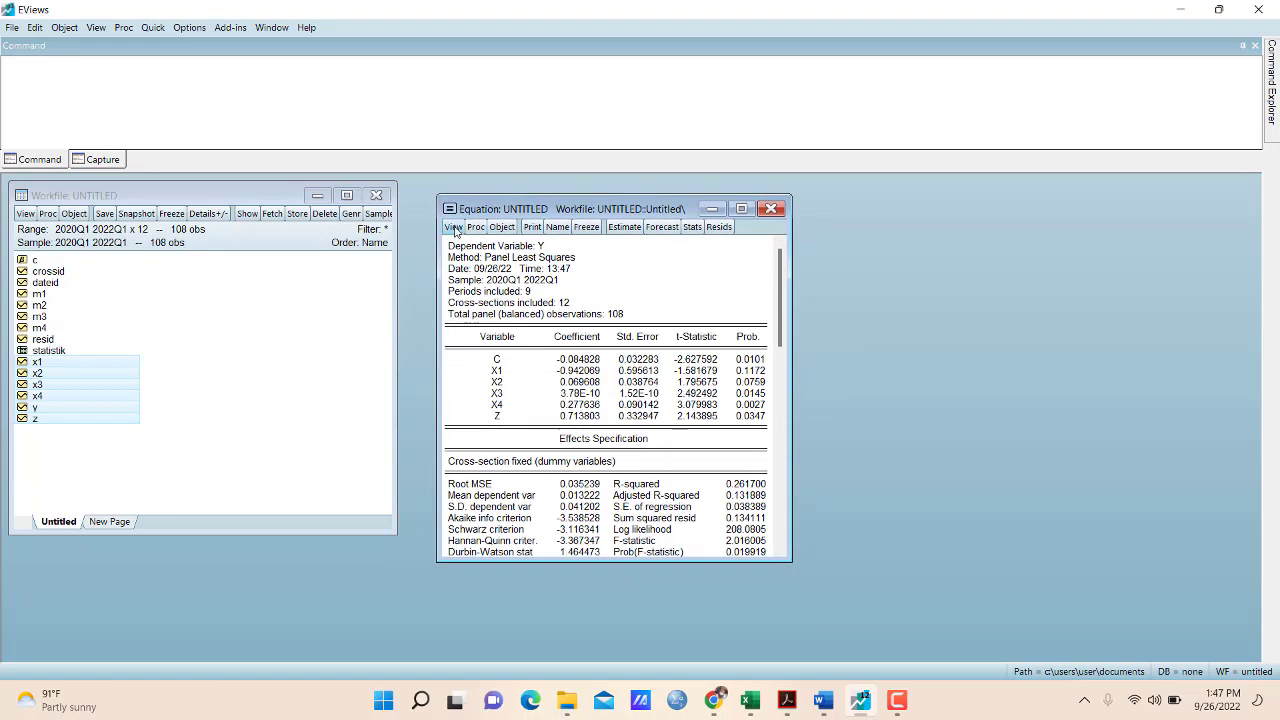
pyautogui.click(454, 227)
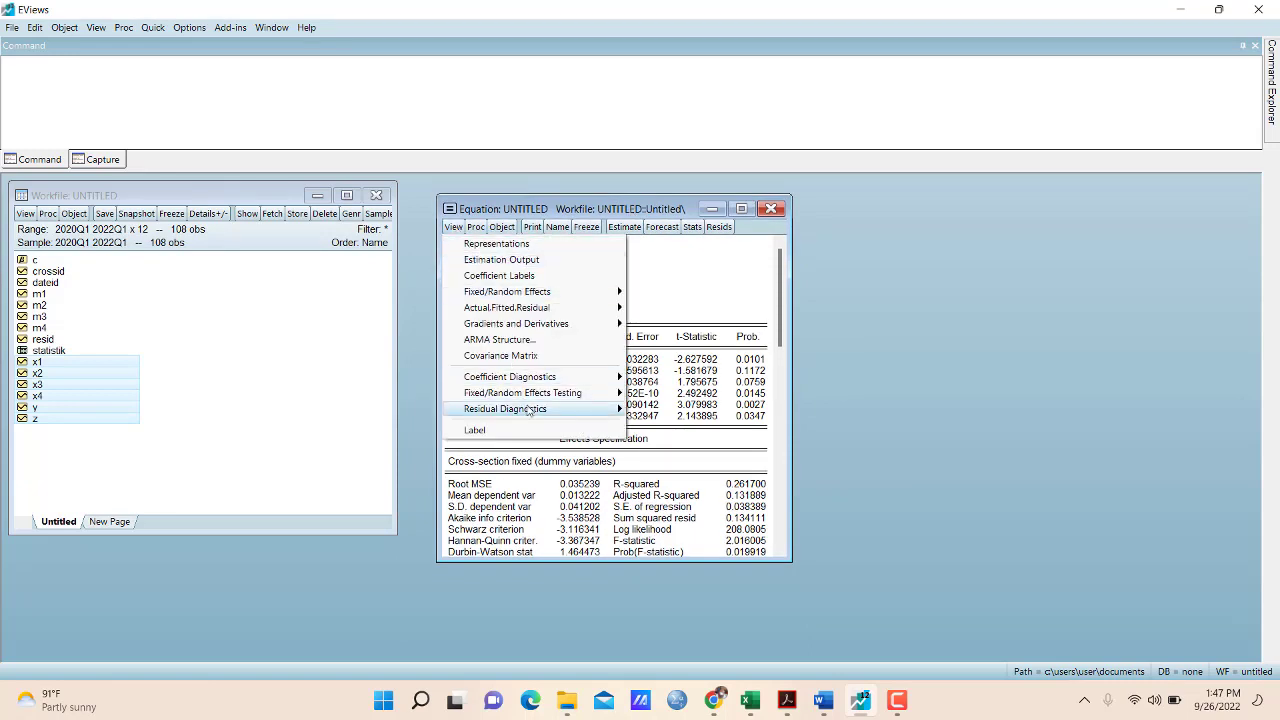
pyautogui.moveTo(530, 410)
pyautogui.moveTo(565, 394)
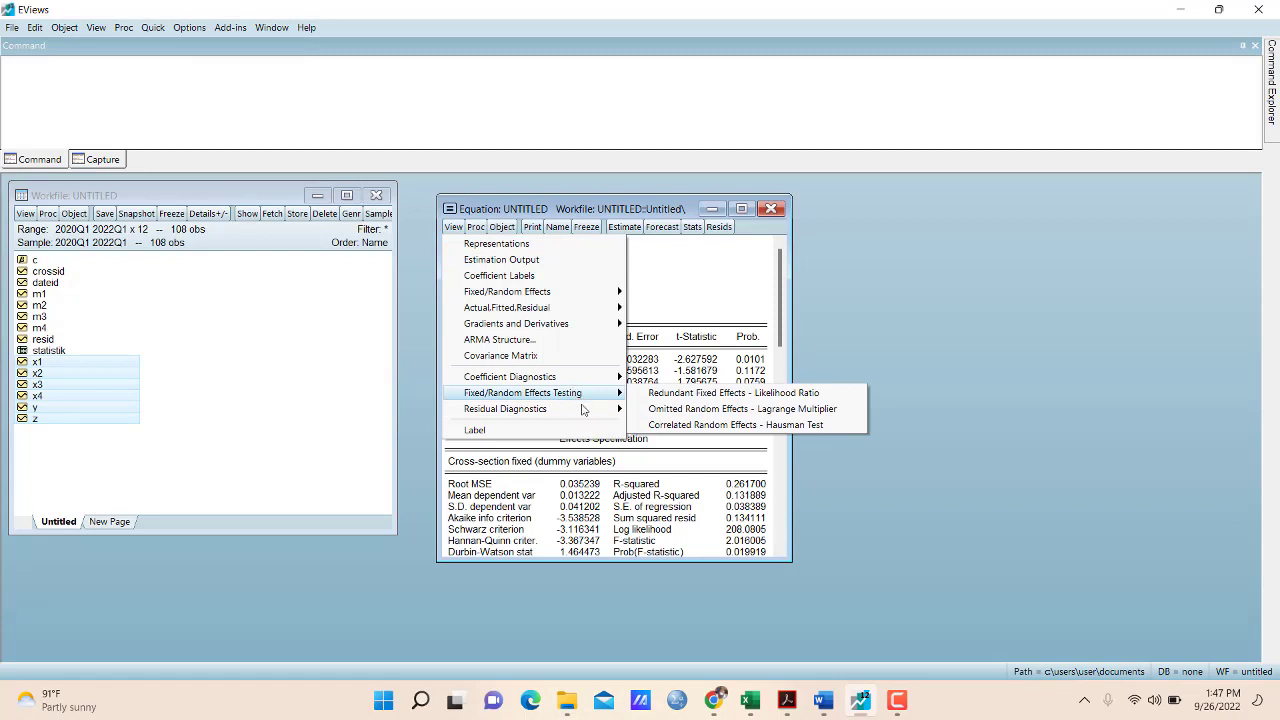
pyautogui.moveTo(586, 415)
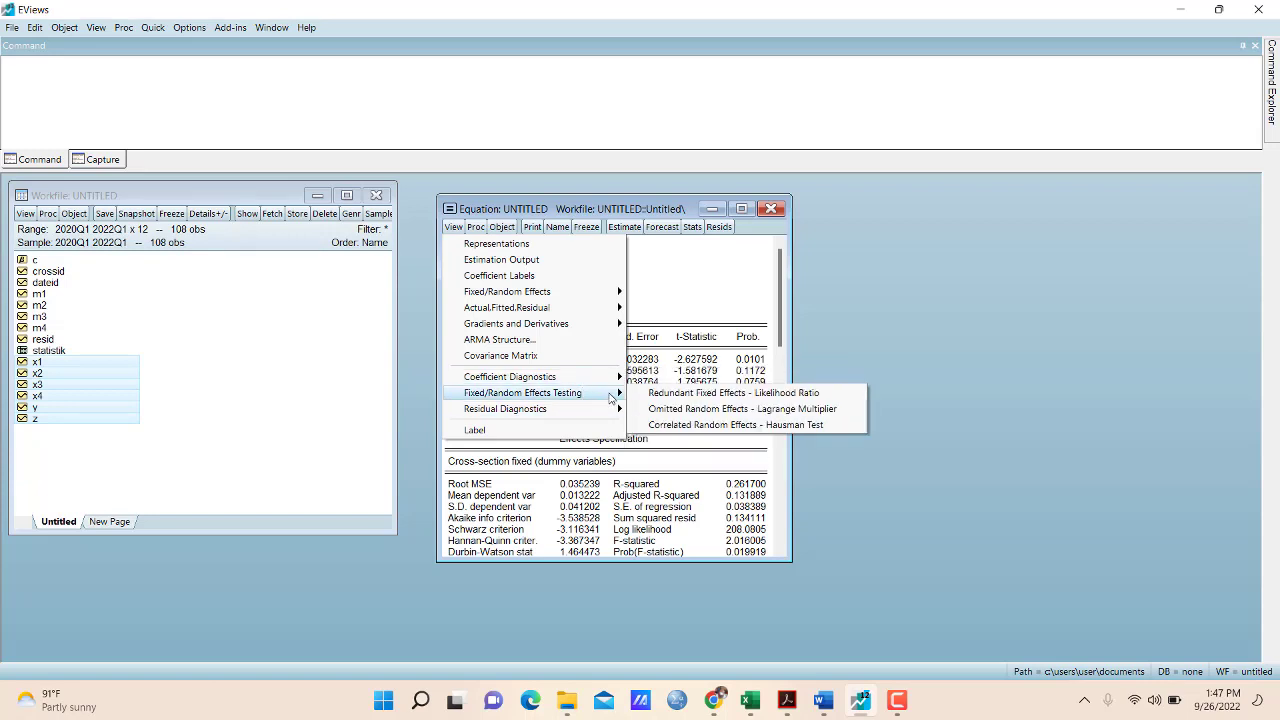
pyautogui.click(697, 398)
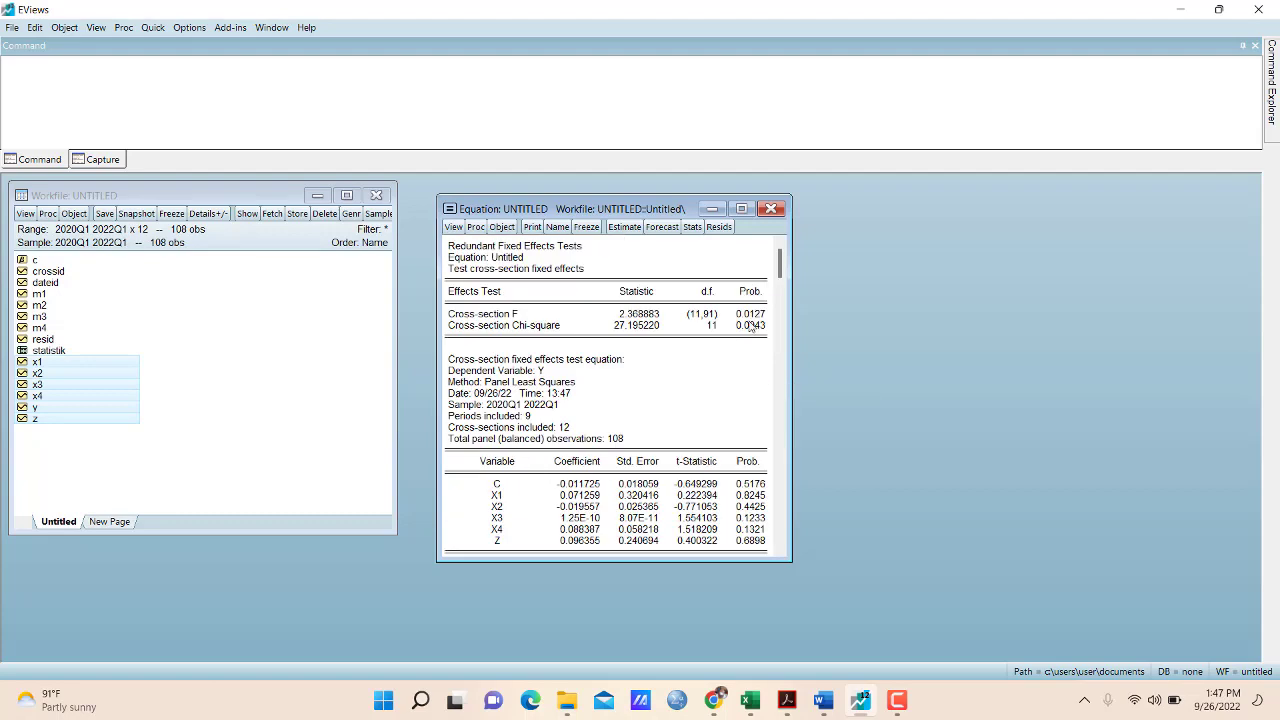
# Freeze the redundant fixed effects test output as a table and name it chowtest
pyautogui.click(586, 228)
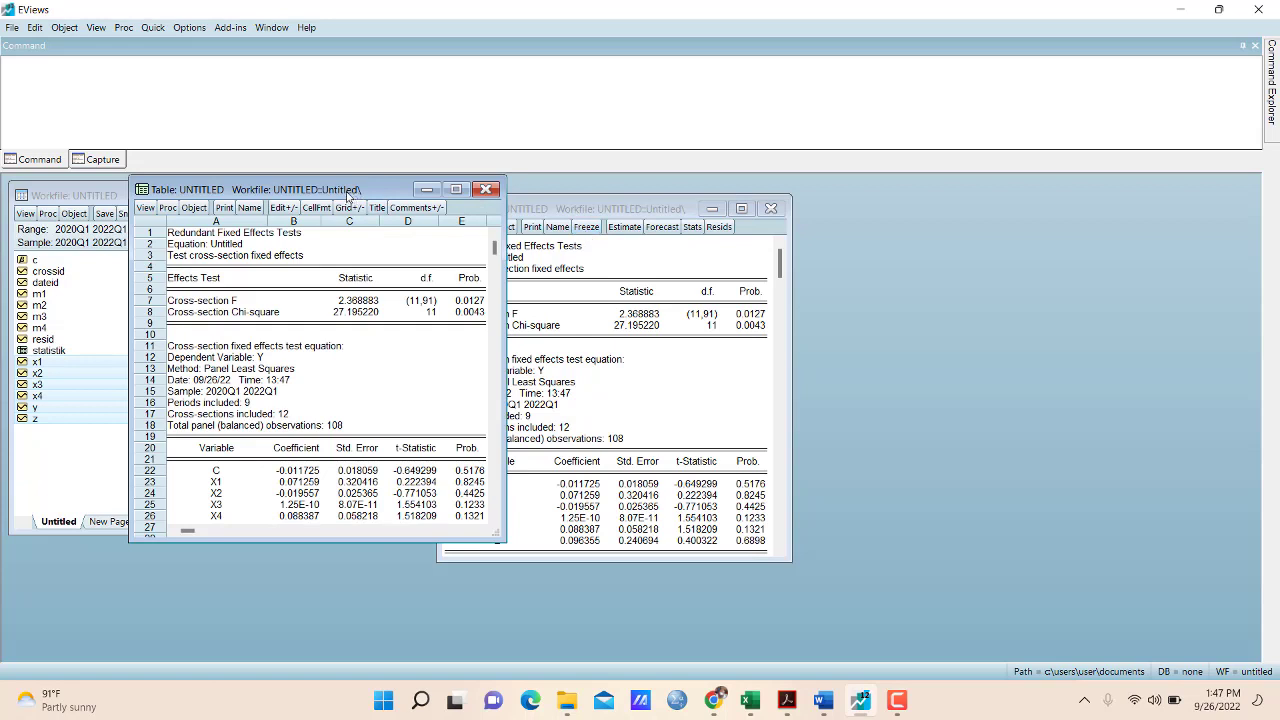
pyautogui.click(250, 207)
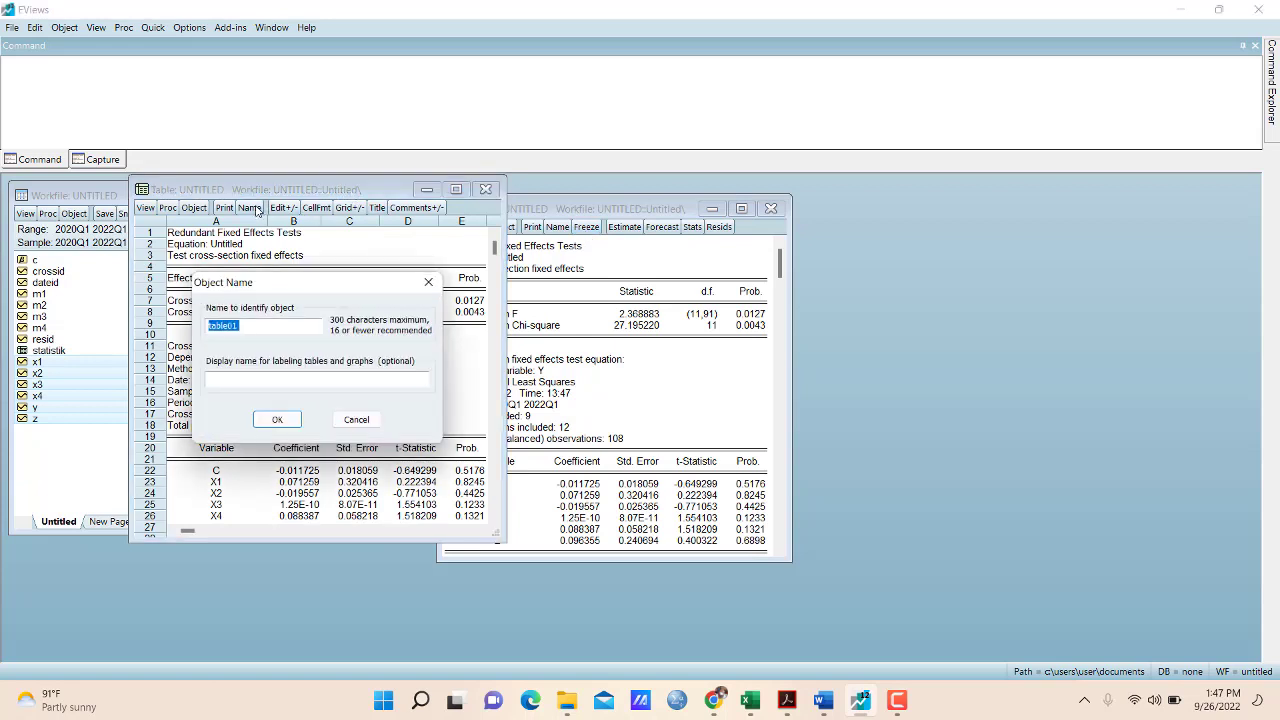
pyautogui.write('chowtest')
pyautogui.press('Return')
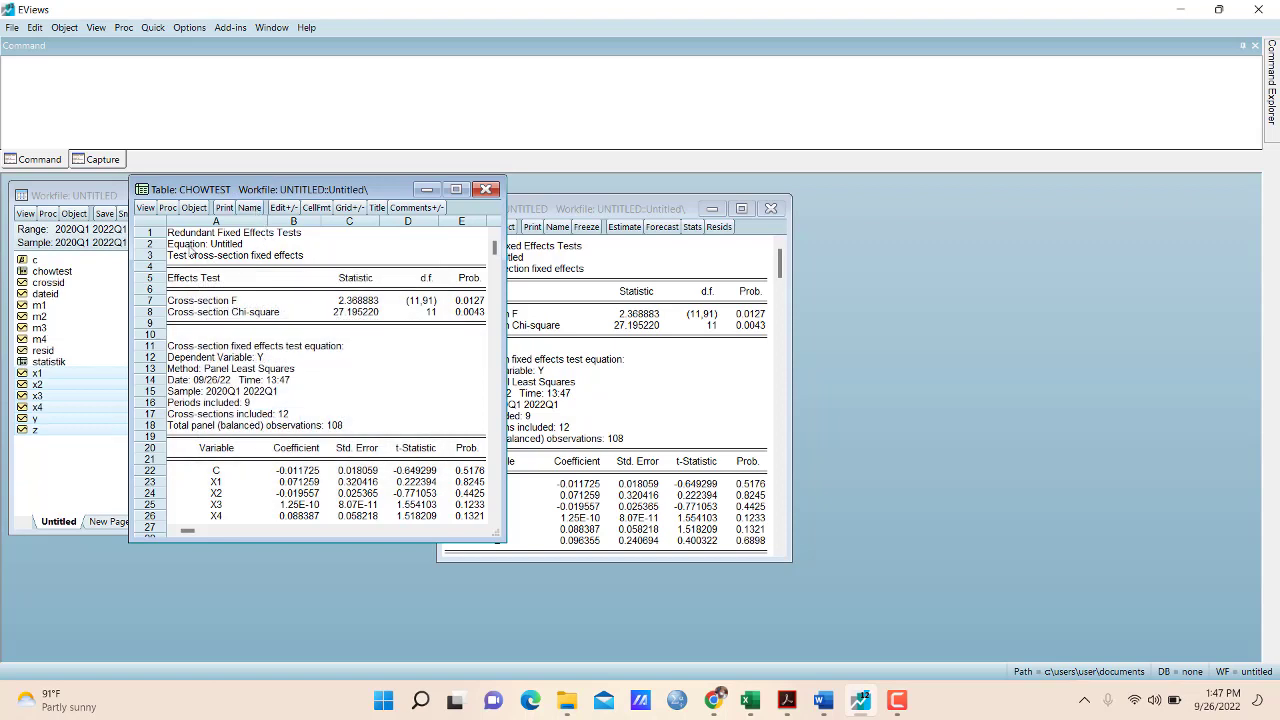
# Copy rows 1 to 9 of columns A to E from the chowtest table, covering the test heading and effects statistics
pyautogui.click(171, 232)
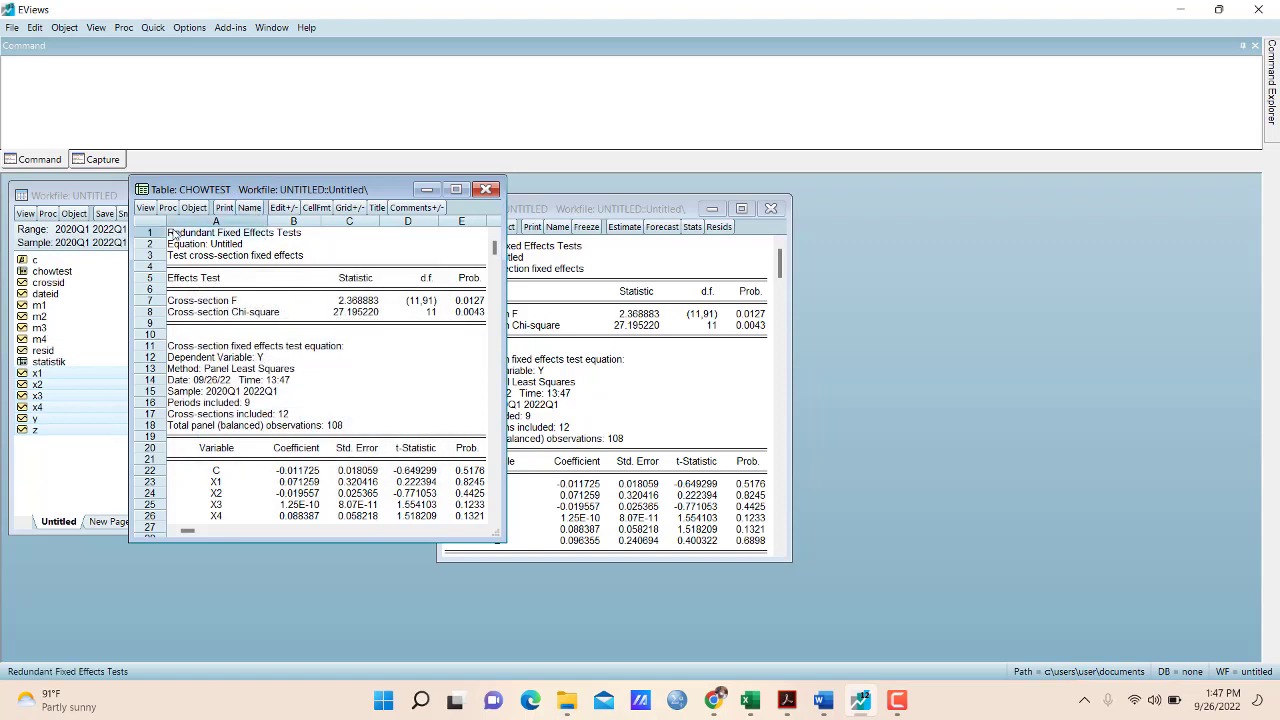
pyautogui.hotkey('shift', 'Down')
pyautogui.hotkey('shift', 'Down')
pyautogui.hotkey('shift', 'Down')
pyautogui.hotkey('shift', 'Down')
pyautogui.hotkey('shift', 'Down')
pyautogui.hotkey('shift', 'Down')
pyautogui.hotkey('shift', 'Down')
pyautogui.hotkey('shift', 'Down')
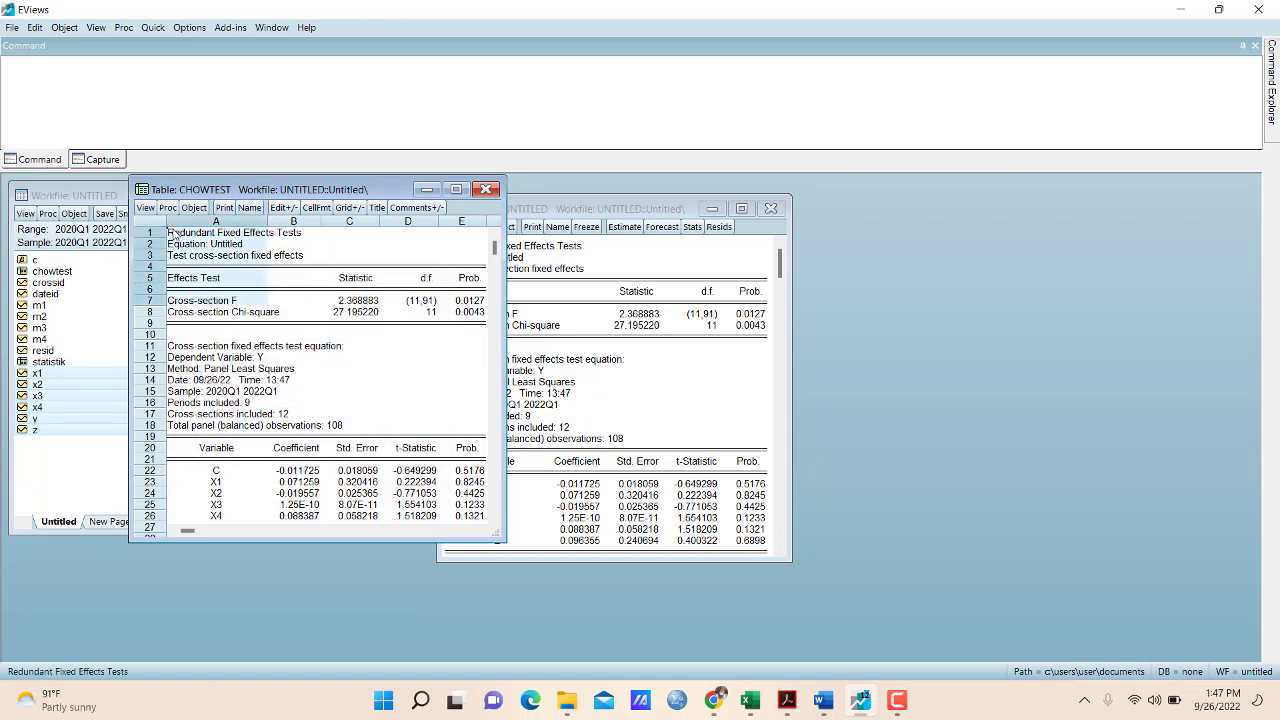
pyautogui.hotkey('shift', 'Right')
pyautogui.hotkey('shift', 'Right')
pyautogui.hotkey('shift', 'Right')
pyautogui.hotkey('shift', 'Right')
pyautogui.hotkey('shift', 'Right')
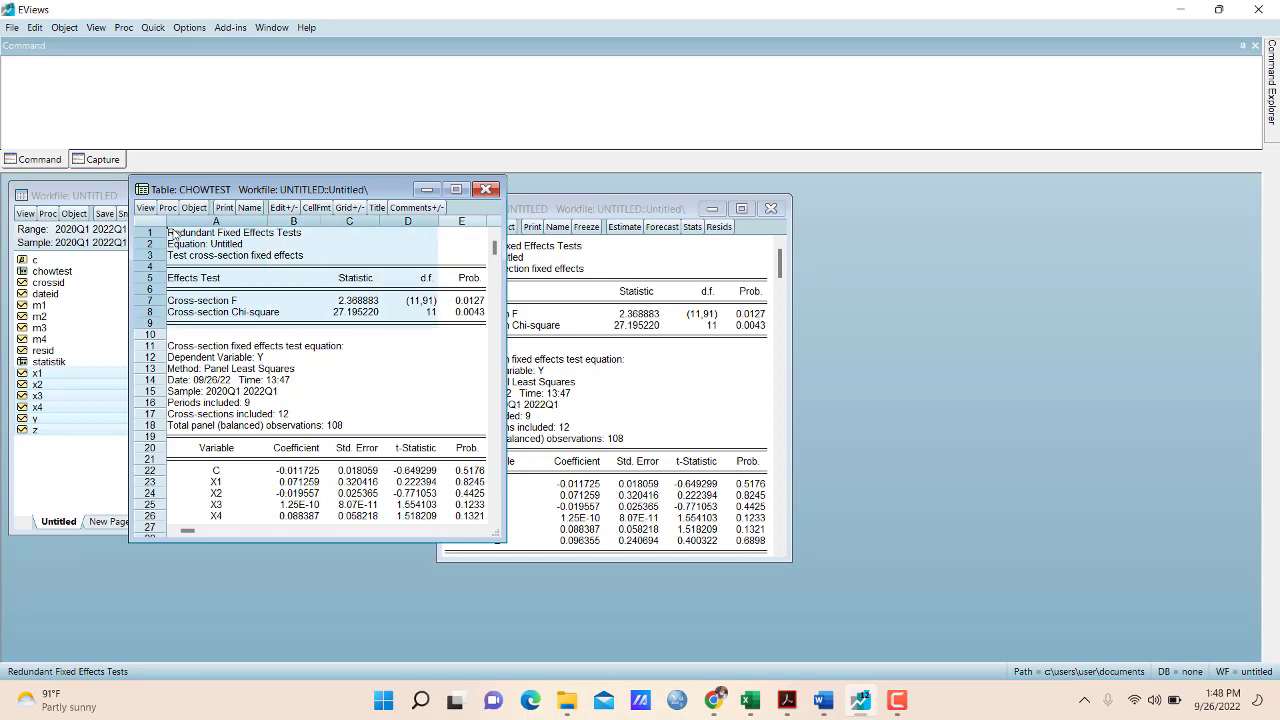
pyautogui.hotkey('shift', 'Left')
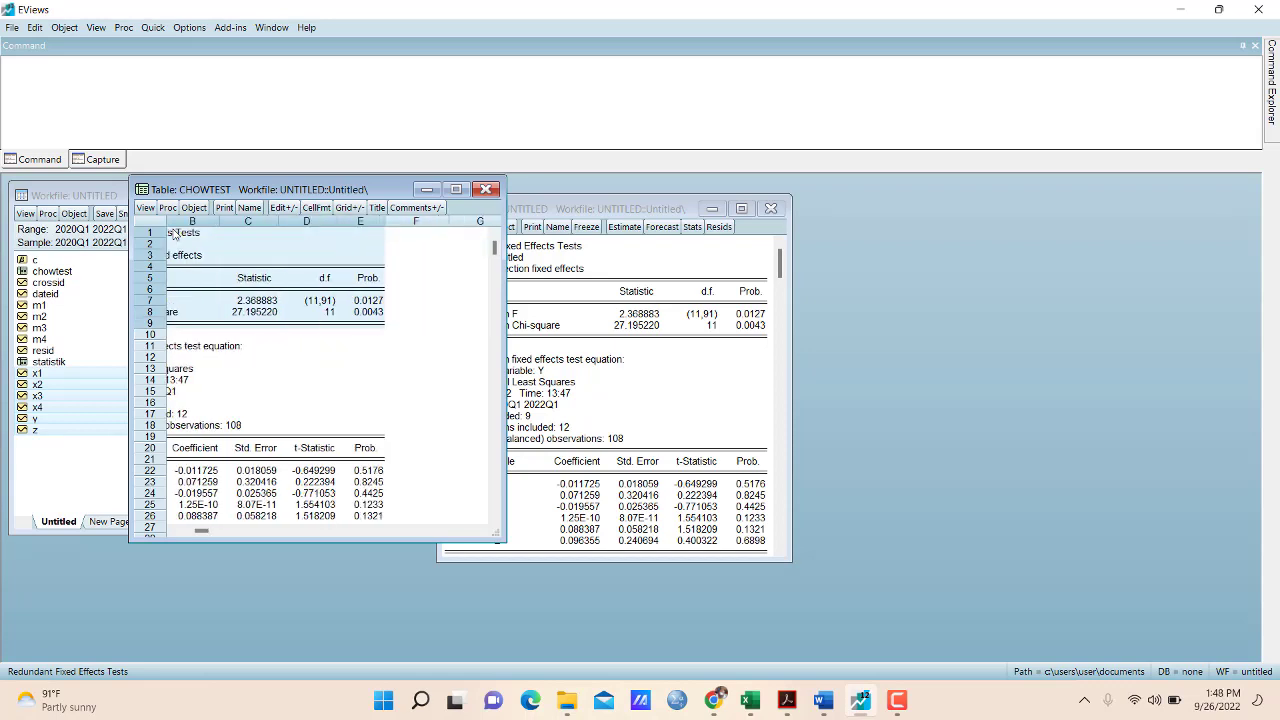
pyautogui.hotkey('ctrl', 'c')
pyautogui.press('Return')
# Switch to Document1 in Word and add the line "Hasil uji cho" below the σ² definition, above the Uji Asumsi Klasik heading
pyautogui.moveTo(823, 704)
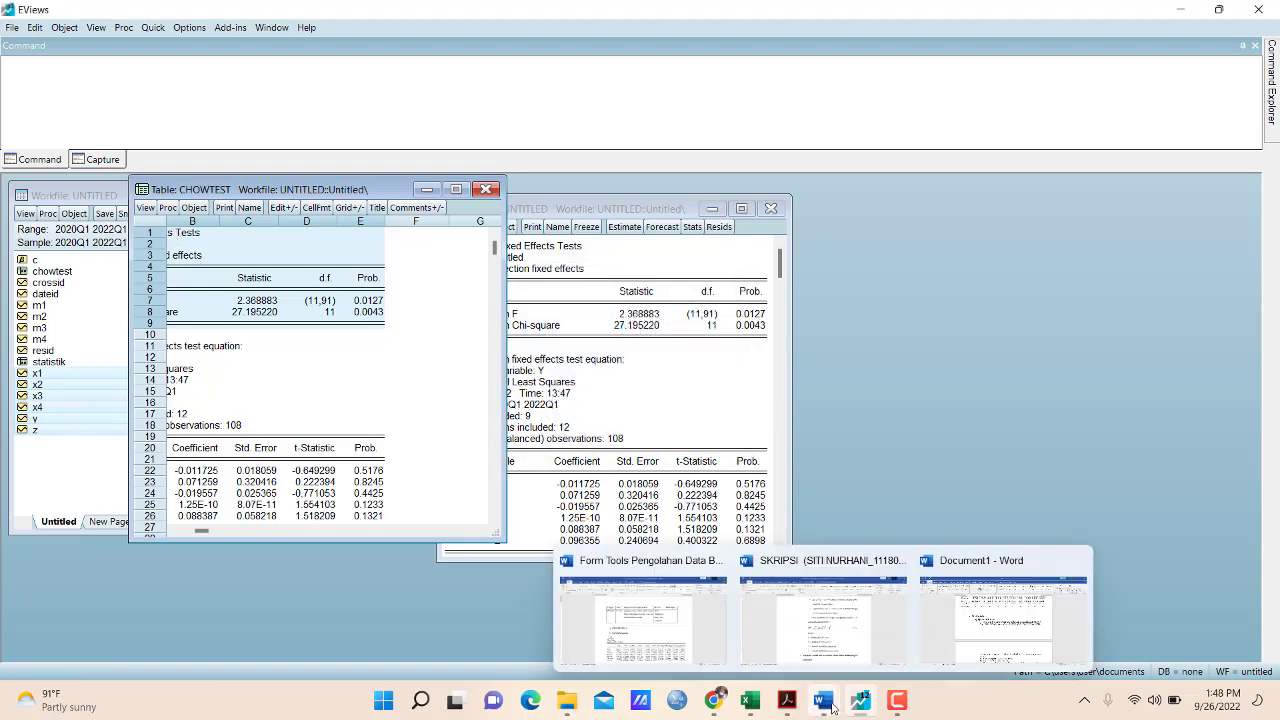
pyautogui.click(966, 641)
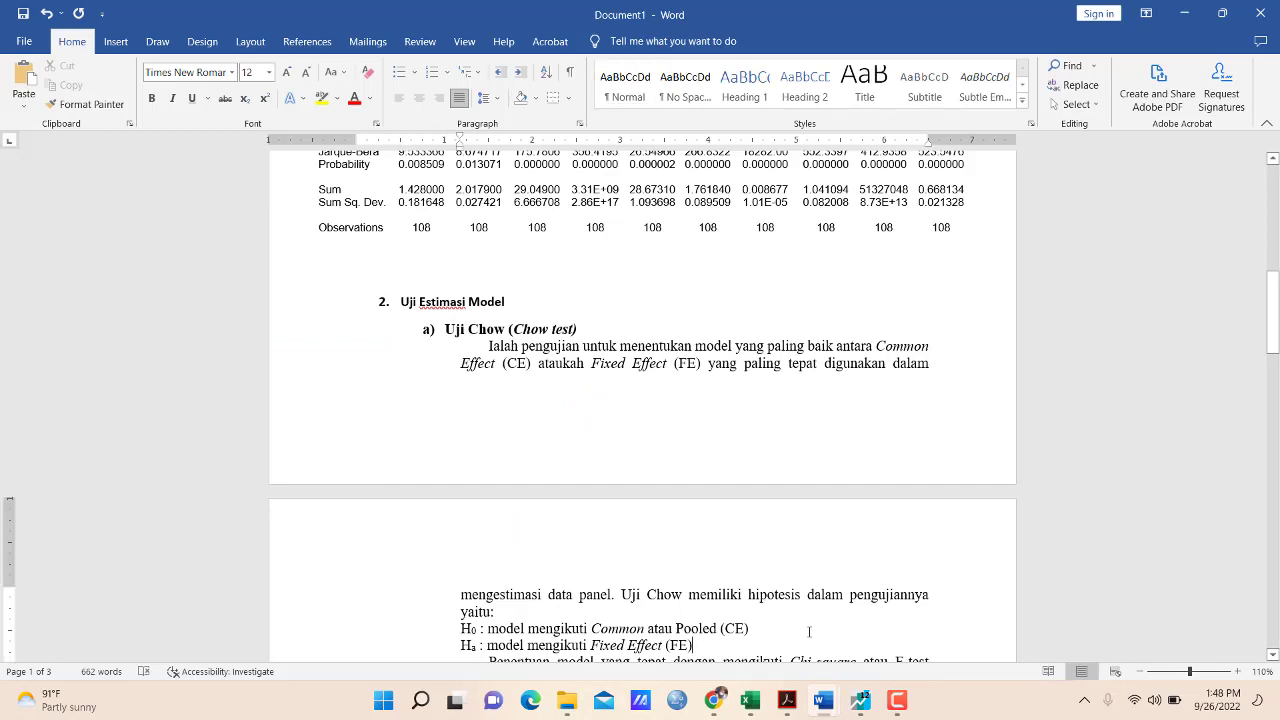
pyautogui.scroll(-2, 809, 631)
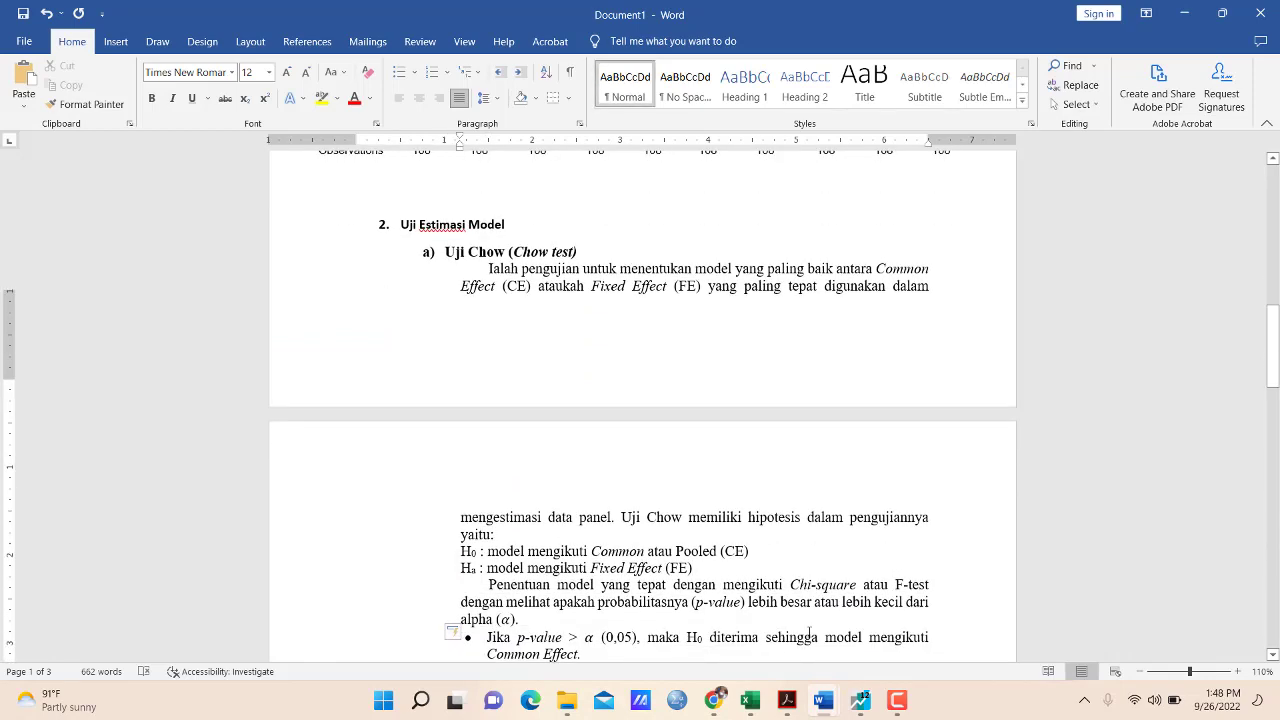
pyautogui.scroll(-9, 809, 631)
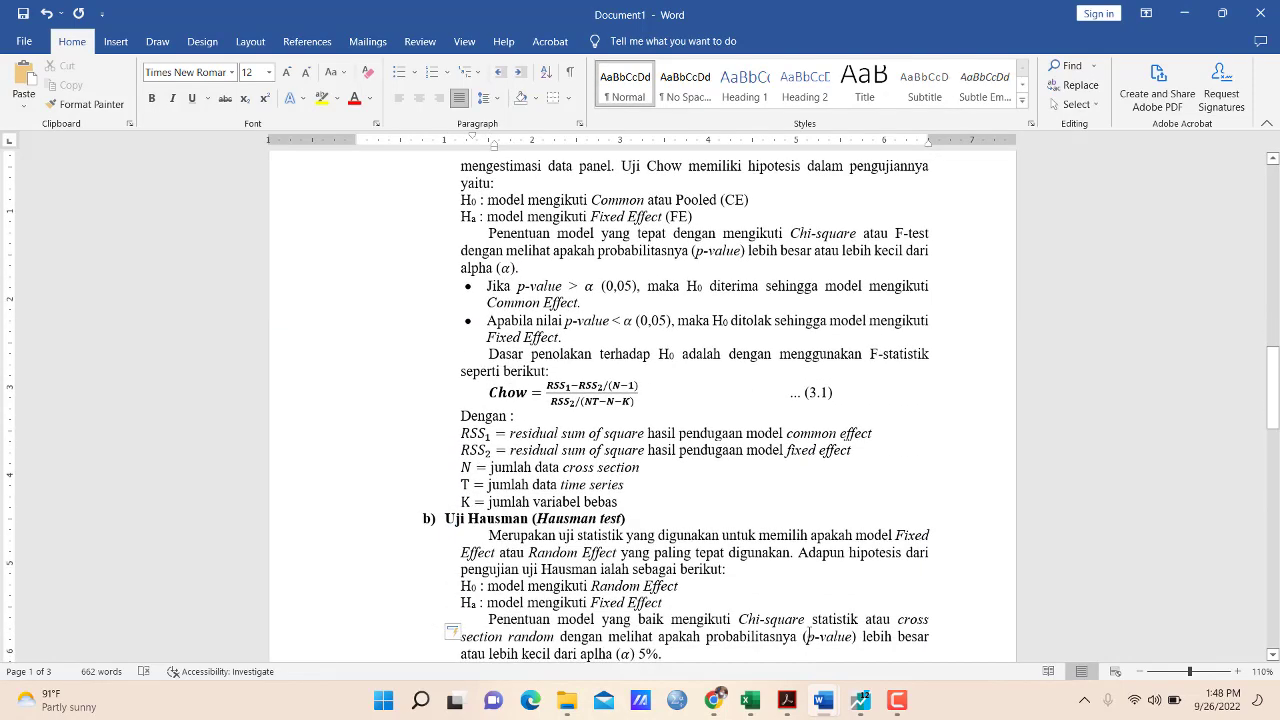
pyautogui.scroll(-4, 808, 637)
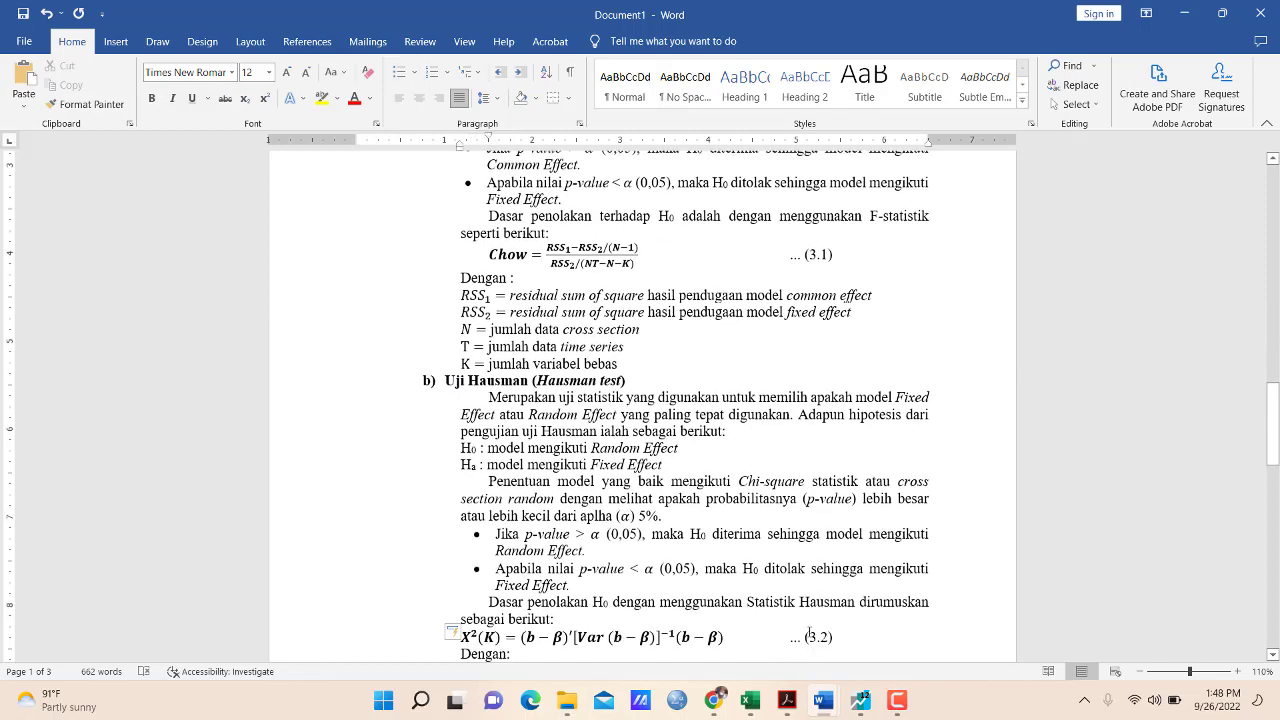
pyautogui.moveTo(1273, 475); pyautogui.dragTo(1276, 547)
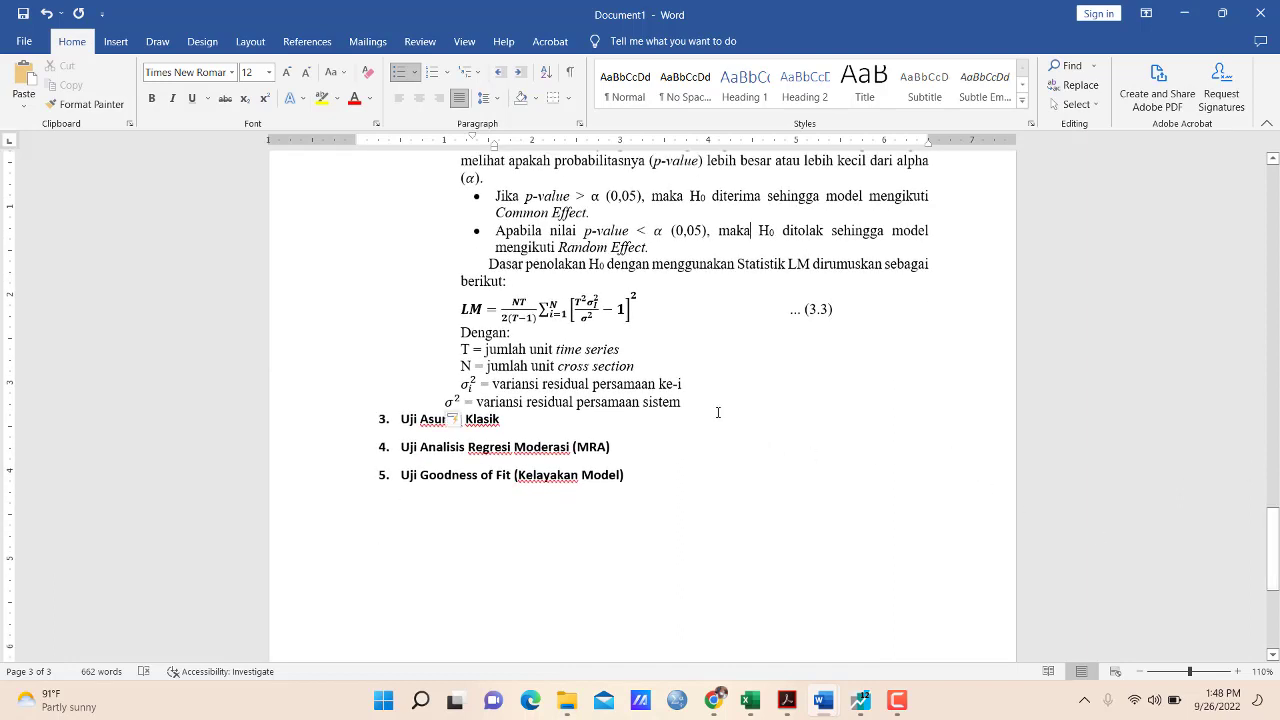
pyautogui.click(718, 412)
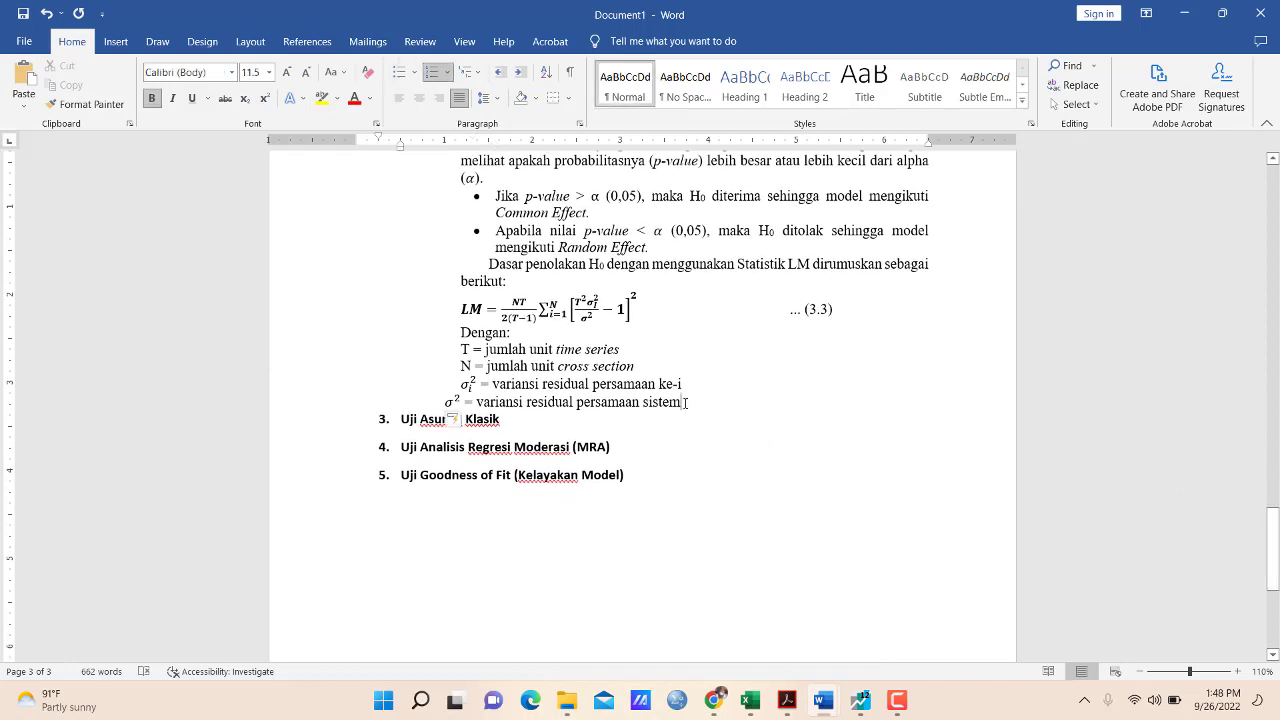
pyautogui.click(685, 402)
pyautogui.press('Return')
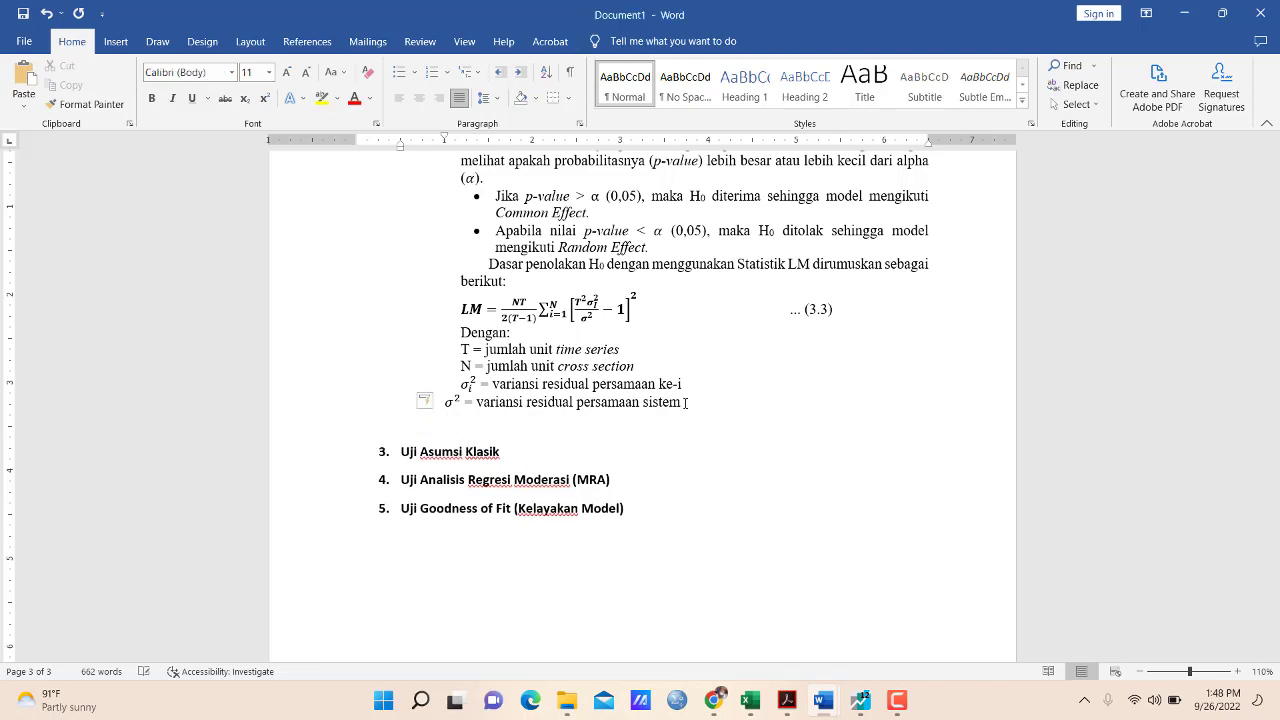
pyautogui.write('Hasil uji cho')
pyautogui.hotkey('shift', 'Left')
pyautogui.hotkey('shift', 'Left')
pyautogui.hotkey('shift', 'Left')
pyautogui.hotkey('shift', 'Left')
pyautogui.hotkey('shift', 'Left')
pyautogui.hotkey('shift', 'Left')
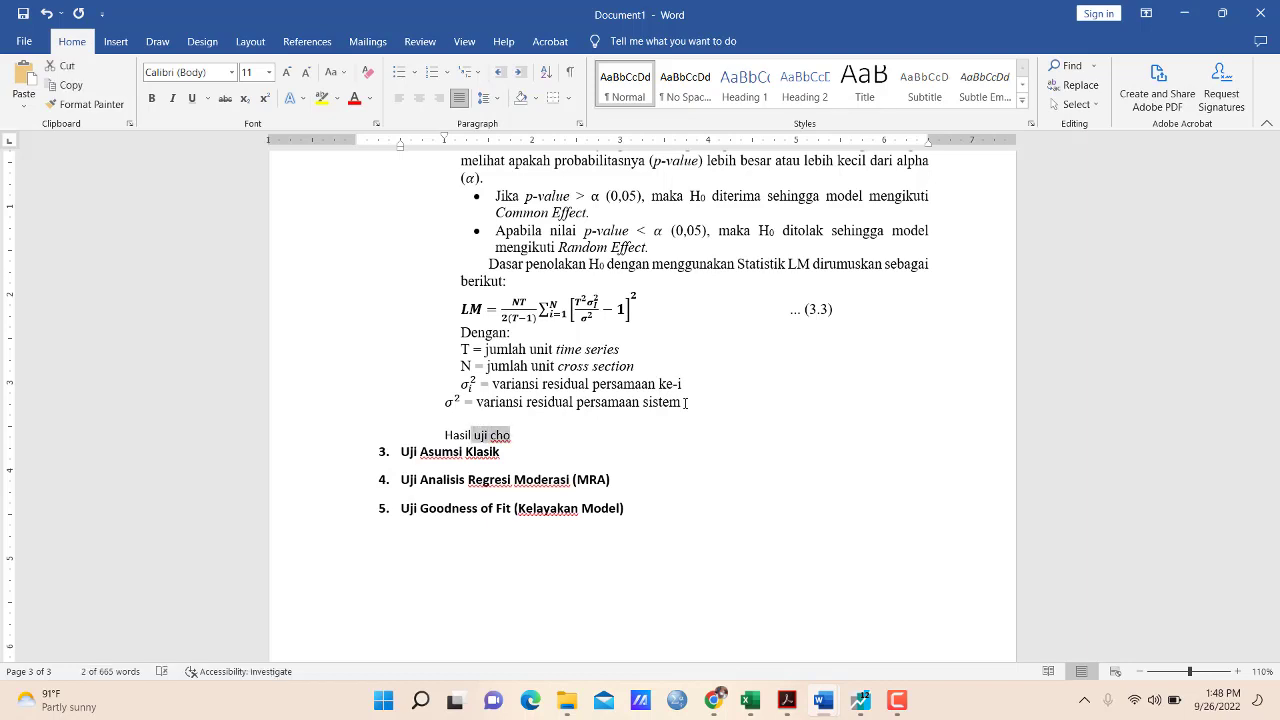
pyautogui.hotkey('shift', 'Left')
pyautogui.hotkey('shift', 'Left')
pyautogui.hotkey('shift', 'Left')
pyautogui.hotkey('shift', 'Left')
pyautogui.hotkey('shift', 'Left')
pyautogui.hotkey('shift', 'Left')
pyautogui.hotkey('shift', 'Left')
pyautogui.hotkey('shift', 'Left')
pyautogui.hotkey('shift', 'Left')
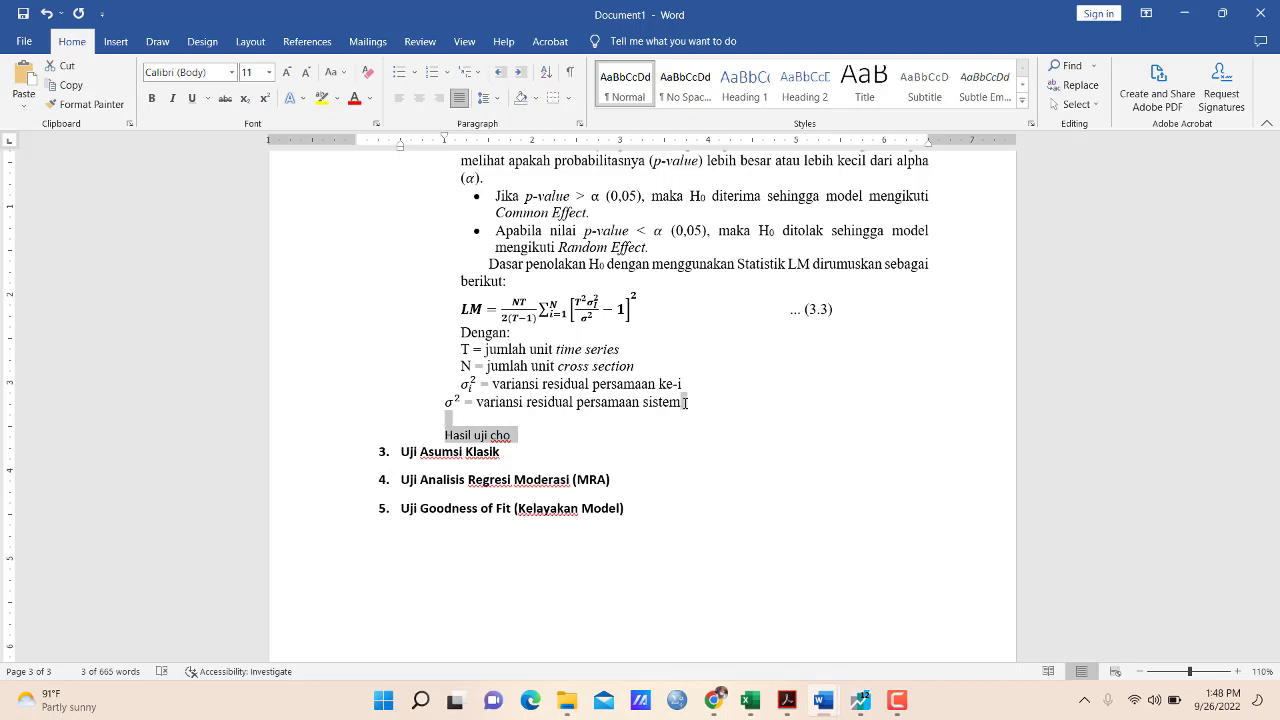
pyautogui.hotkey('shift', 'Left')
pyautogui.hotkey('shift', 'Left')
pyautogui.hotkey('shift', 'Left')
pyautogui.hotkey('shift', 'Left')
pyautogui.hotkey('shift', 'Left')
pyautogui.hotkey('shift', 'Left')
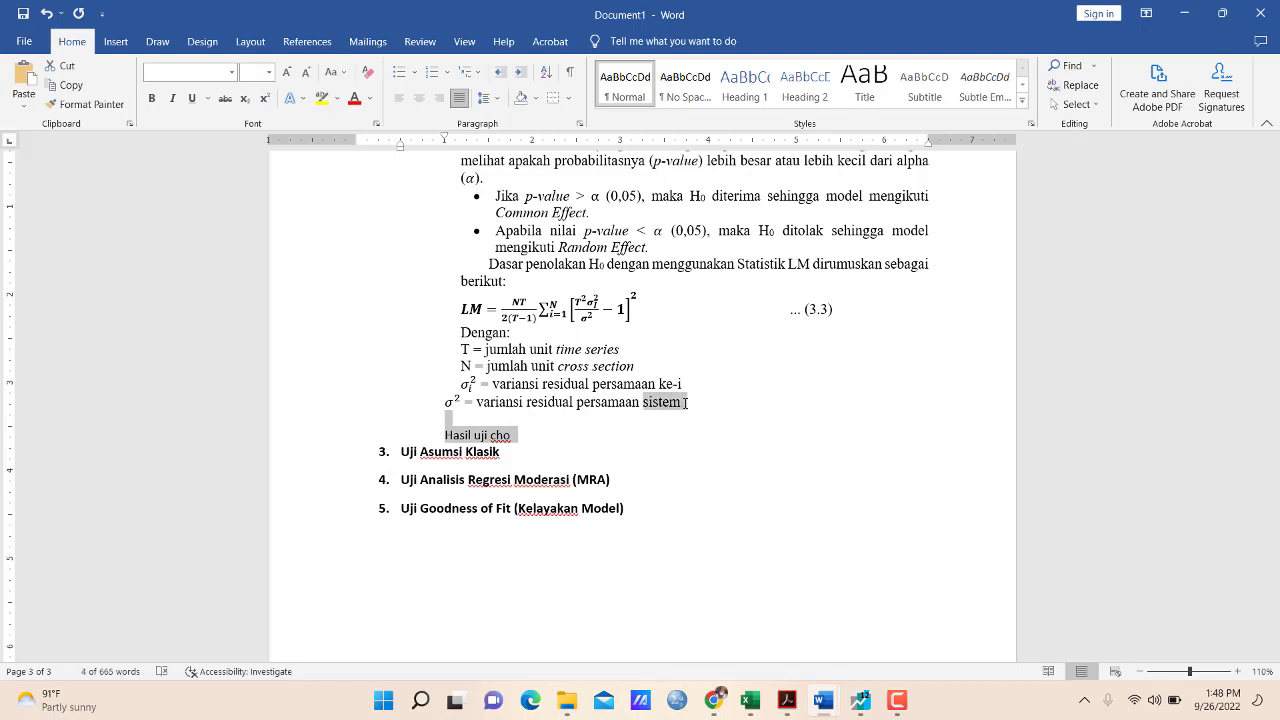
pyautogui.hotkey('shift', 'Down')
pyautogui.hotkey('shift', 'Down')
pyautogui.hotkey('shift', 'Down')
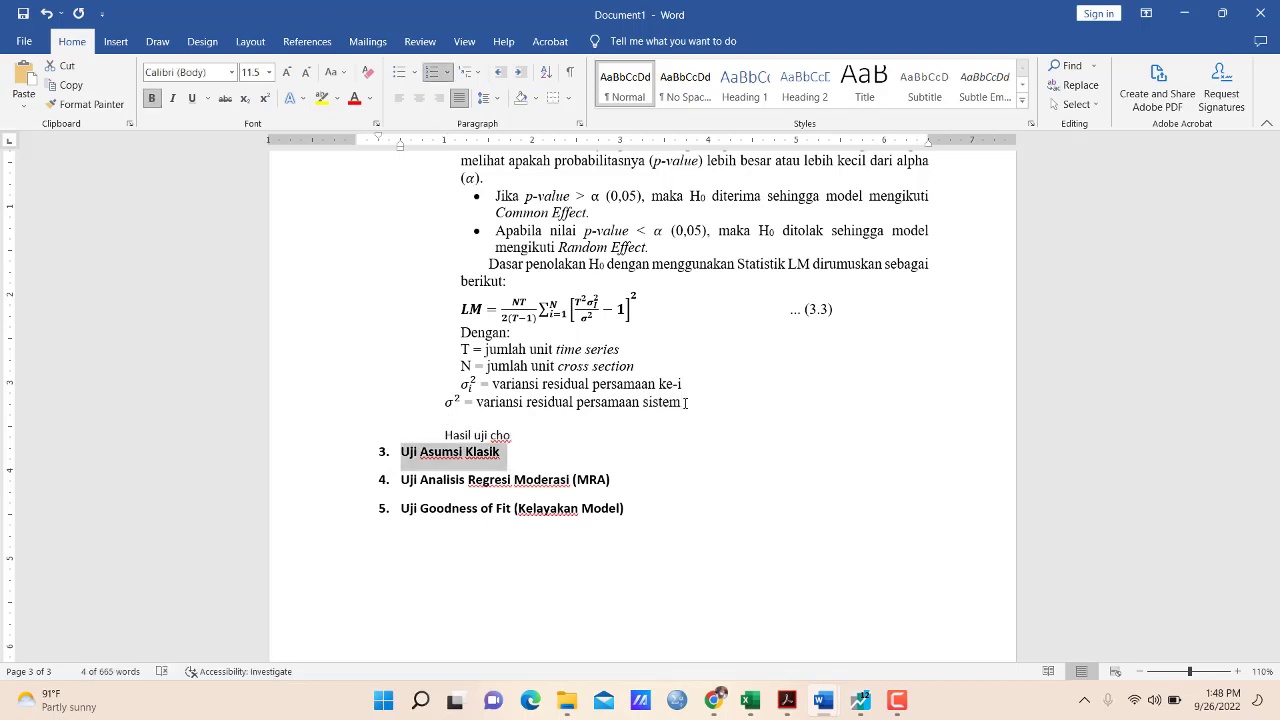
pyautogui.hotkey('shift', 'Up')
pyautogui.hotkey('shift', 'Up')
pyautogui.hotkey('shift', 'Up')
pyautogui.hotkey('shift', 'Up')
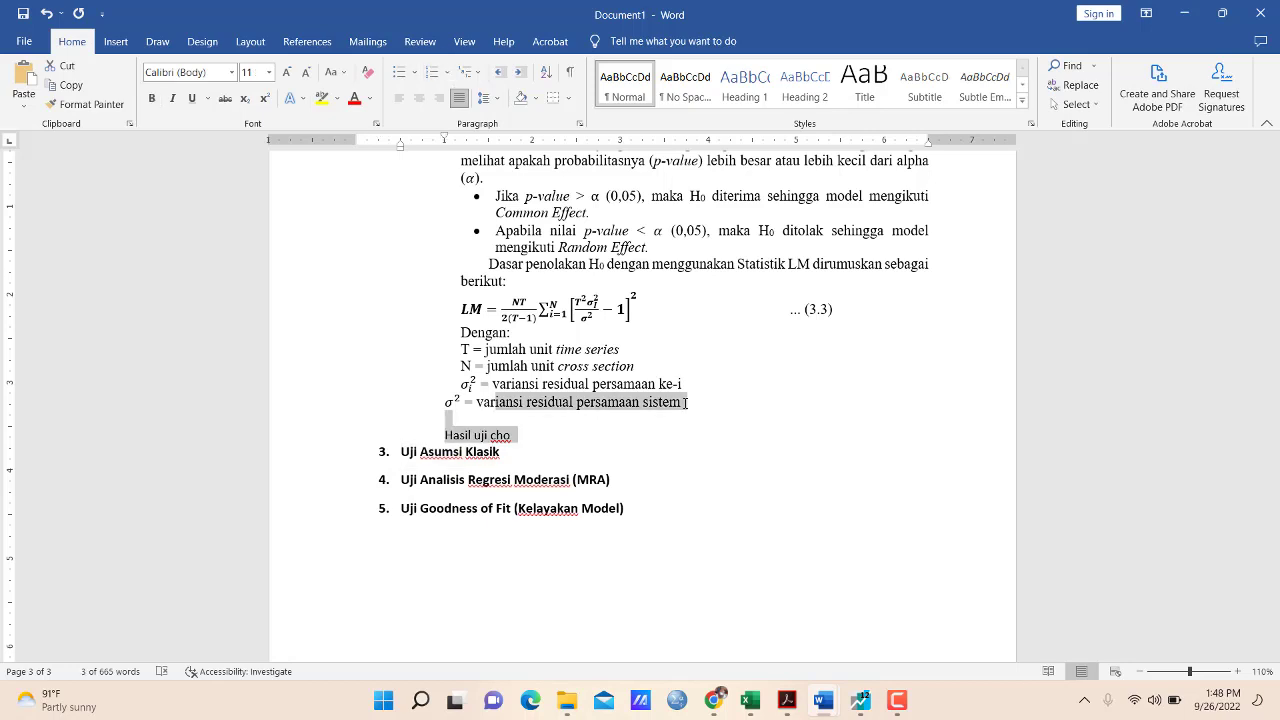
pyautogui.hotkey('shift', 'Down')
pyautogui.hotkey('shift', 'Down')
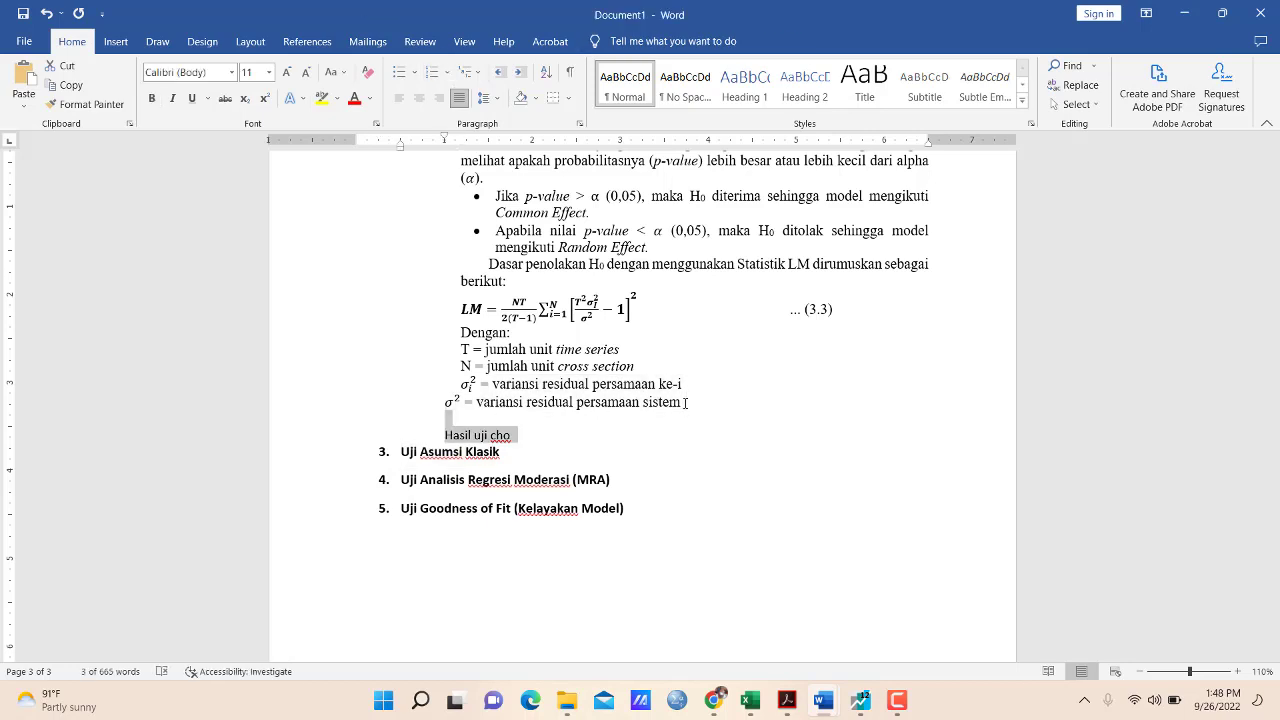
pyautogui.hotkey('shift', 'Left')
pyautogui.hotkey('shift', 'Left')
pyautogui.hotkey('shift', 'Right')
pyautogui.hotkey('shift', 'Right')
pyautogui.hotkey('shift', 'Right')
pyautogui.hotkey('shift', 'Left')
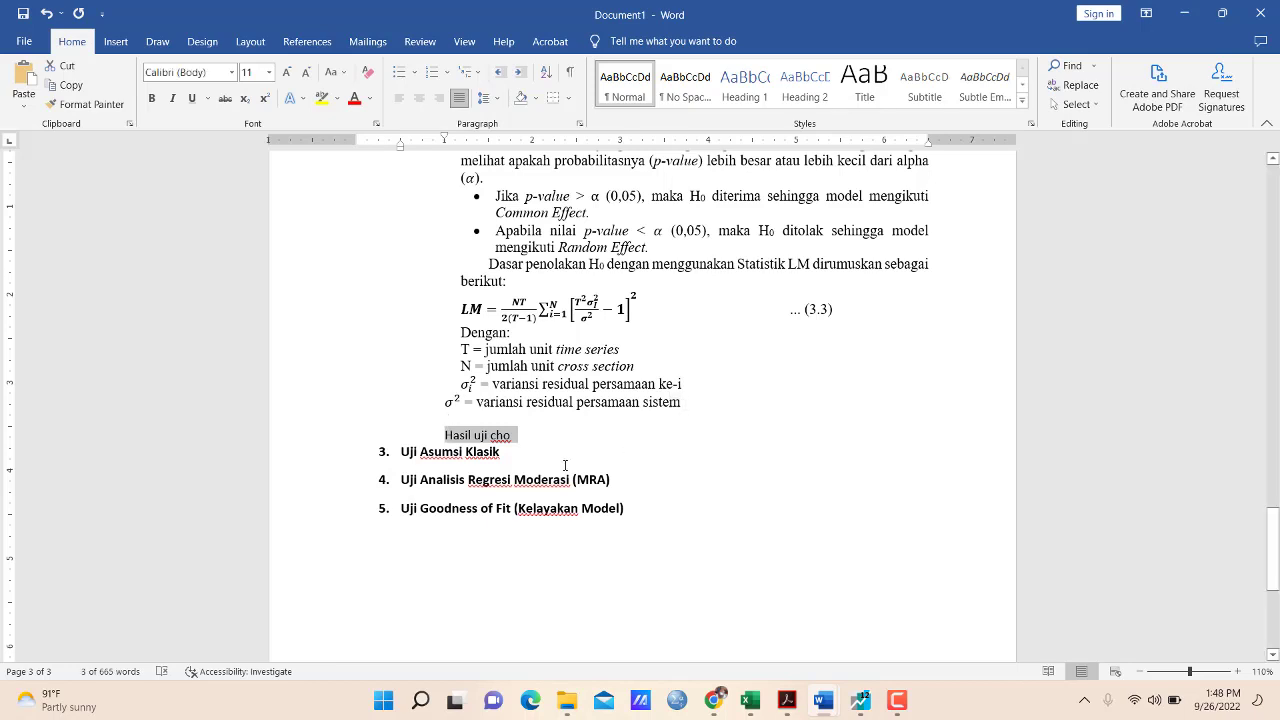
# Complete the heading line as "Hasil uji chow" and paste the copied Redundant Fixed Effects Tests table beneath it
pyautogui.click(545, 445)
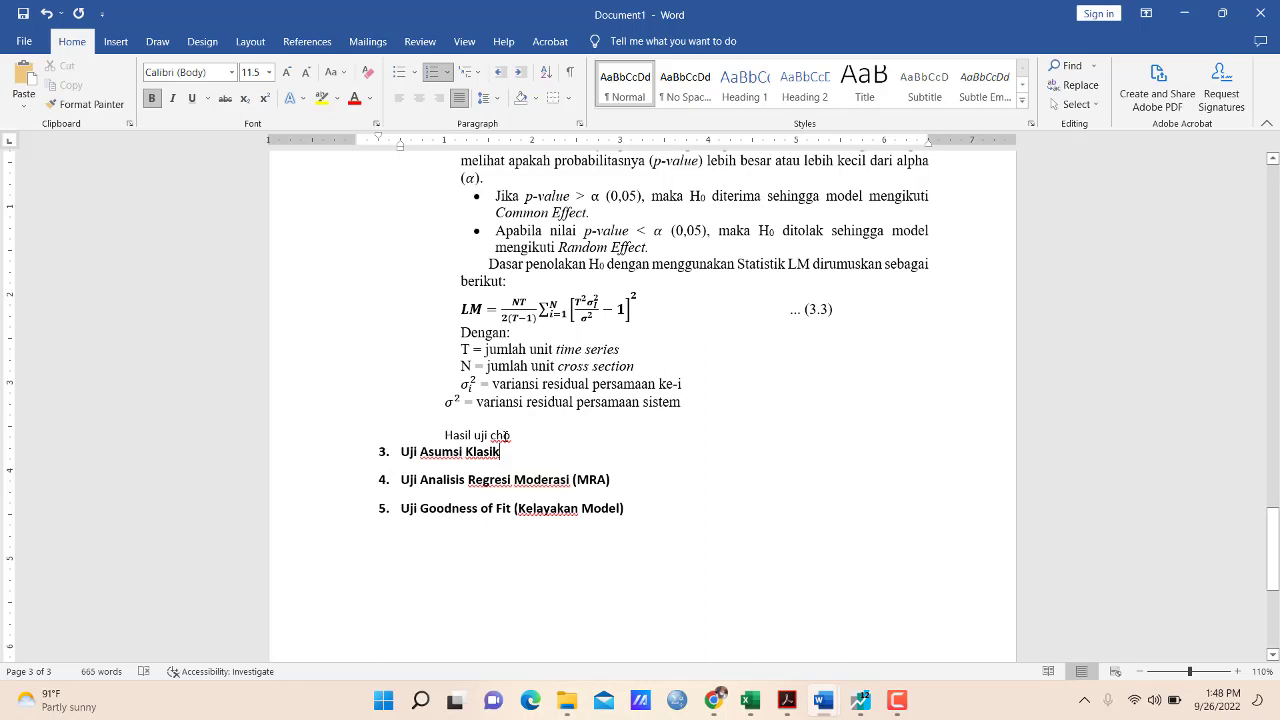
pyautogui.click(514, 436)
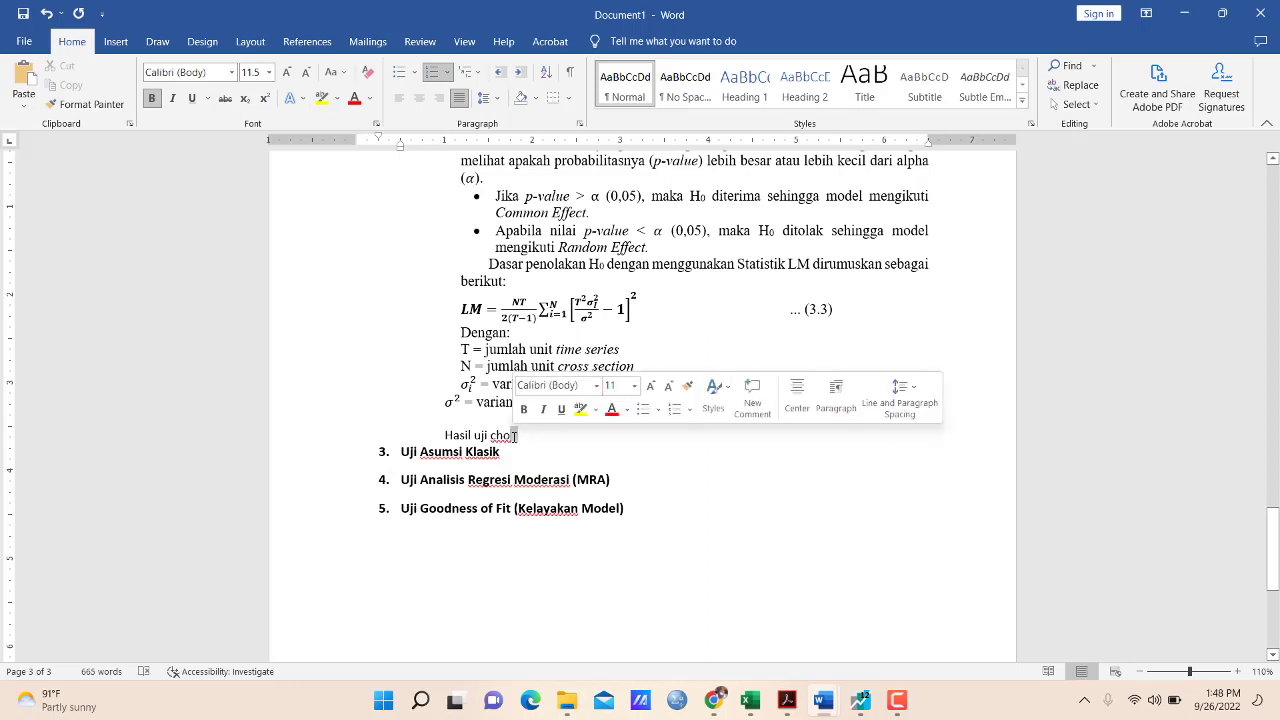
pyautogui.write('w')
pyautogui.press('Return')
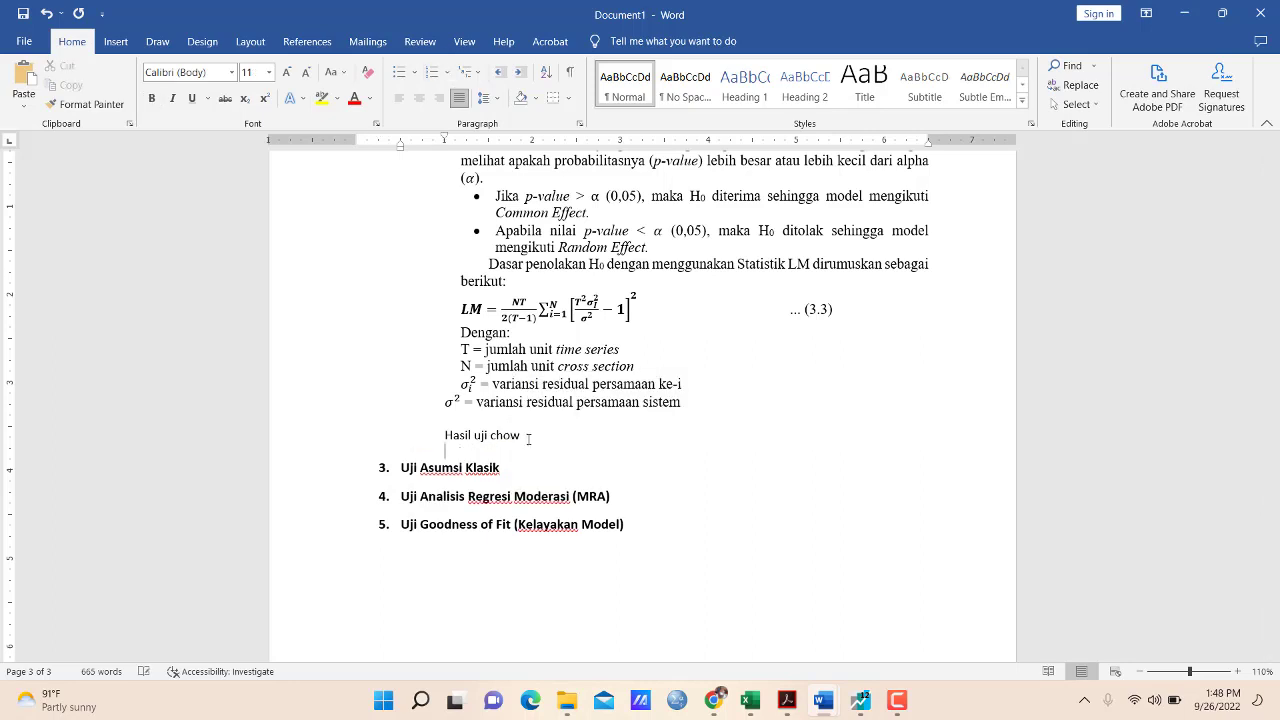
pyautogui.hotkey('ctrl', 'v')
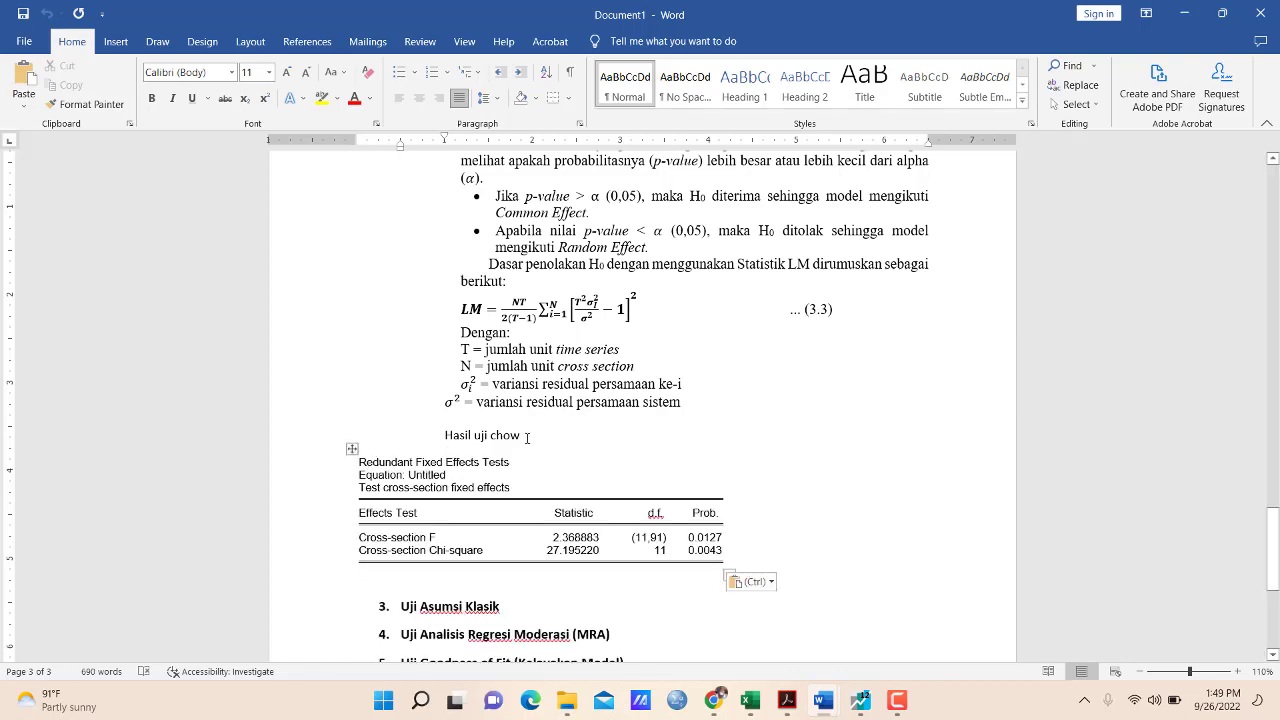
# Make the "Hasil uji chow" heading and the Cross-section Chi-square probability 0.0043 in the pasted table bold
pyautogui.moveTo(527, 437); pyautogui.dragTo(444, 436)
pyautogui.hotkey('ctrl', 'b')
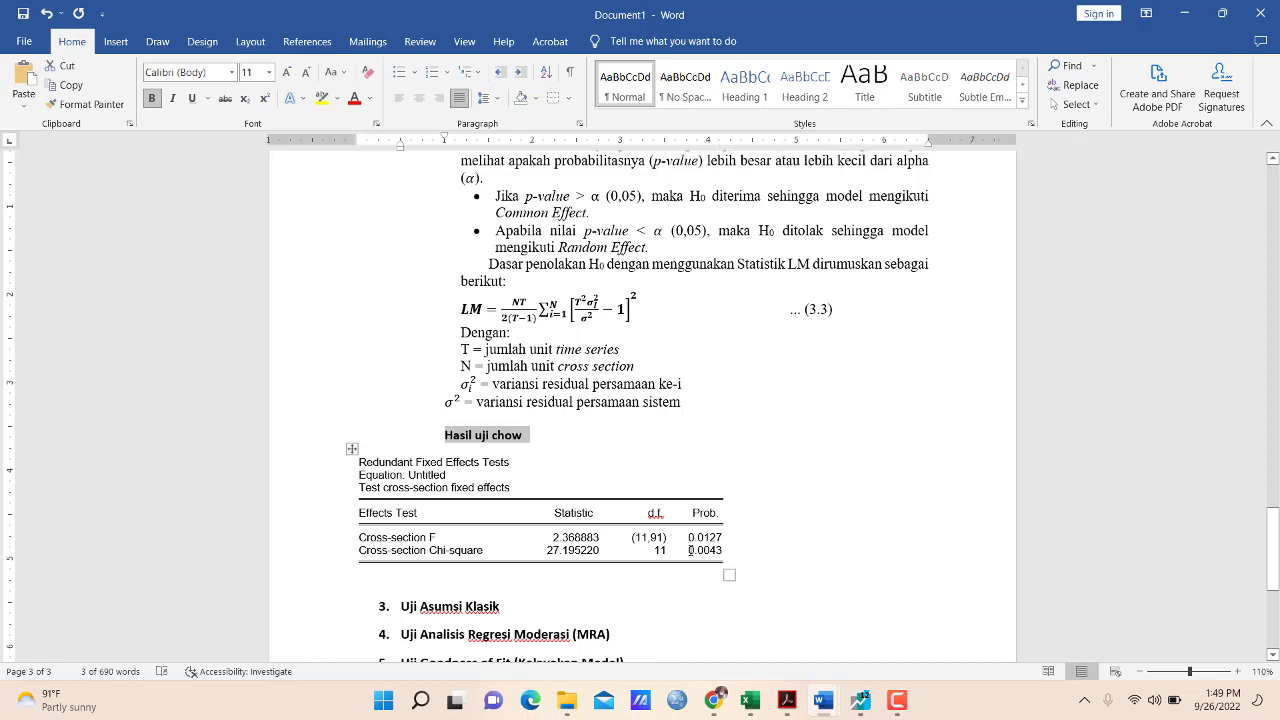
pyautogui.moveTo(688, 550); pyautogui.dragTo(722, 550)
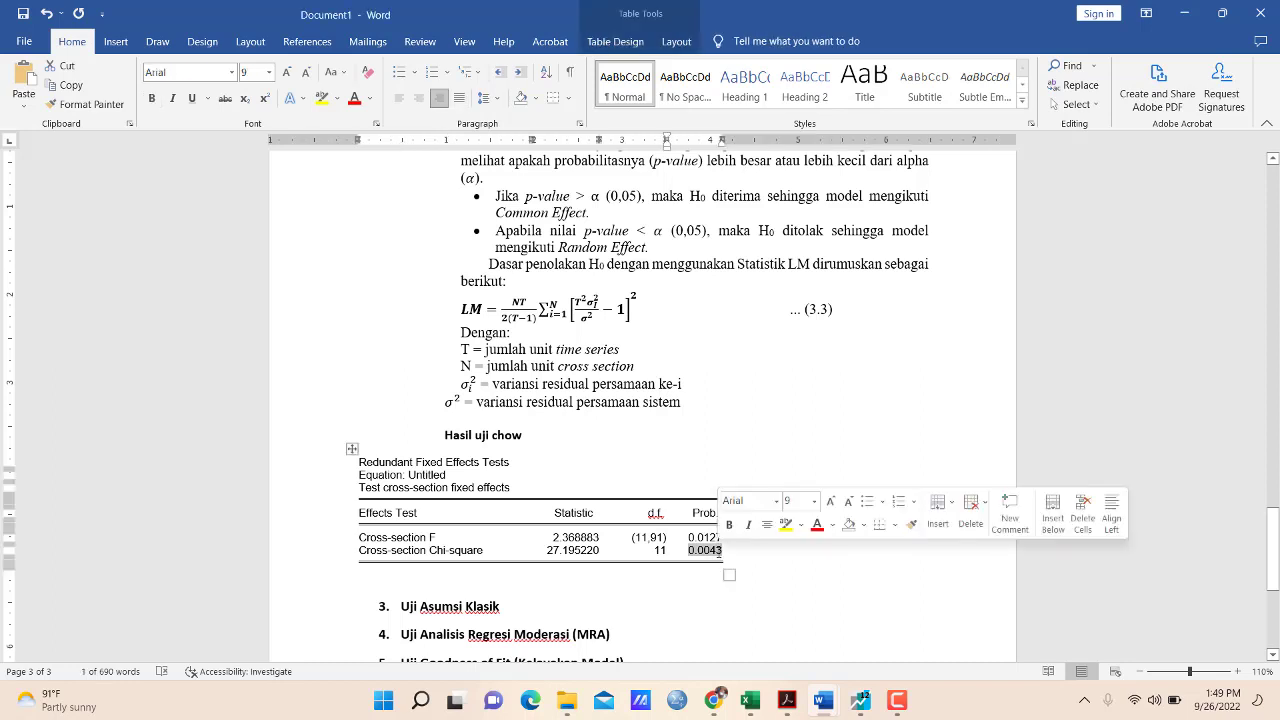
pyautogui.hotkey('ctrl', 'b')
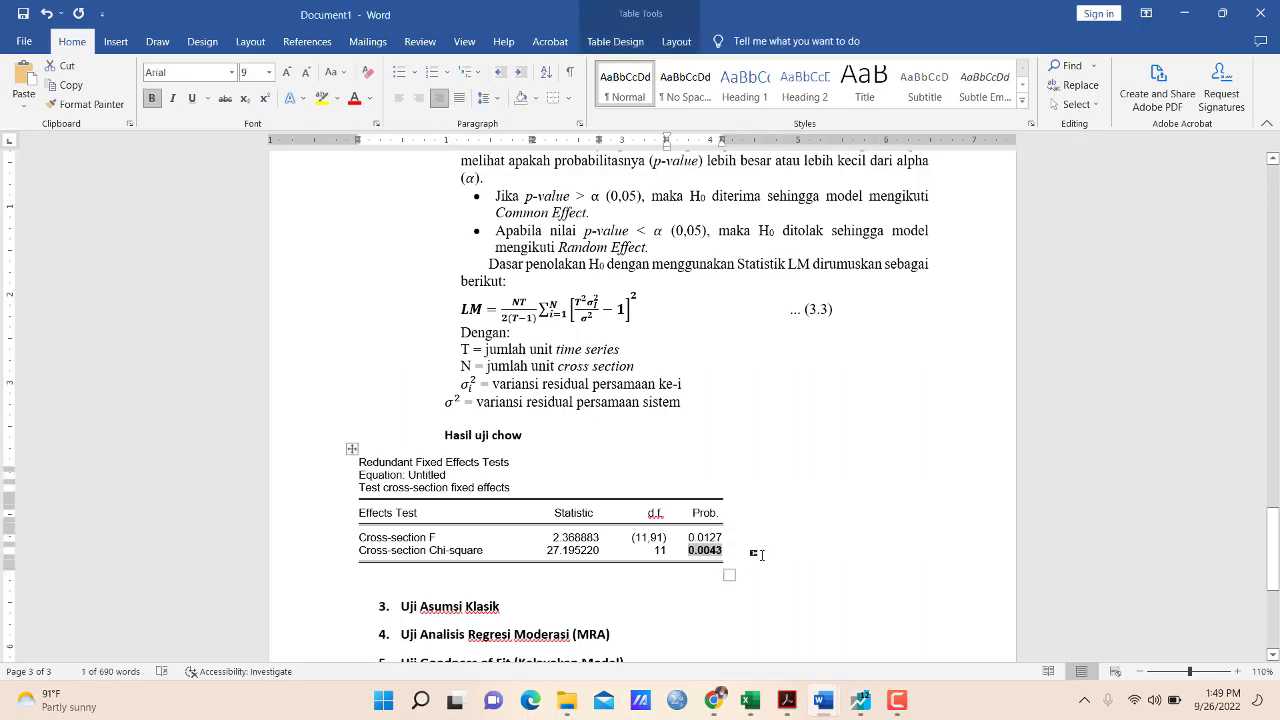
pyautogui.click(761, 554)
# Add a line below the Chow test table reading "p-value" and "0.0043", separated by a tab
pyautogui.click(405, 573)
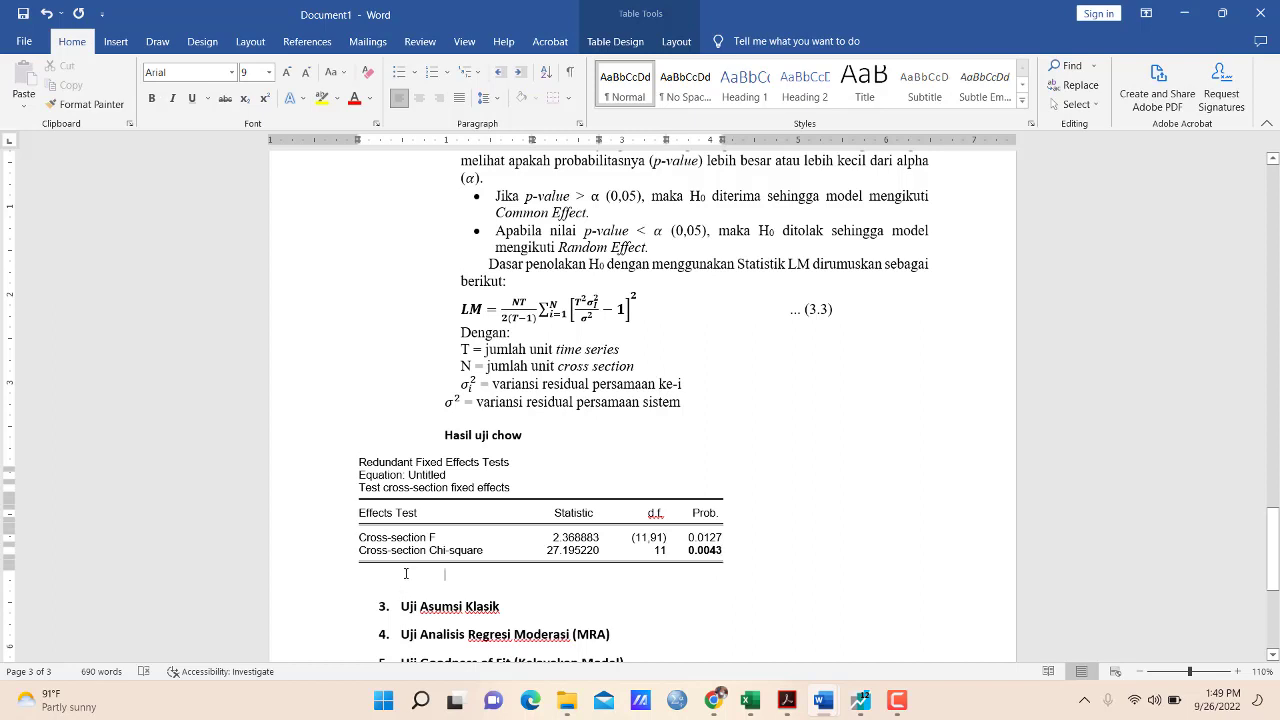
pyautogui.write('p-value')
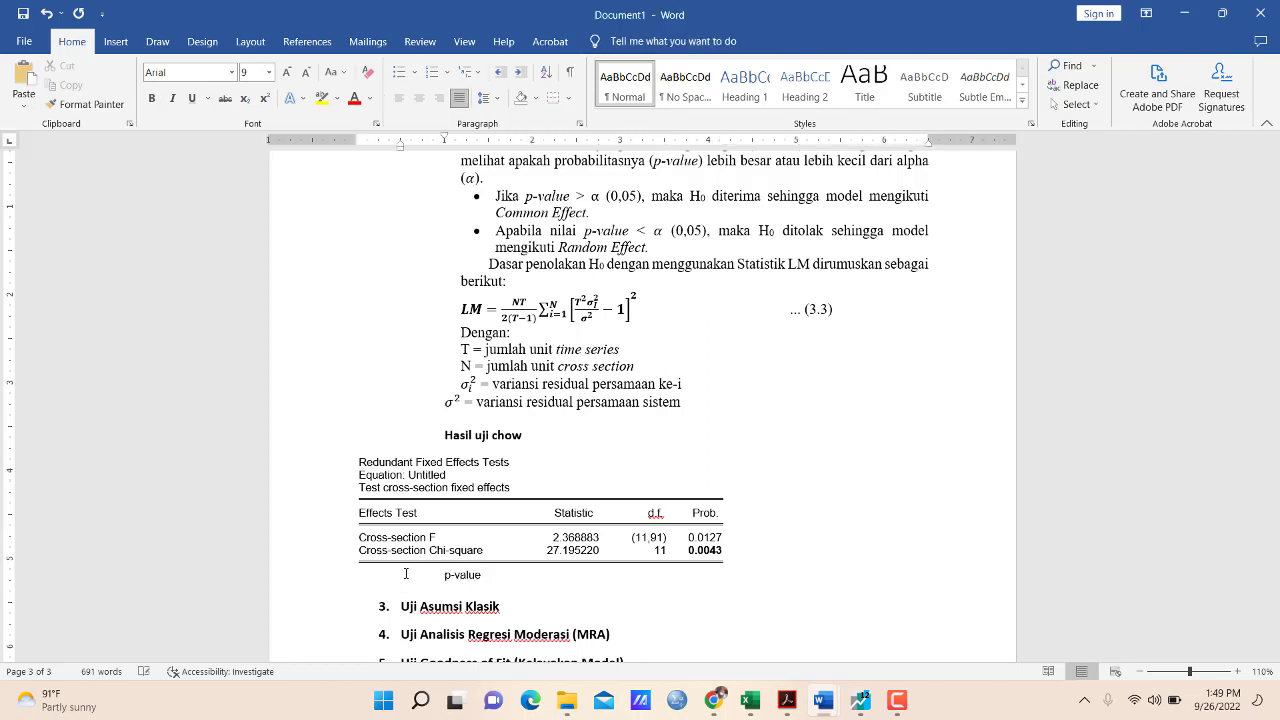
pyautogui.write('.0043')
pyautogui.click(539, 575)
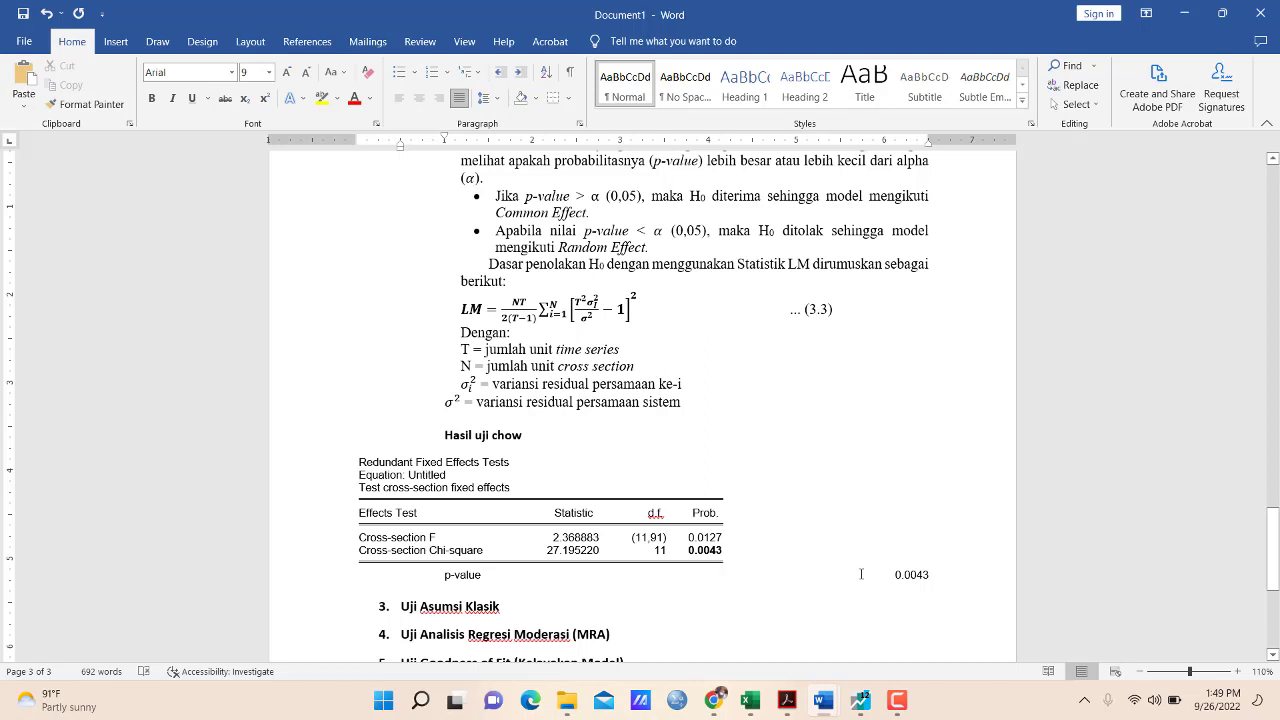
pyautogui.press('Delete')
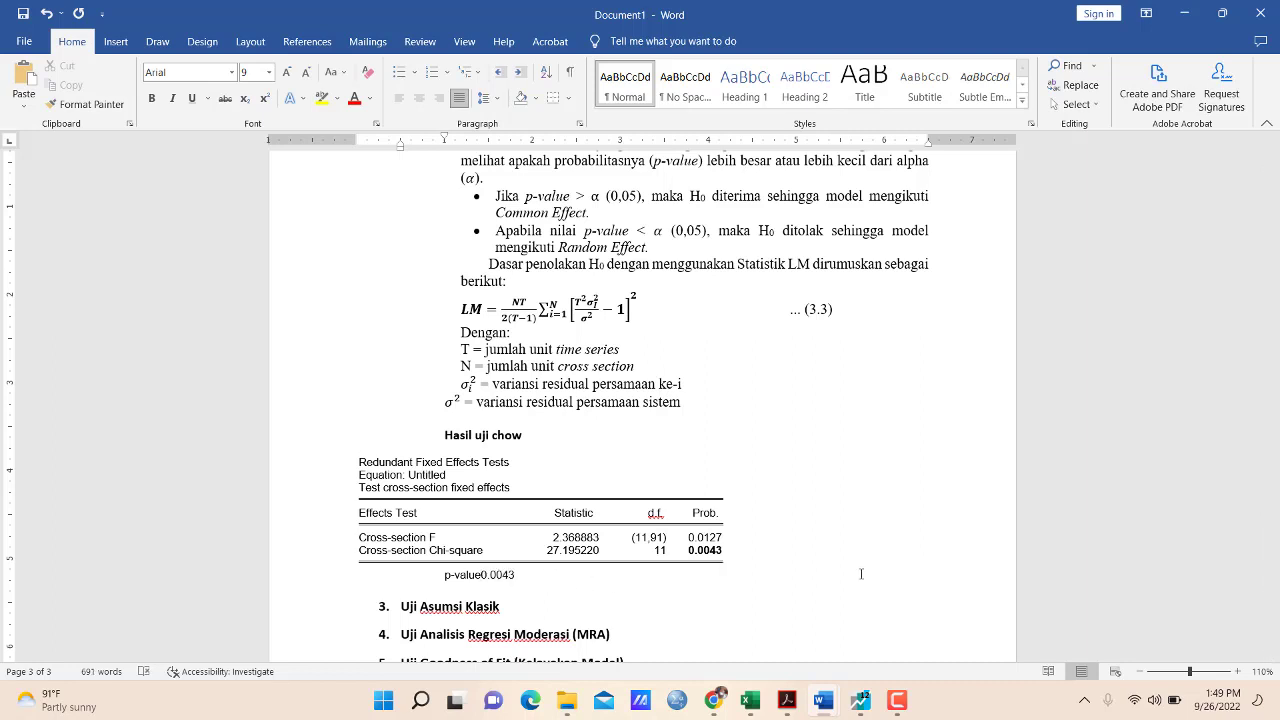
pyautogui.press('Tab')
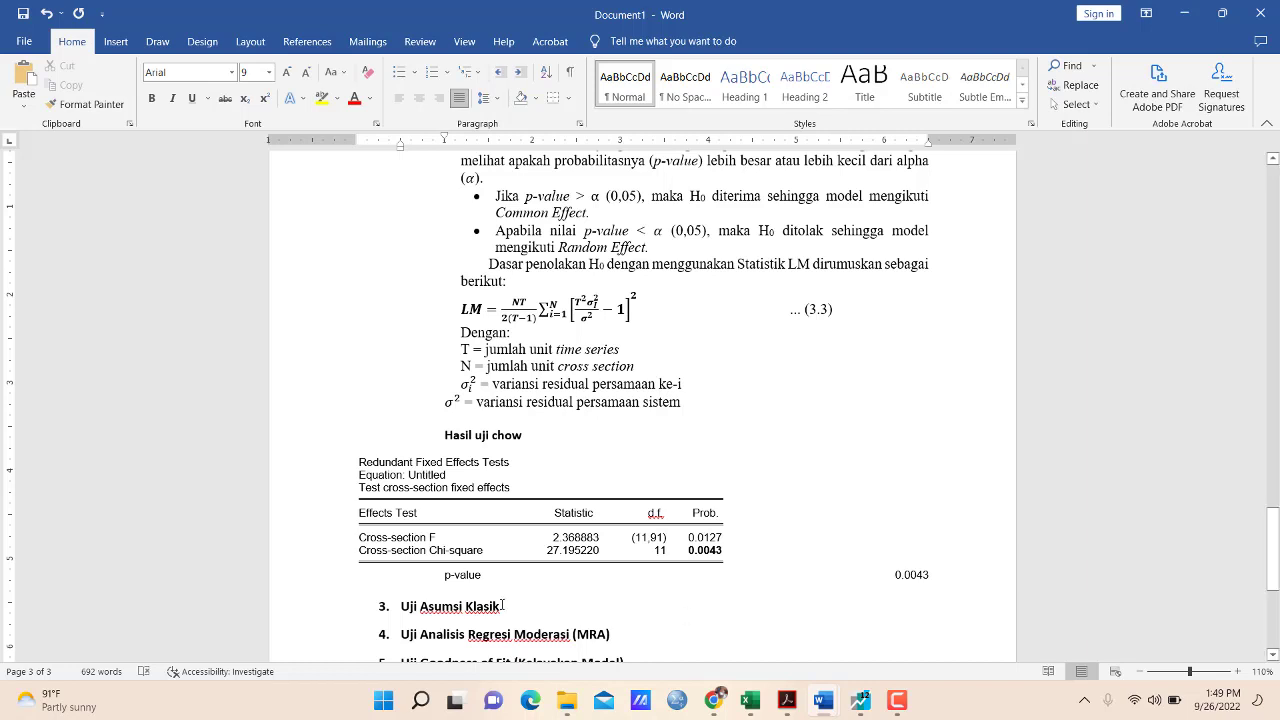
# Insert a blank line under the Chow test table and replace the p-value line with "Ha"
pyautogui.press('Return')
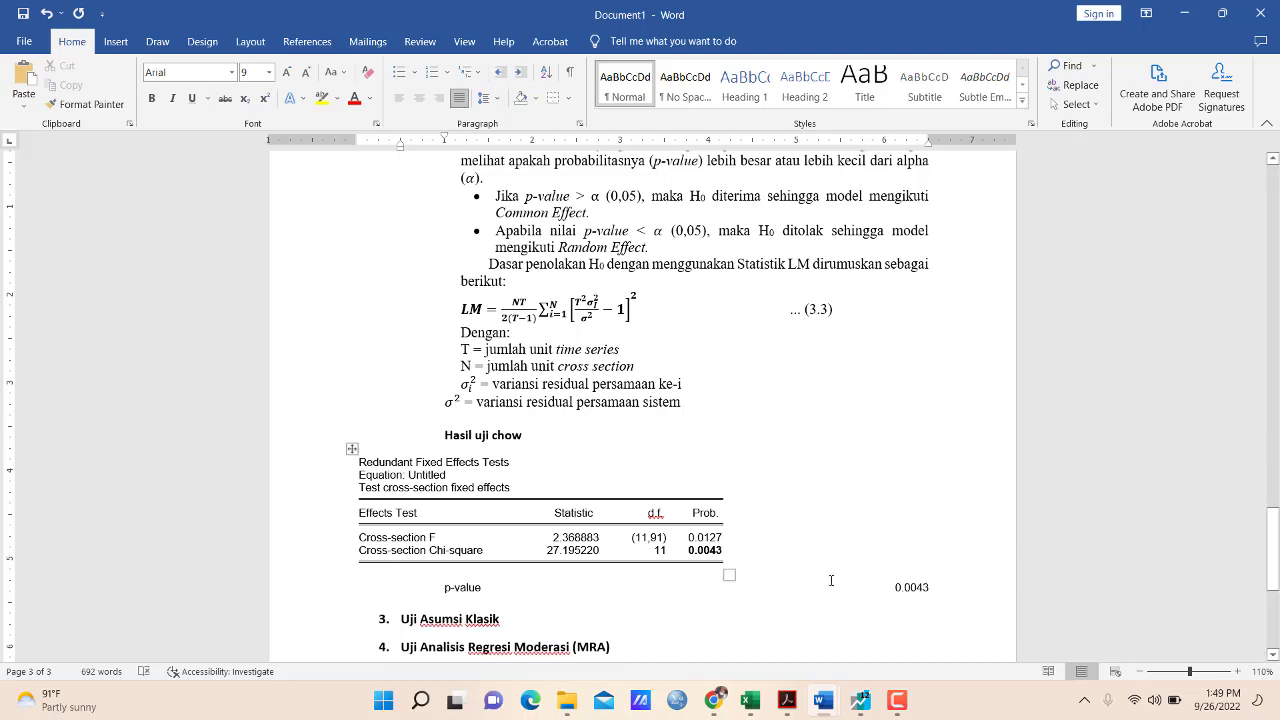
pyautogui.press('BackSpace')
pyautogui.click(909, 590)
pyautogui.press('BackSpace')
pyautogui.moveTo(516, 587); pyautogui.dragTo(443, 587)
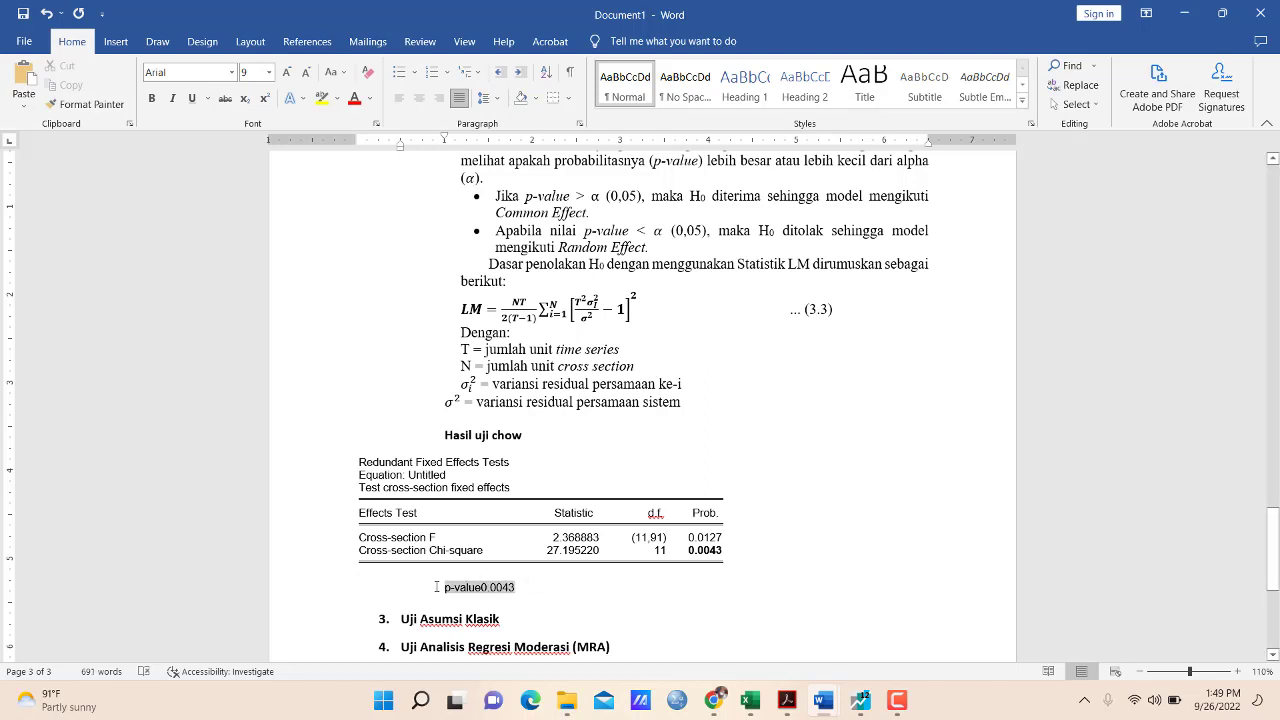
pyautogui.press('BackSpace')
pyautogui.write('h')
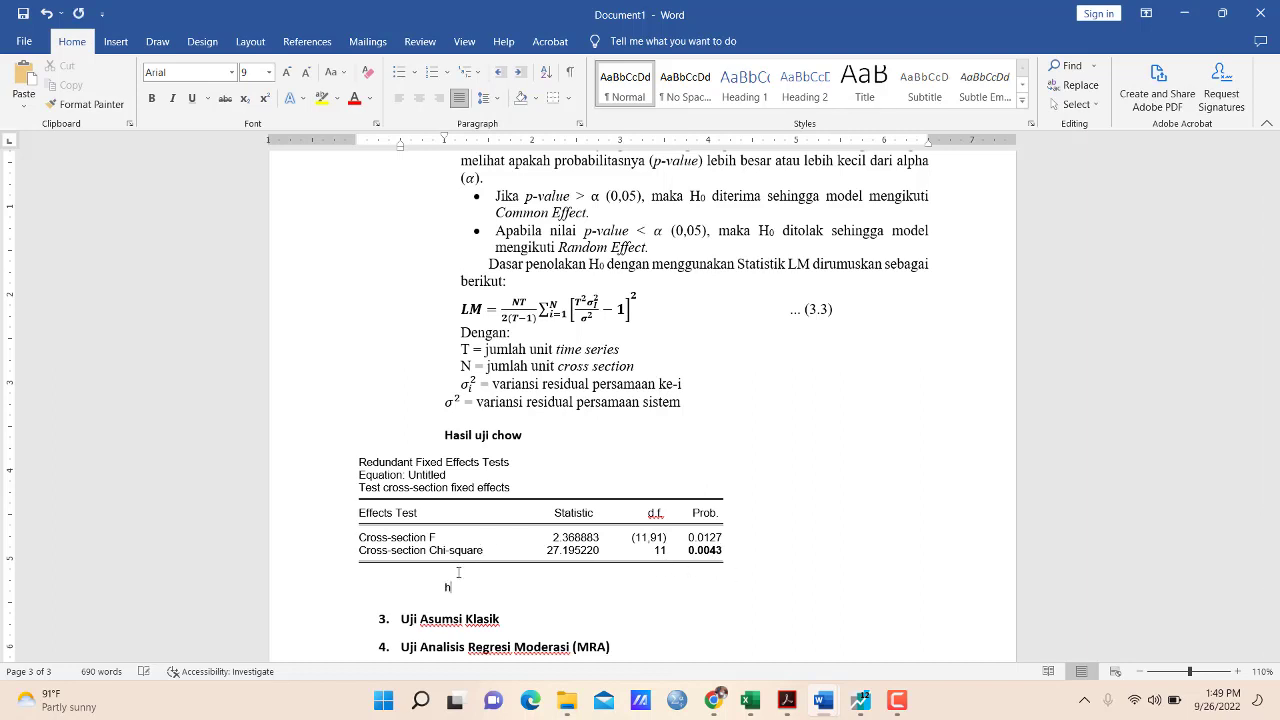
pyautogui.press('BackSpace')
pyautogui.write('Ha')
# Move the pasted Chow test table to the right so it lines up under the "Hasil uji chow" heading
pyautogui.moveTo(352, 452)
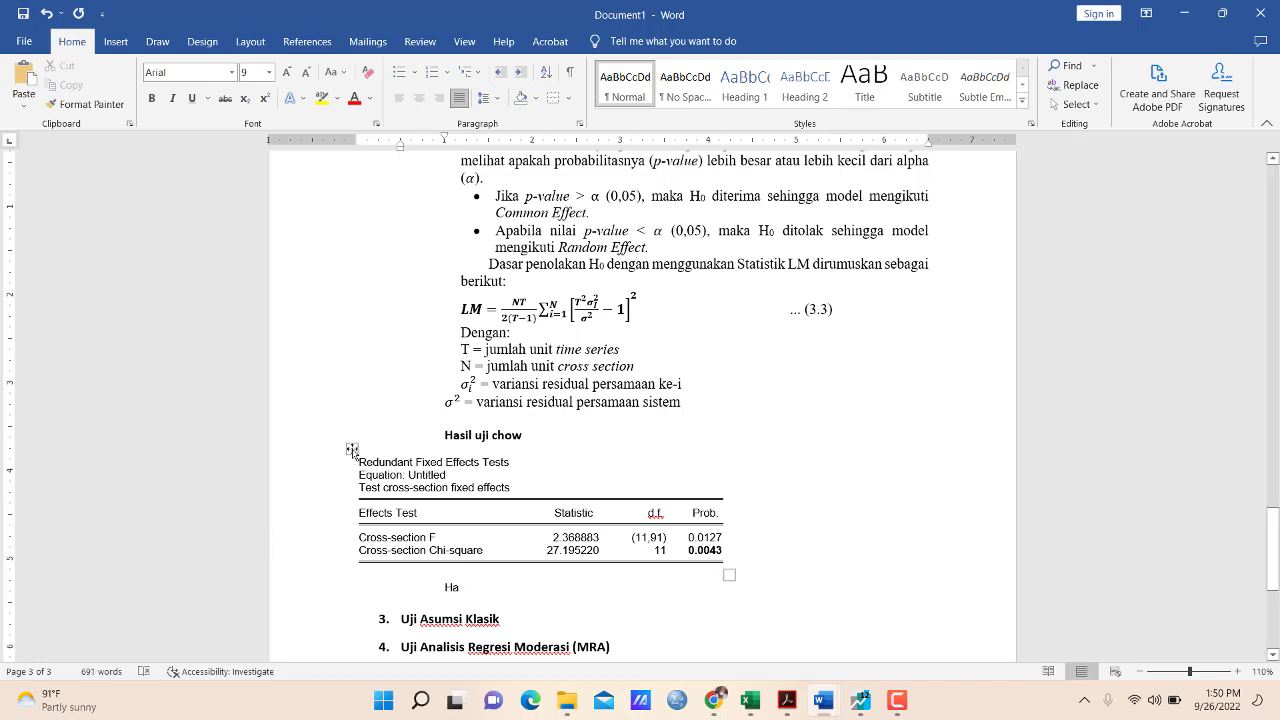
pyautogui.moveTo(352, 452); pyautogui.dragTo(430, 452)
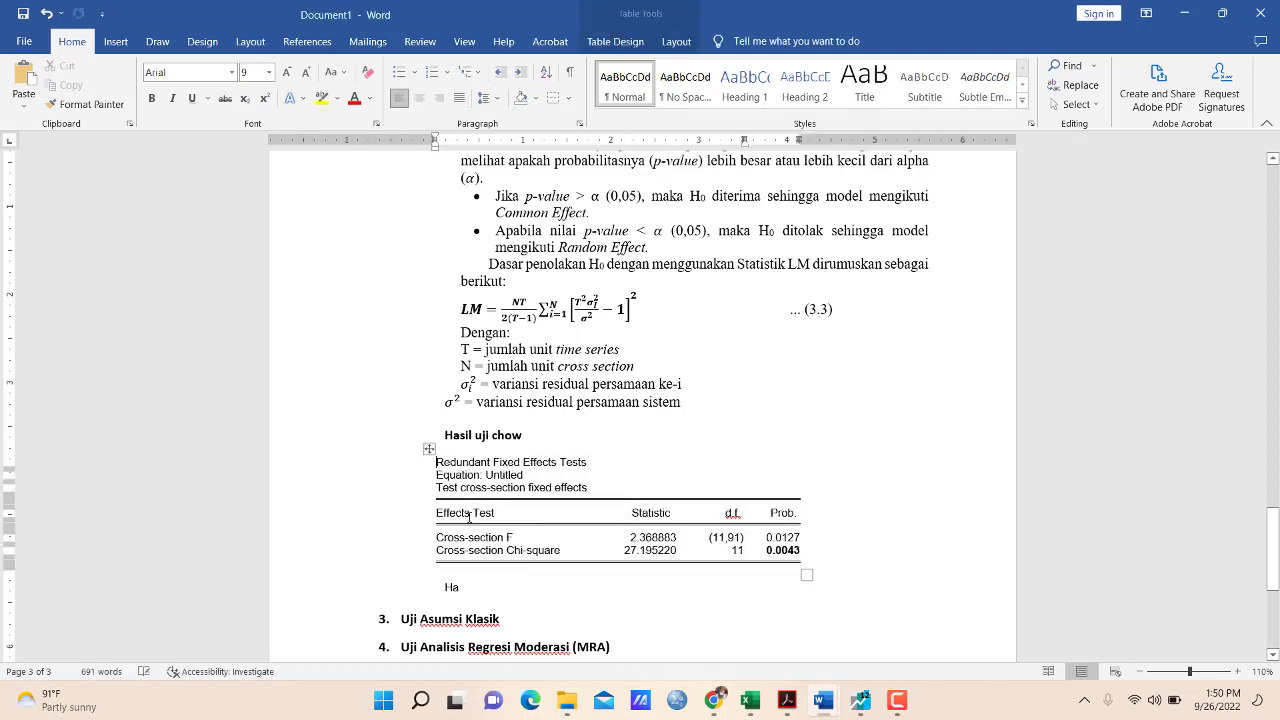
# Extend the Ha line to read "Ha→Model Fixed Effect" and left-align the paragraph
pyautogui.click(465, 587)
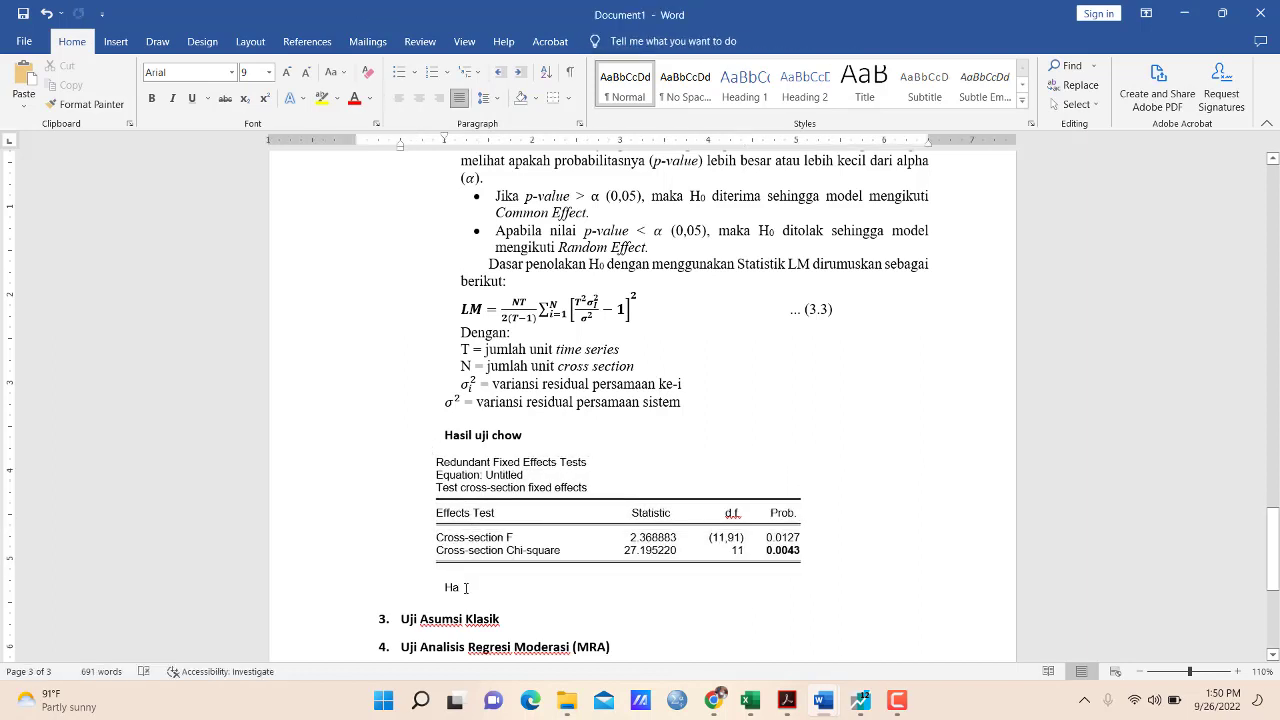
pyautogui.write('-')
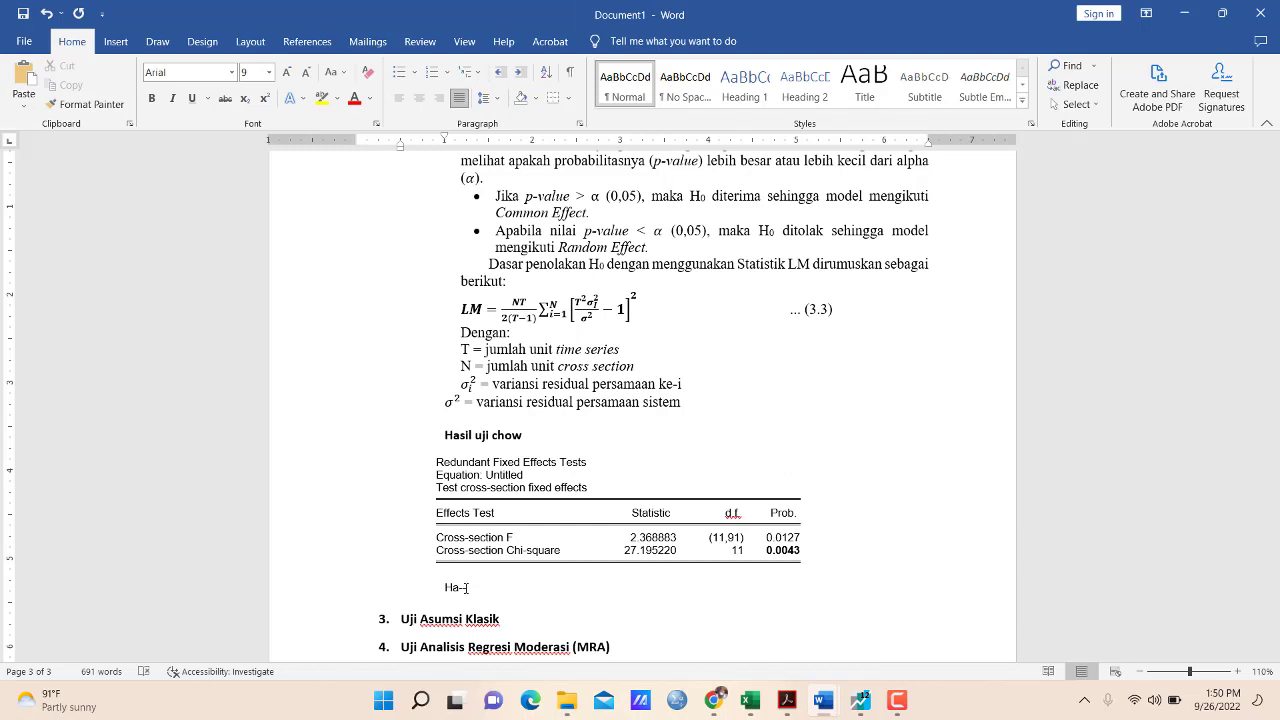
pyautogui.write('>')
pyautogui.write('M')
pyautogui.write('odel')
pyautogui.press('Tab')
pyautogui.write('Fixed')
pyautogui.press('Tab')
pyautogui.write('Effect')
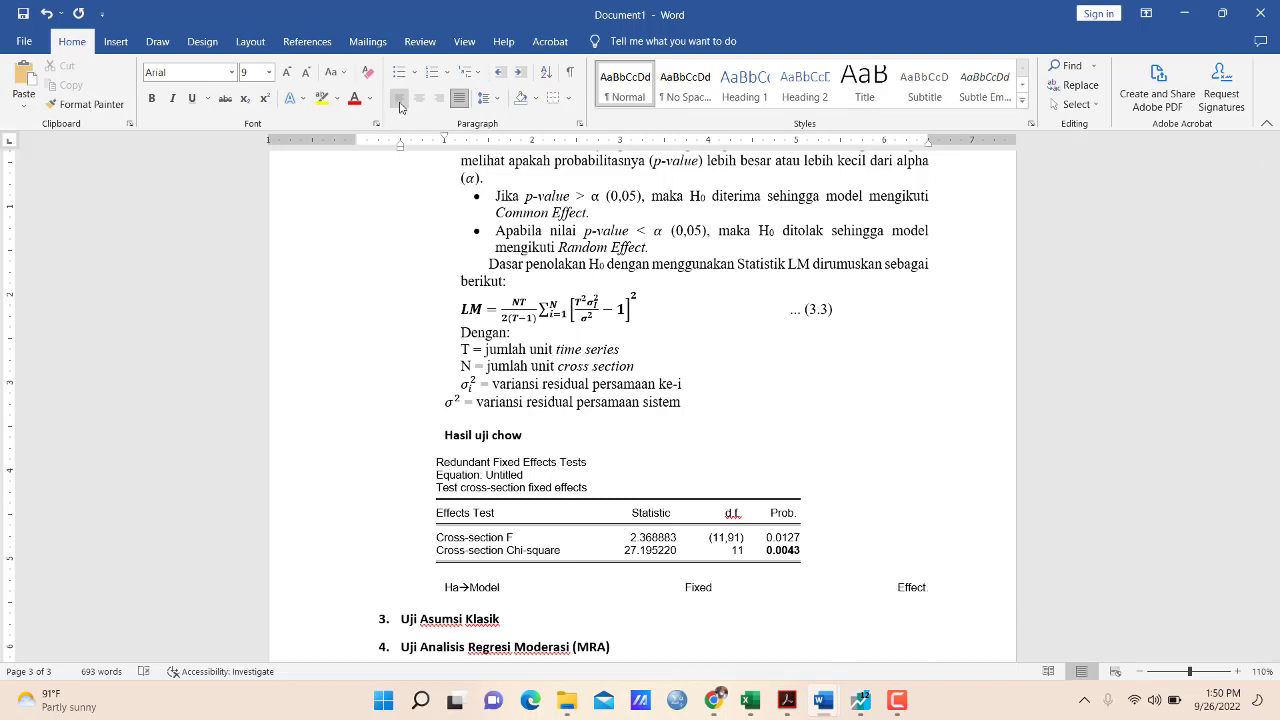
pyautogui.click(400, 102)
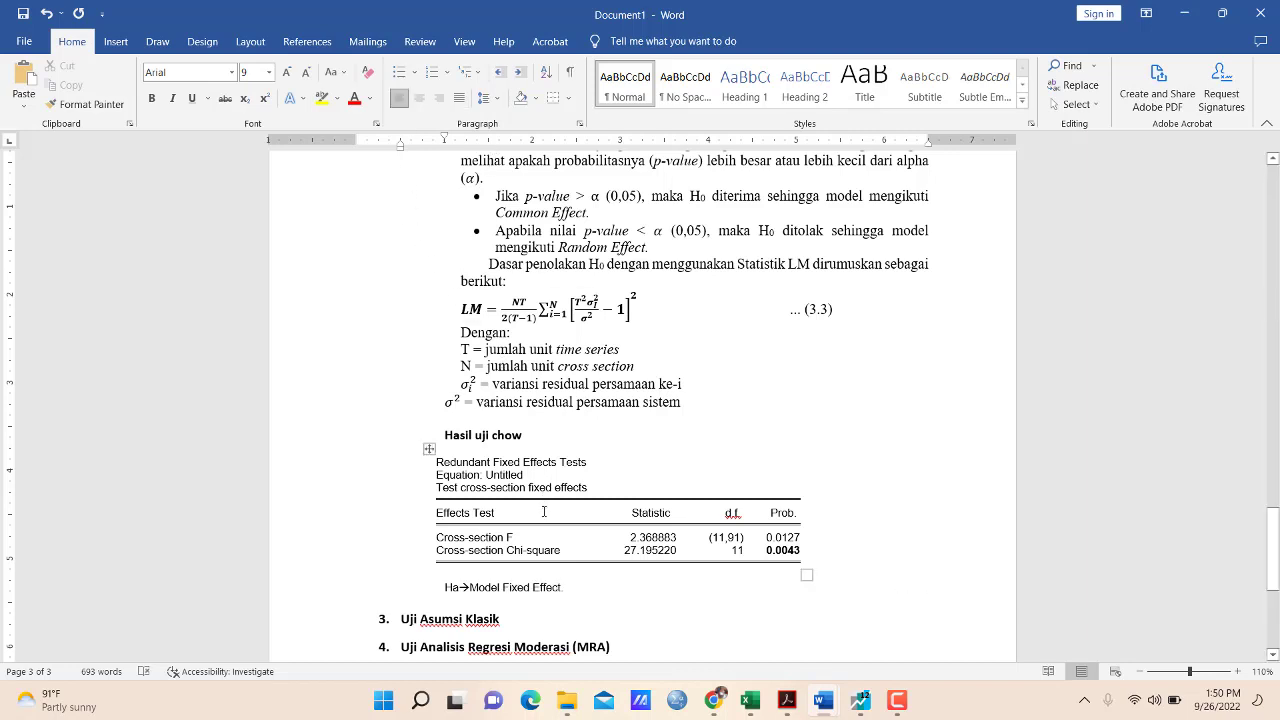
# Add the line "Hasil Uji Hausman" below the Model Fixed Effect conclusion and make it bold
pyautogui.tripleClick(575, 585)
pyautogui.press('Return')
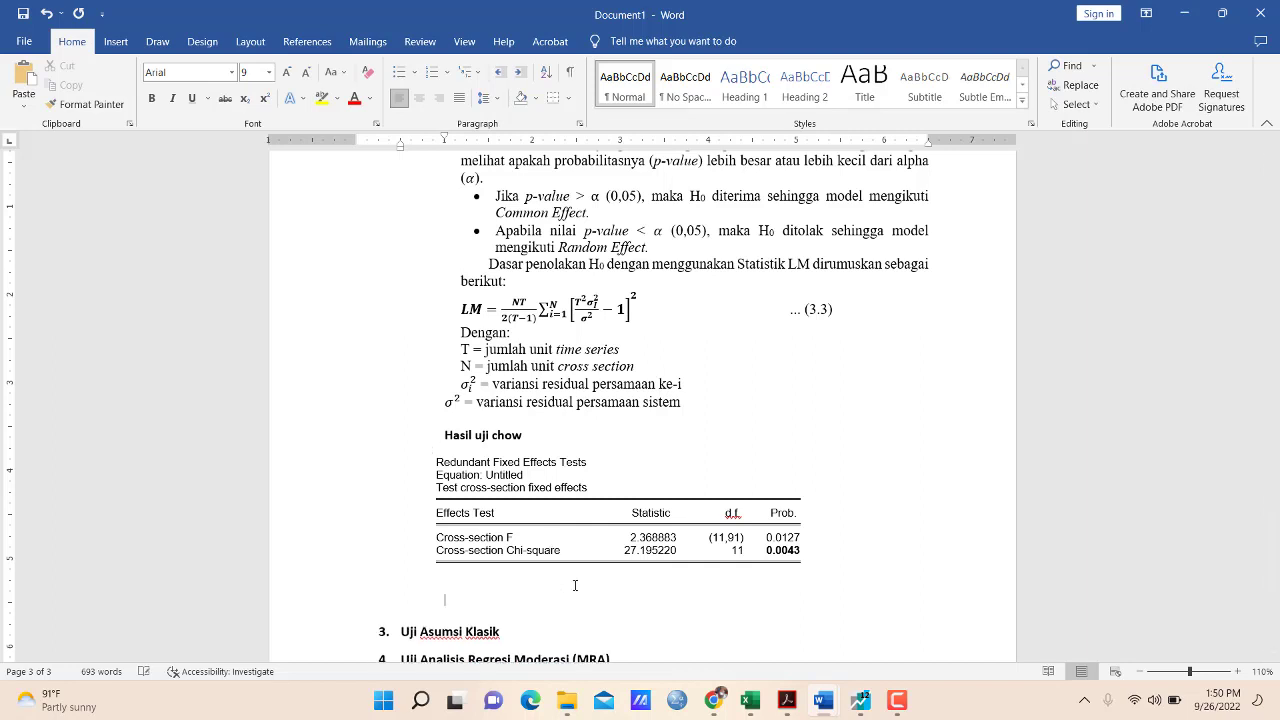
pyautogui.hotkey('ctrl', 'z')
pyautogui.write('Hasil')
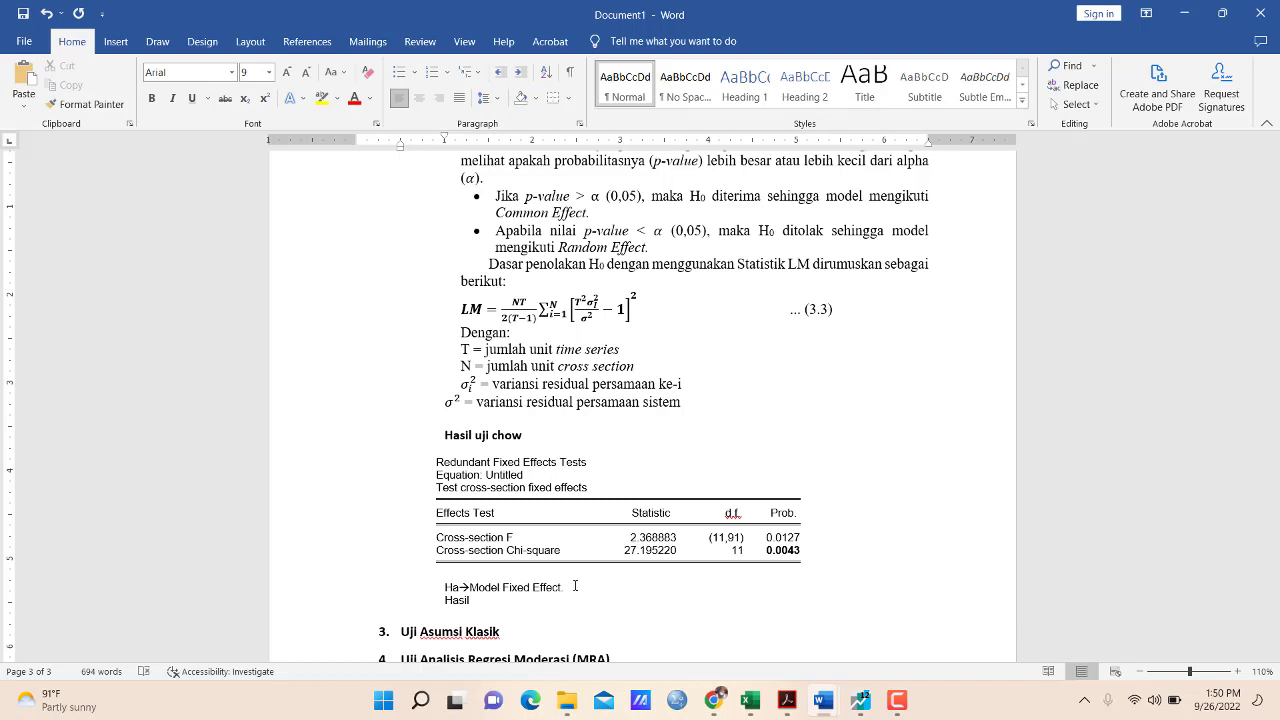
pyautogui.write(' Hausman')
pyautogui.click(473, 600)
pyautogui.write('Uji')
pyautogui.moveTo(544, 600); pyautogui.dragTo(439, 600)
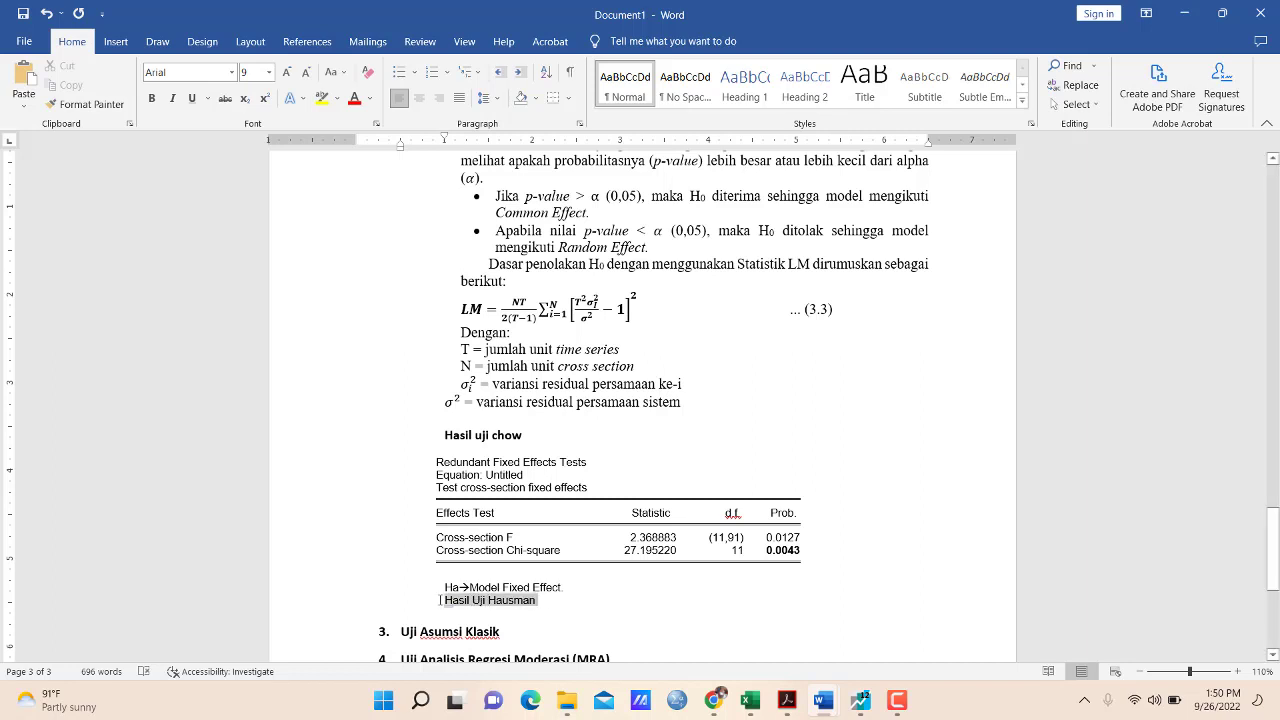
pyautogui.hotkey('ctrl', 'b')
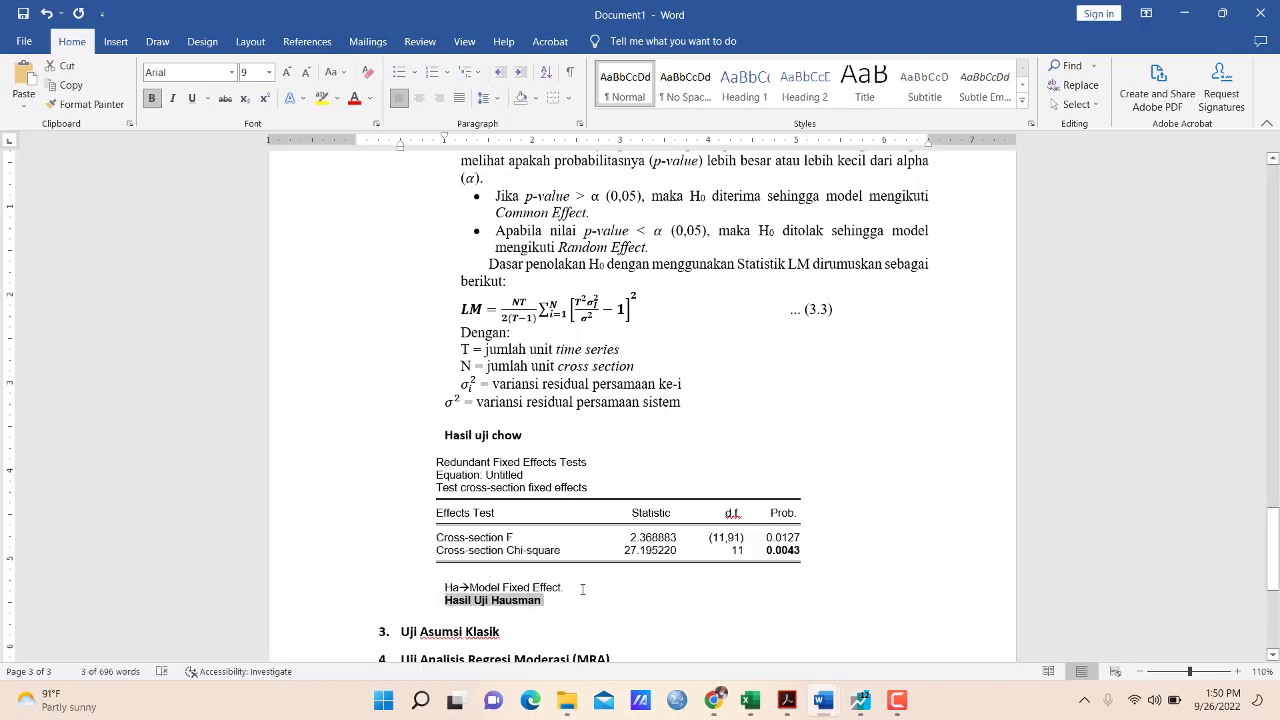
# Insert a blank line between the Model Fixed Effect conclusion and the "Hasil Uji Hausman" heading
pyautogui.click(578, 587)
pyautogui.press('Return')
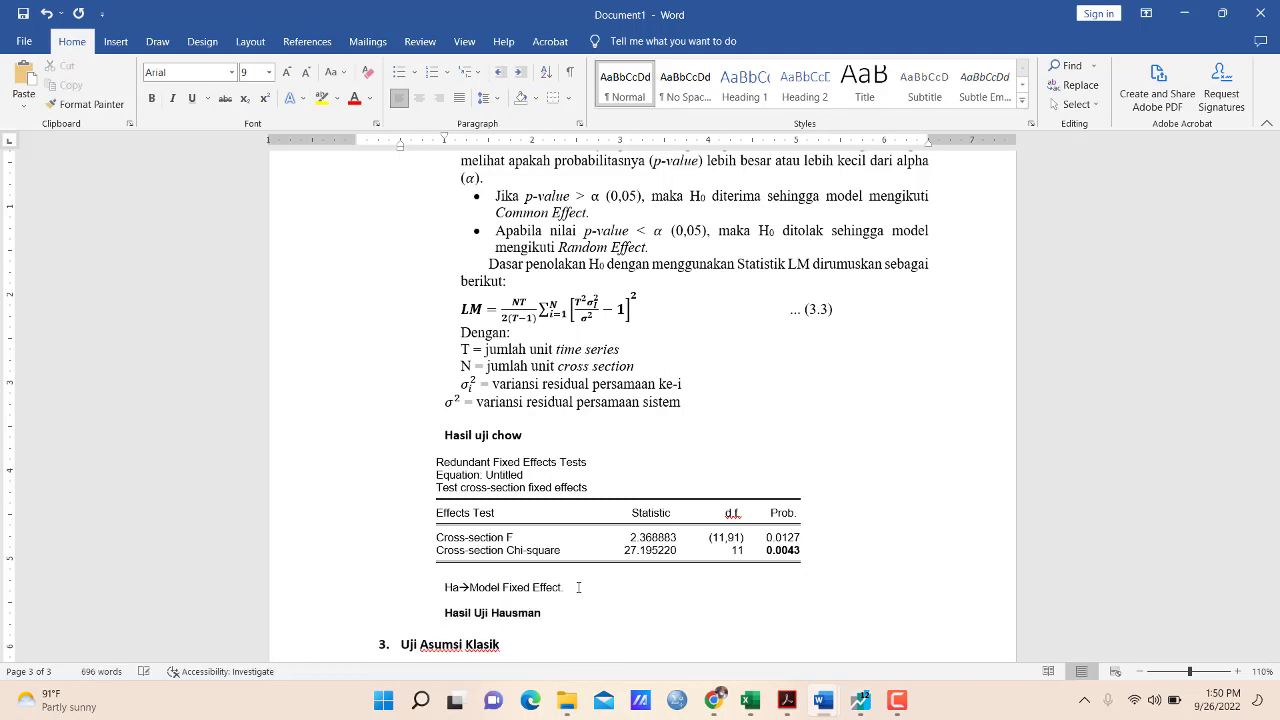
pyautogui.press('Down')
pyautogui.press('Down')
# Switch to EViews, close the Chow test table and re-estimate the equation with the cross-section effects set to Random
pyautogui.moveTo(861, 700)
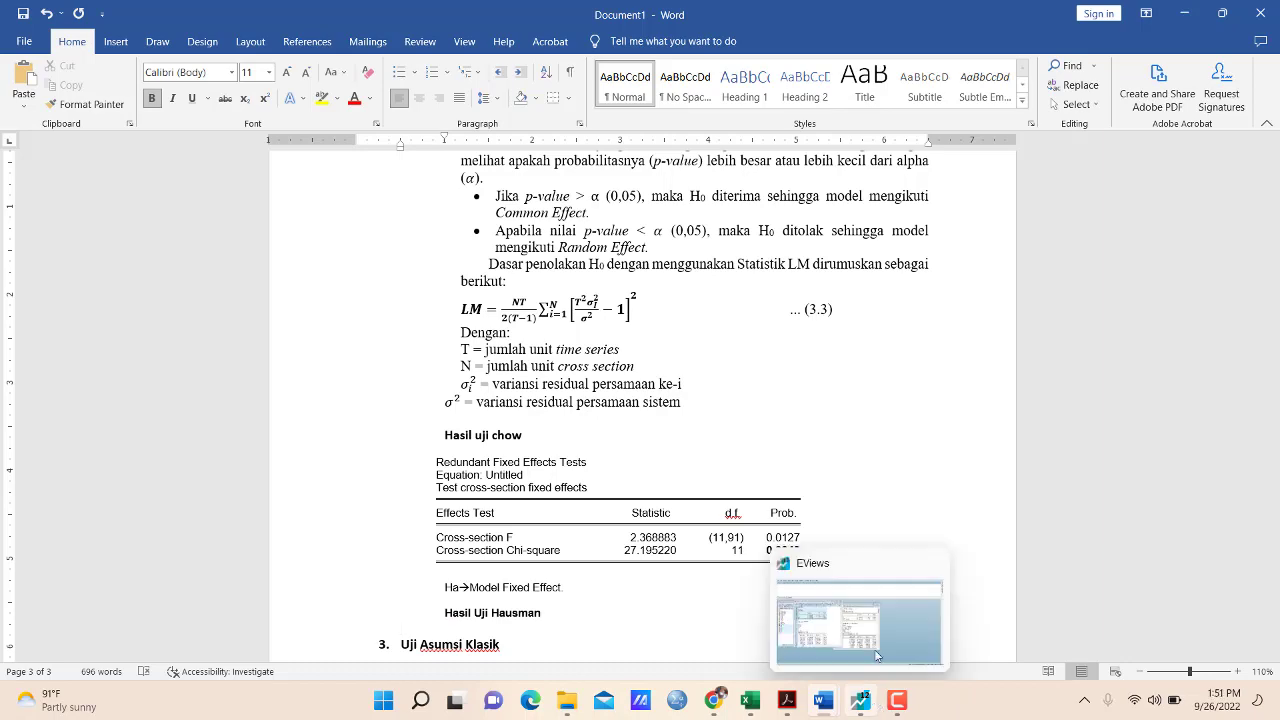
pyautogui.click(877, 655)
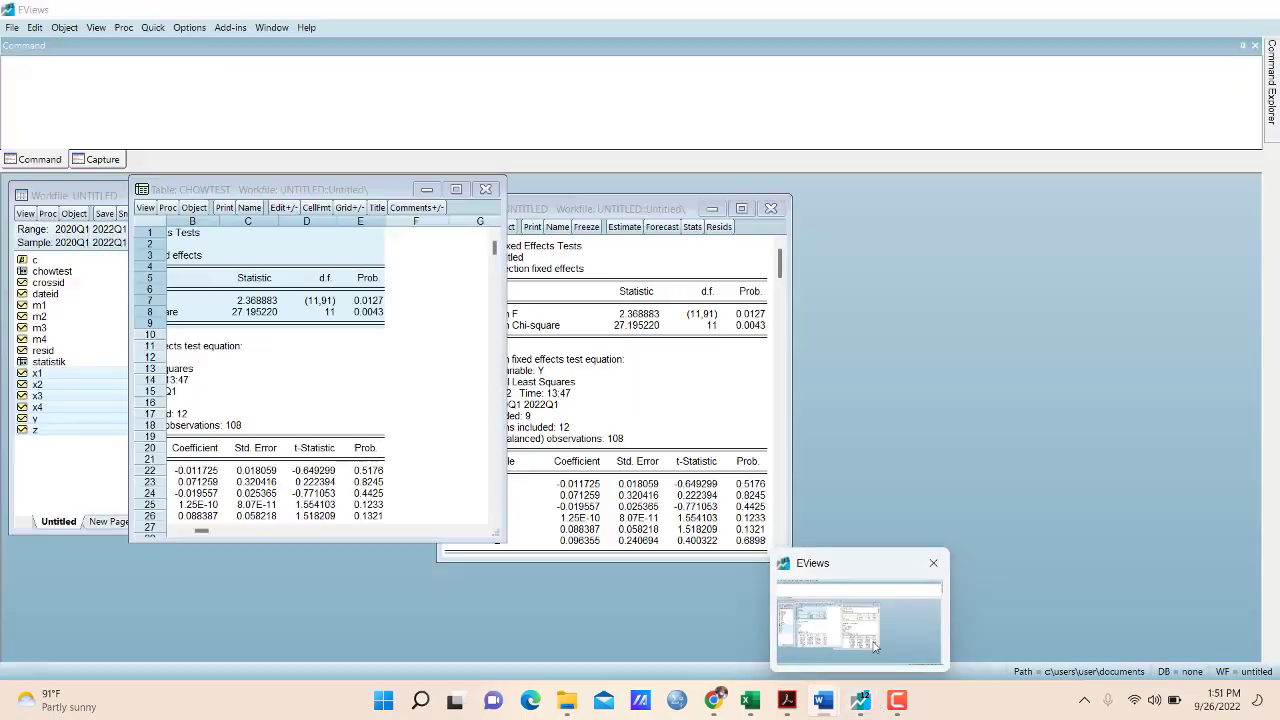
pyautogui.click(486, 190)
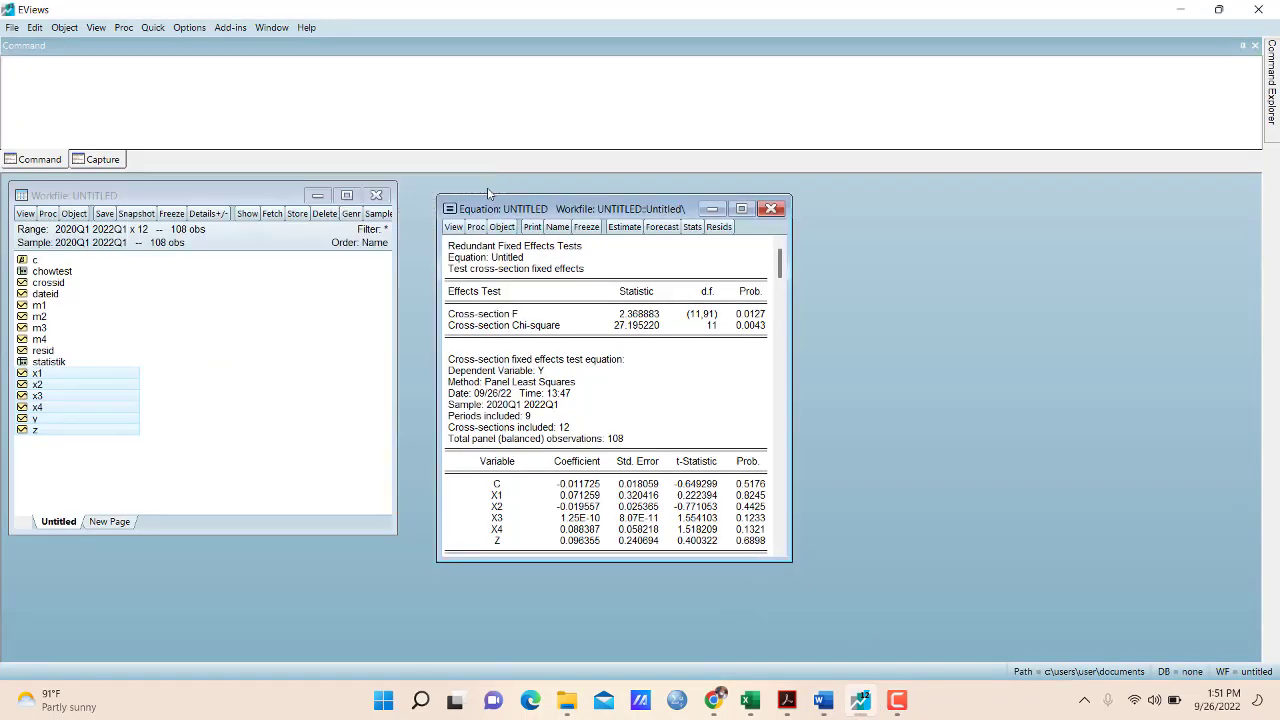
pyautogui.click(626, 228)
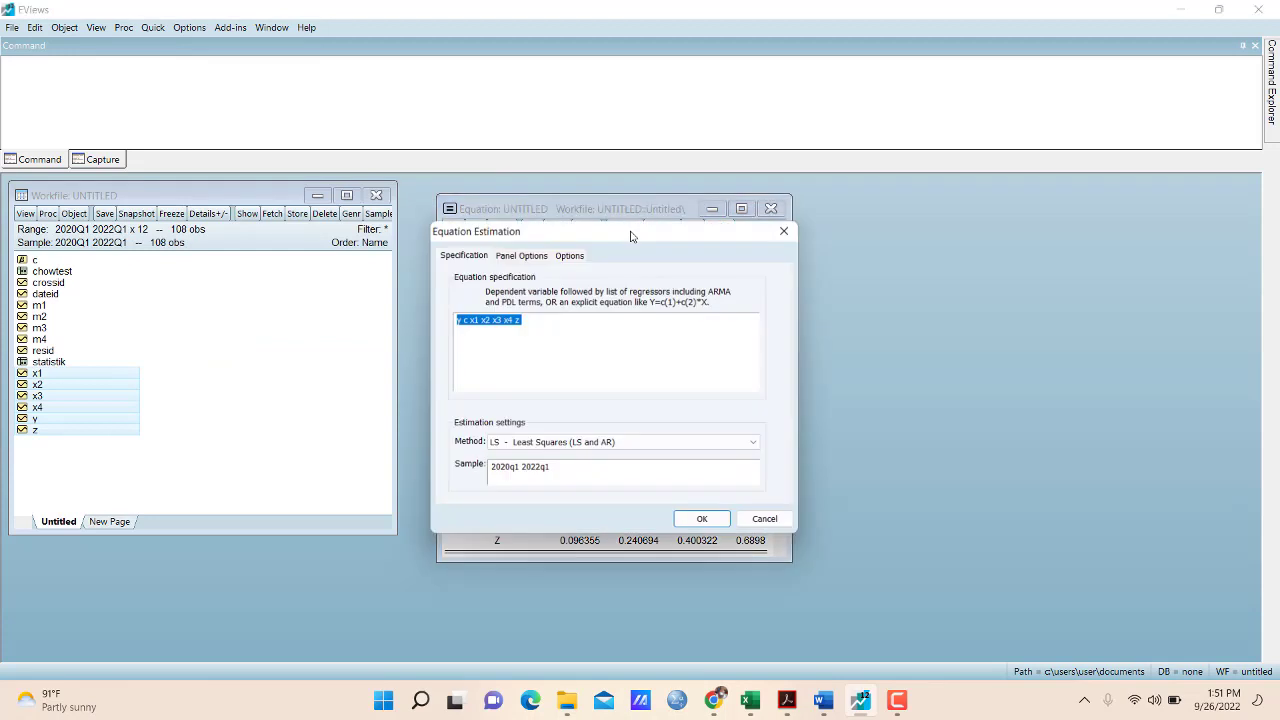
pyautogui.click(538, 257)
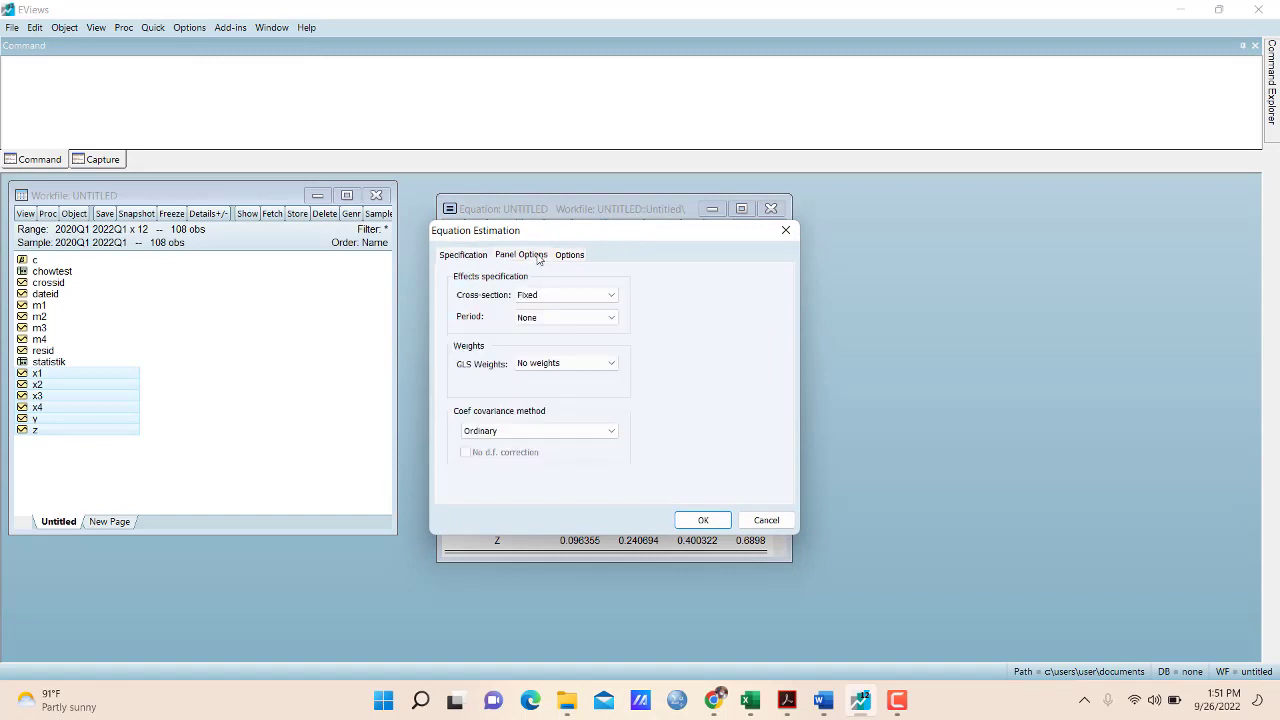
pyautogui.click(610, 295)
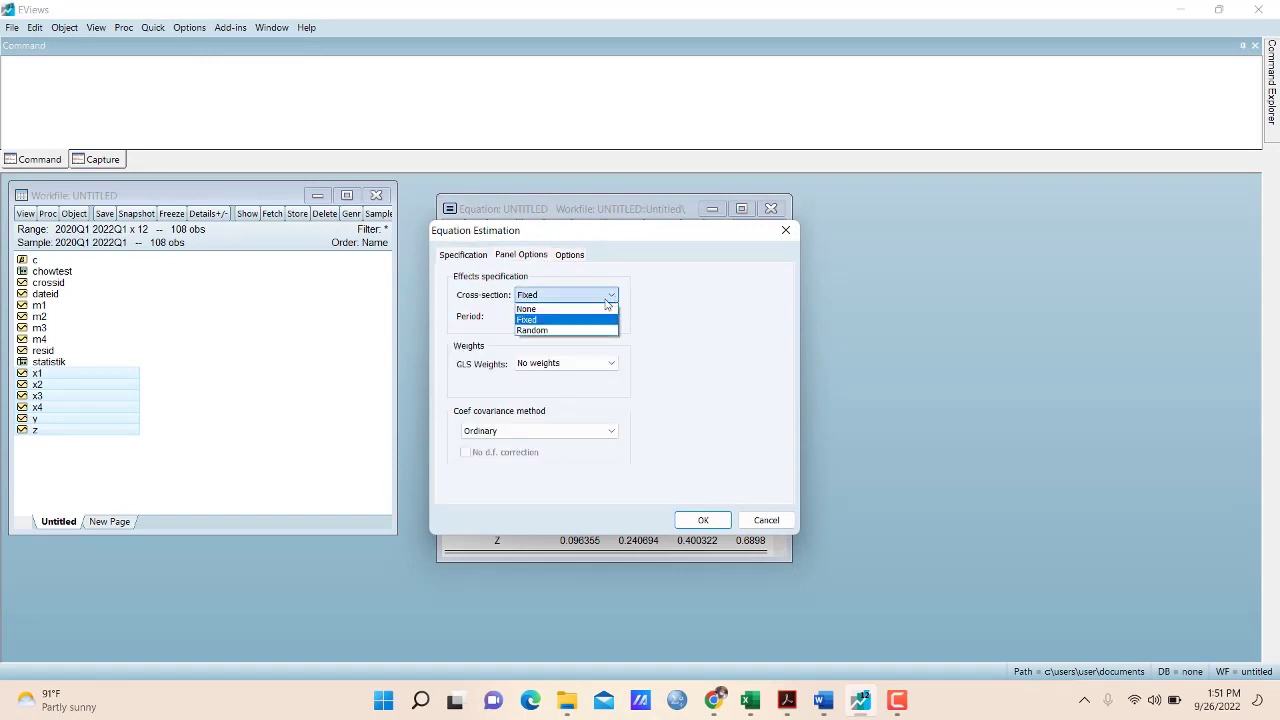
pyautogui.click(563, 331)
pyautogui.press('Return')
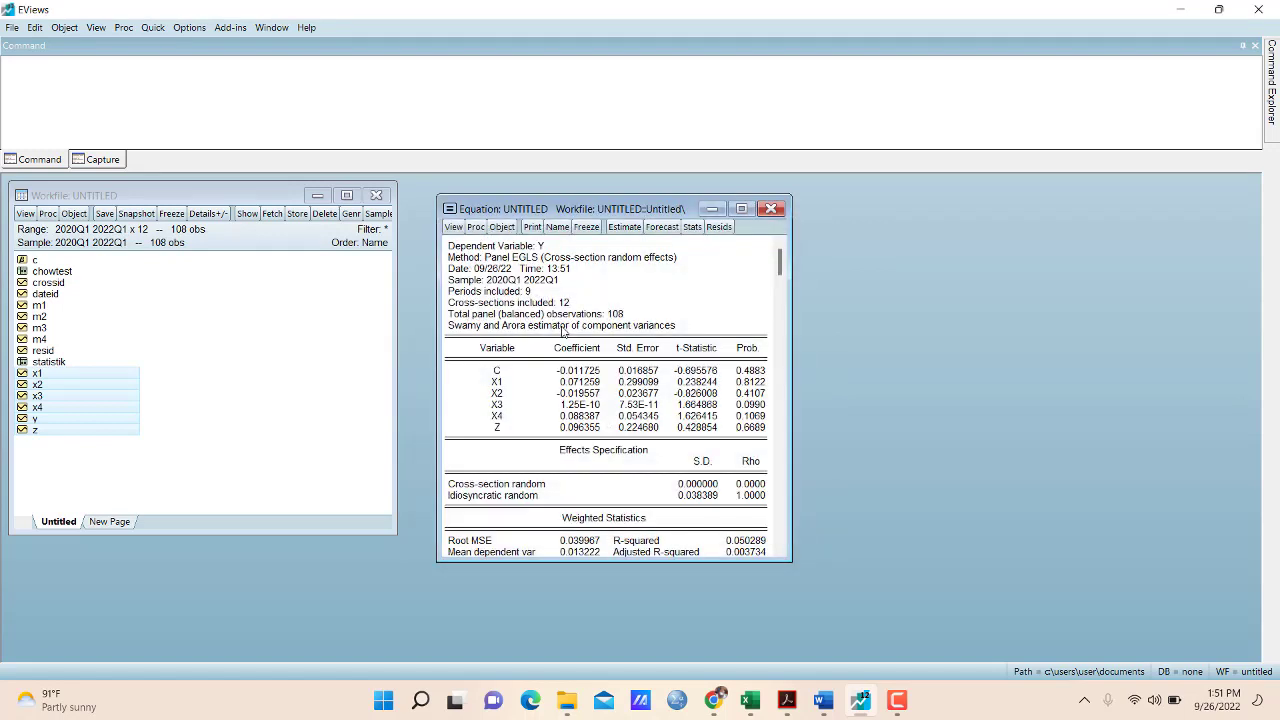
# Run the Correlated Random Effects - Hausman Test on the random effects equation
pyautogui.click(453, 227)
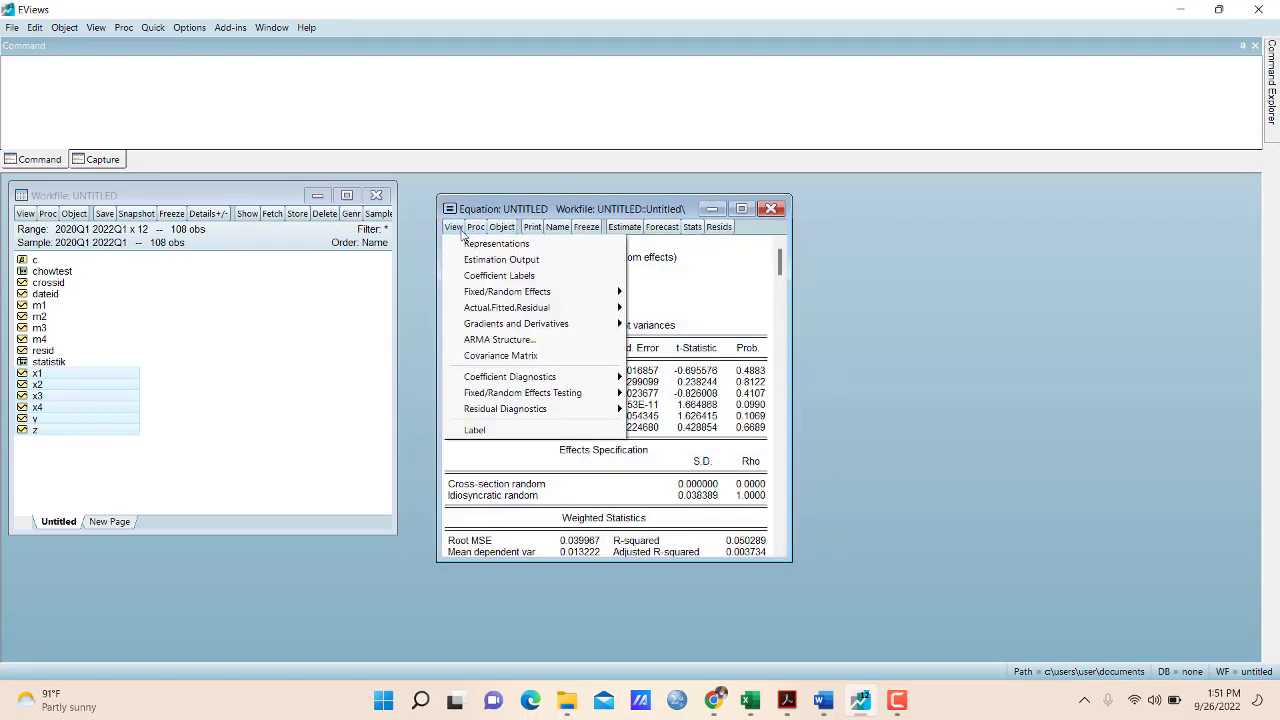
pyautogui.moveTo(570, 398)
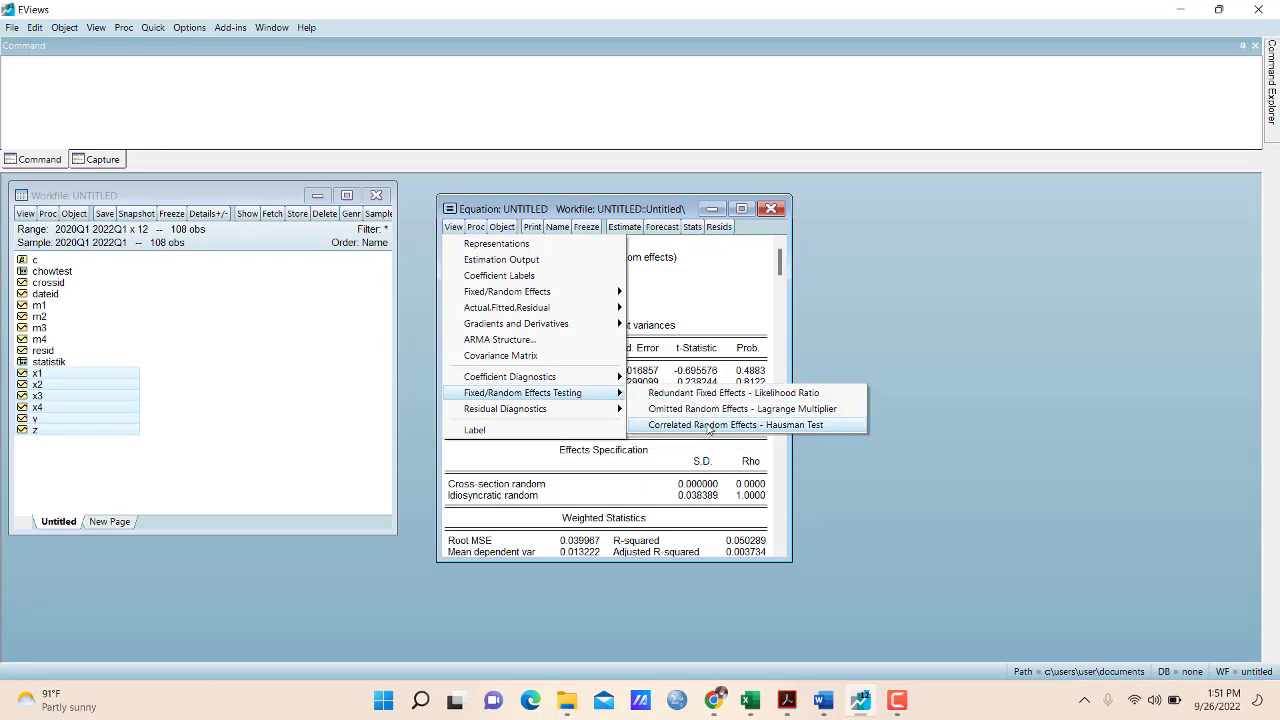
pyautogui.click(793, 426)
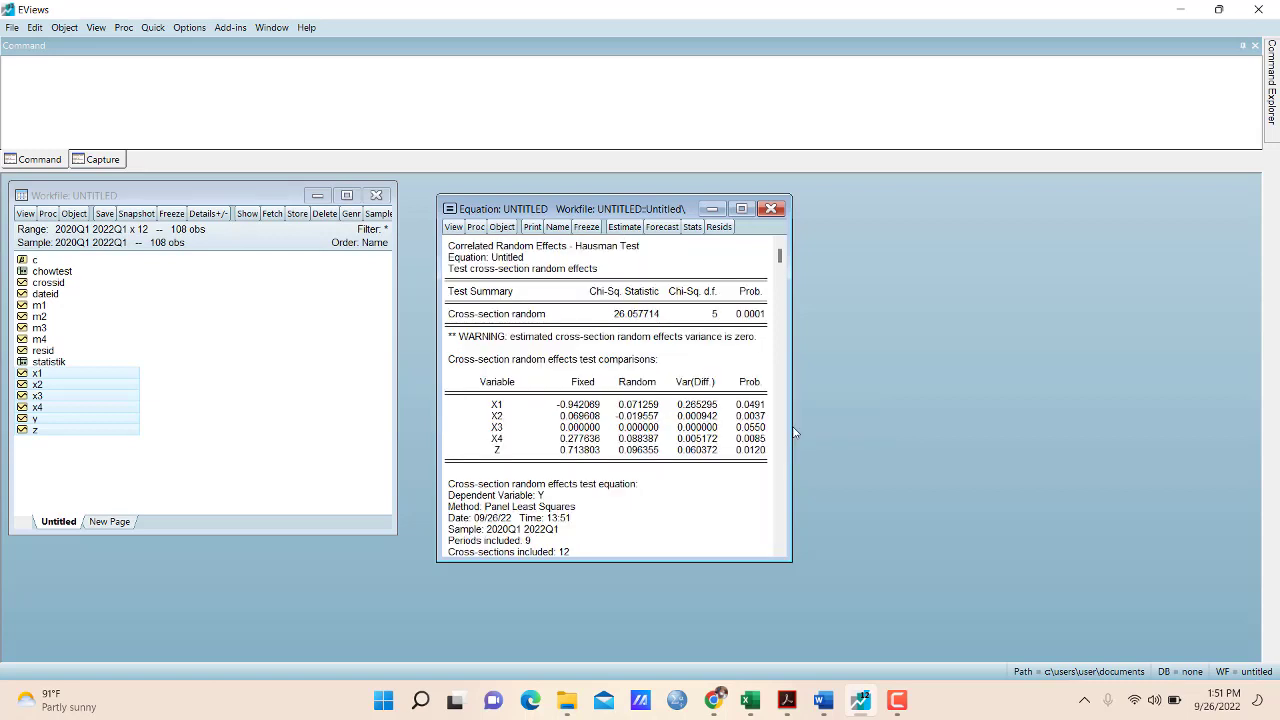
# Freeze the Hausman test output as a table and name it hausmantest
pyautogui.click(587, 227)
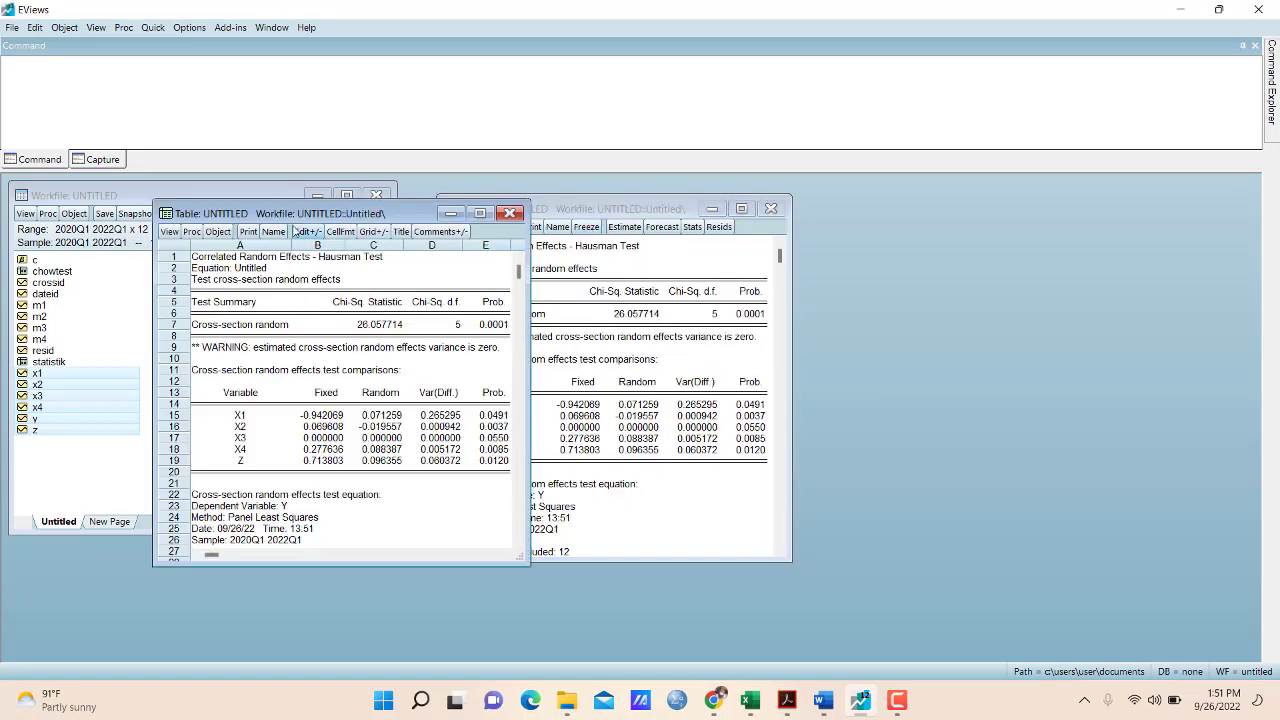
pyautogui.click(274, 231)
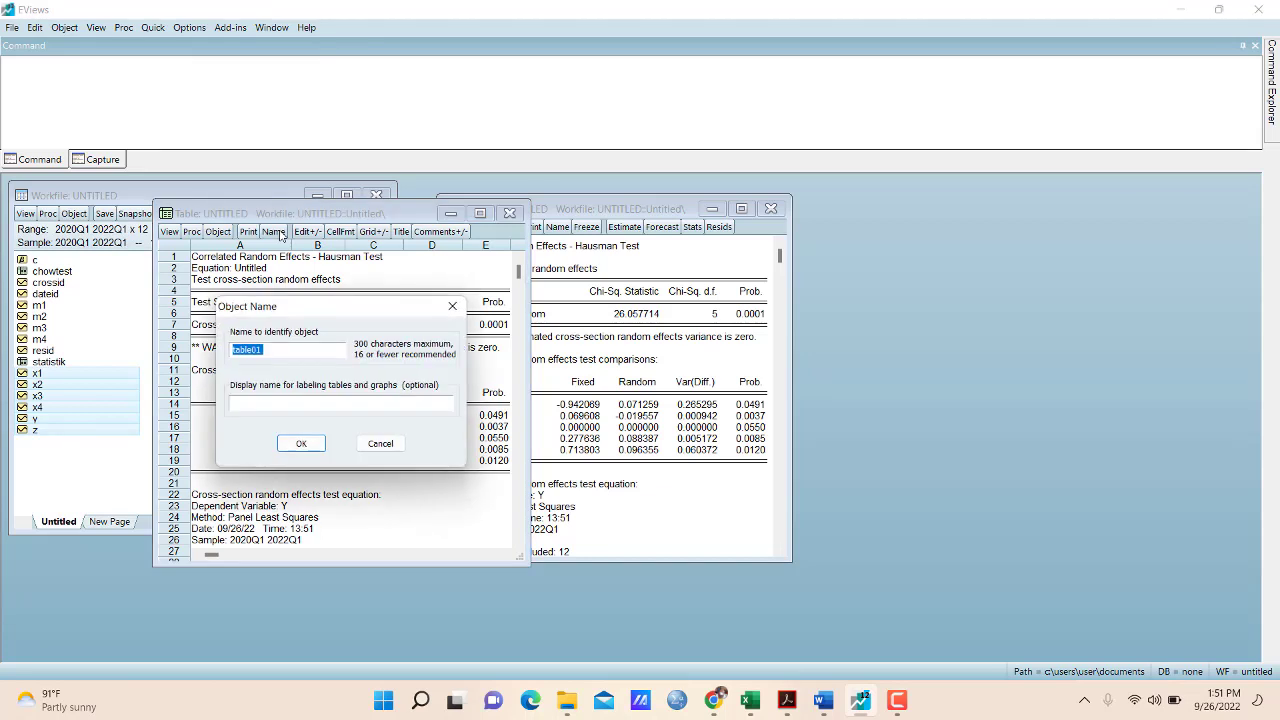
pyautogui.write('hausmantest')
pyautogui.press('Return')
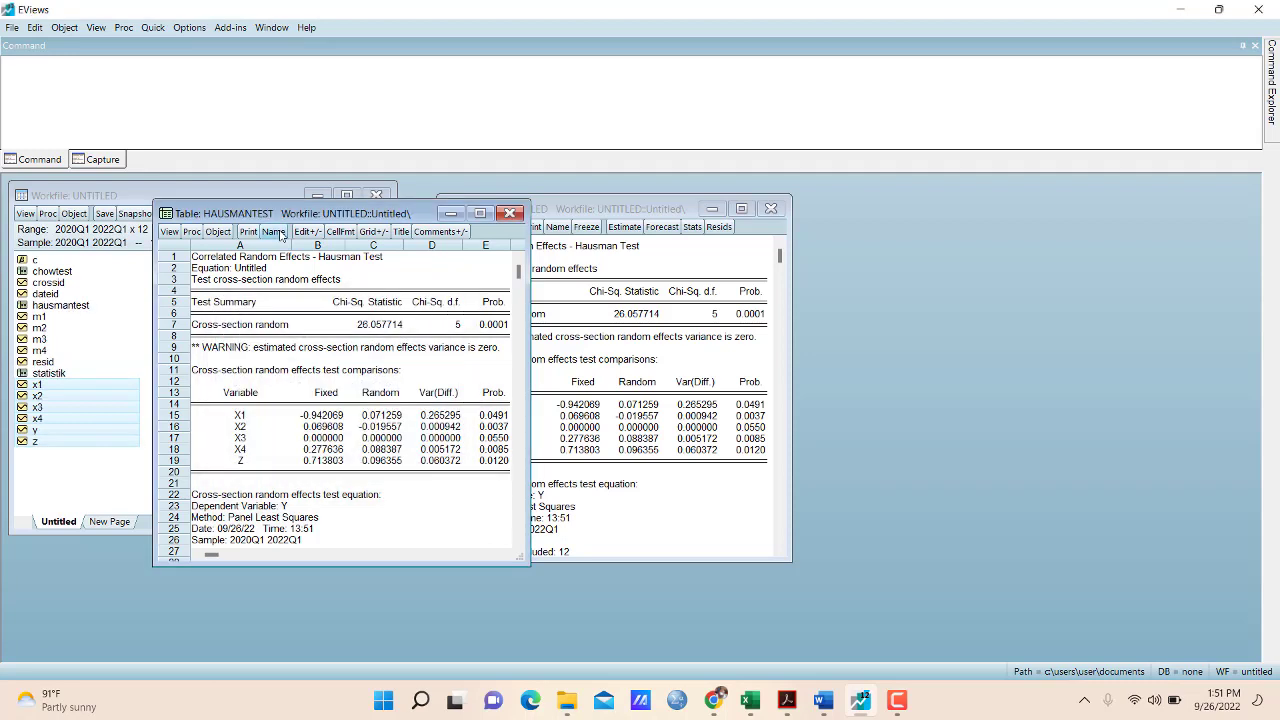
# Copy rows 1 to 8 of columns A to E from the hausmantest table, with numbers as displayed
pyautogui.click(204, 258)
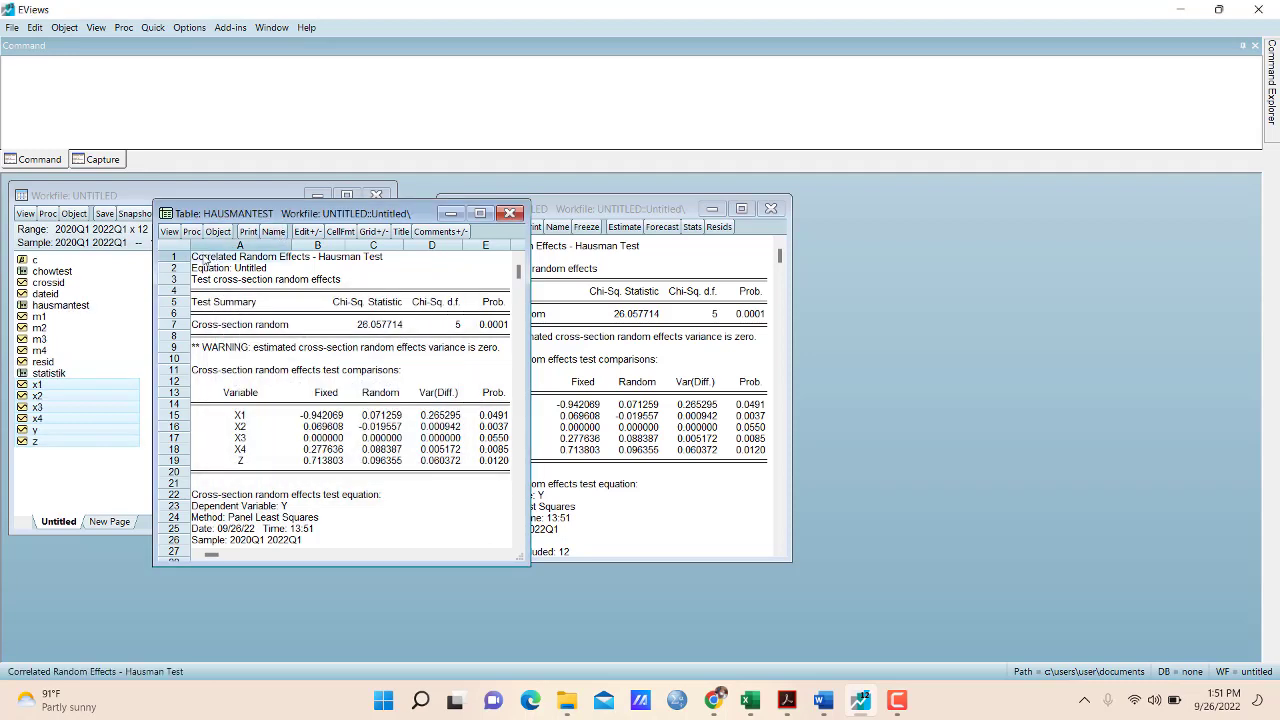
pyautogui.hotkey('shift', 'Down')
pyautogui.hotkey('shift', 'Down')
pyautogui.hotkey('shift', 'Down')
pyautogui.hotkey('shift', 'Down')
pyautogui.hotkey('shift', 'Down')
pyautogui.hotkey('shift', 'Down')
pyautogui.hotkey('shift', 'Down')
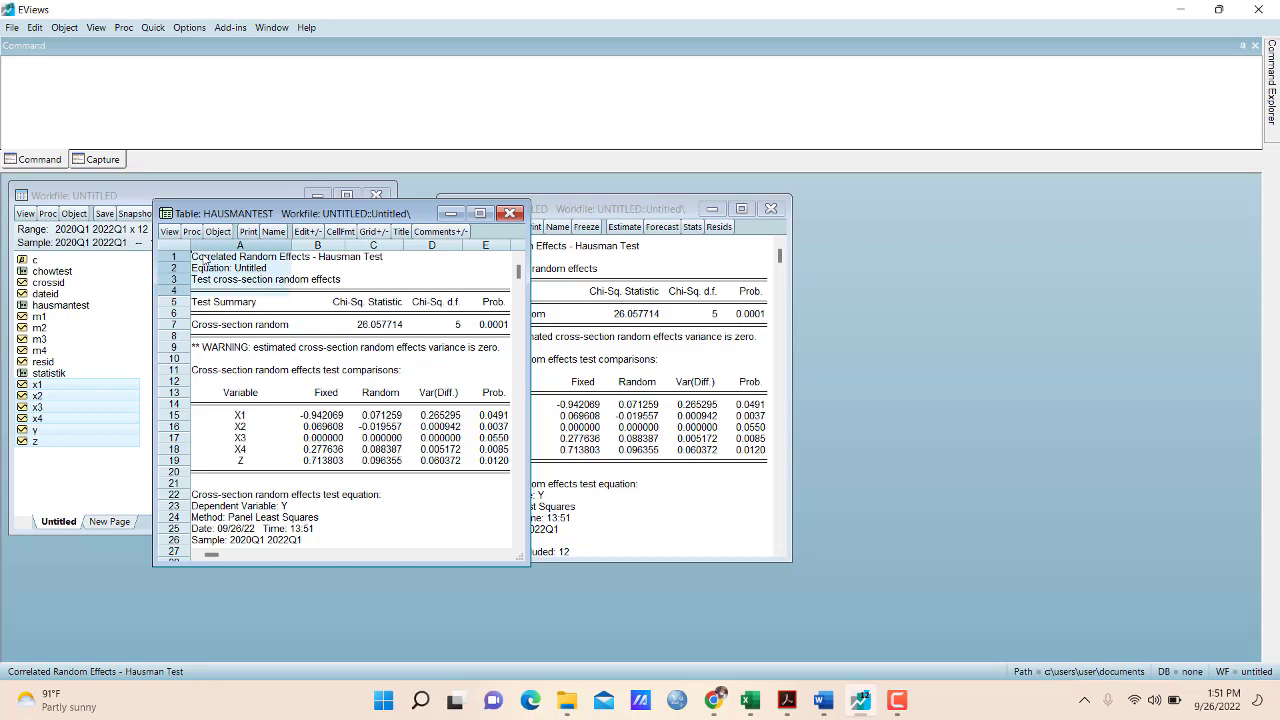
pyautogui.hotkey('shift', 'Right')
pyautogui.hotkey('shift', 'Right')
pyautogui.hotkey('shift', 'Right')
pyautogui.hotkey('shift', 'Right')
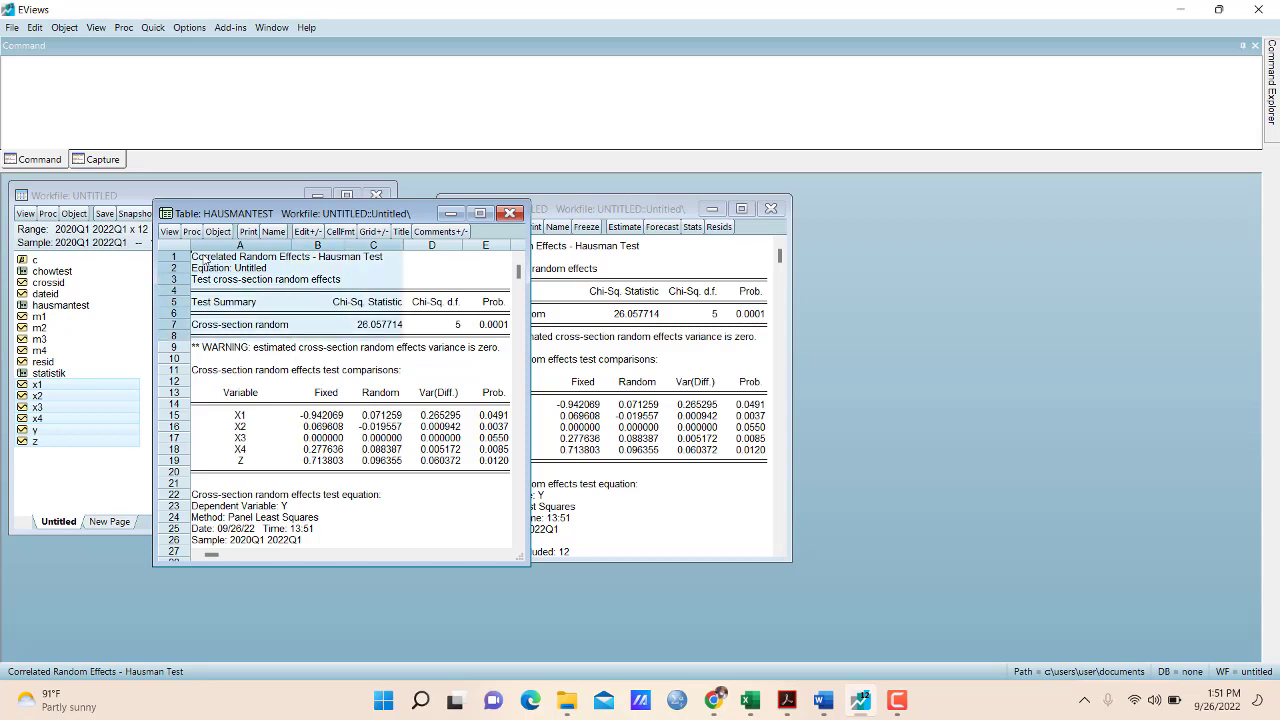
pyautogui.hotkey('shift', 'Right')
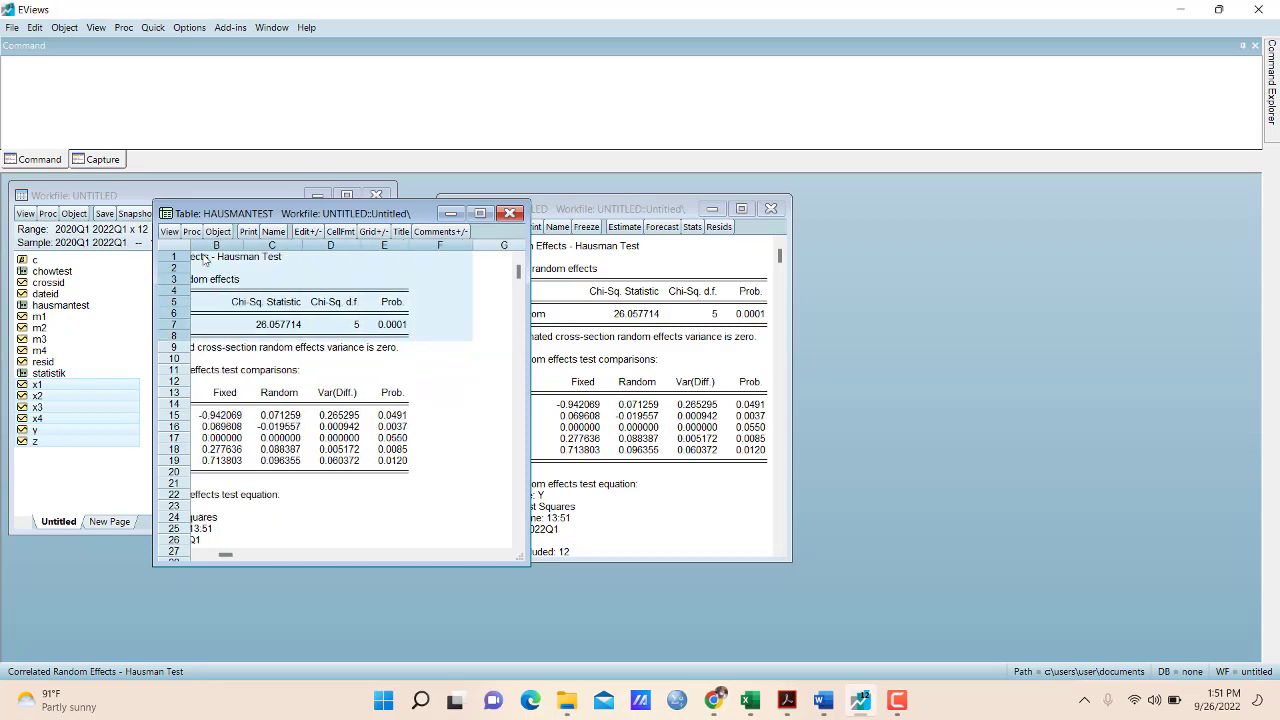
pyautogui.hotkey('shift', 'Left')
pyautogui.hotkey('ctrl', 'c')
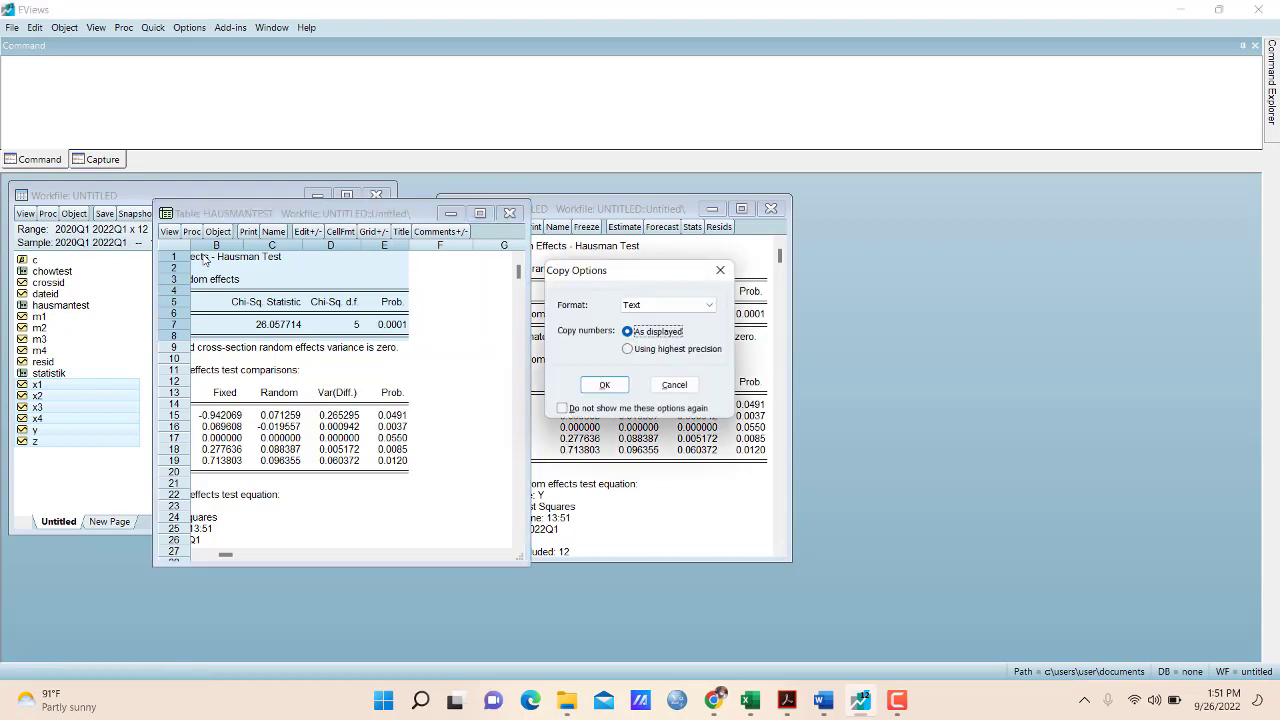
pyautogui.press('Return')
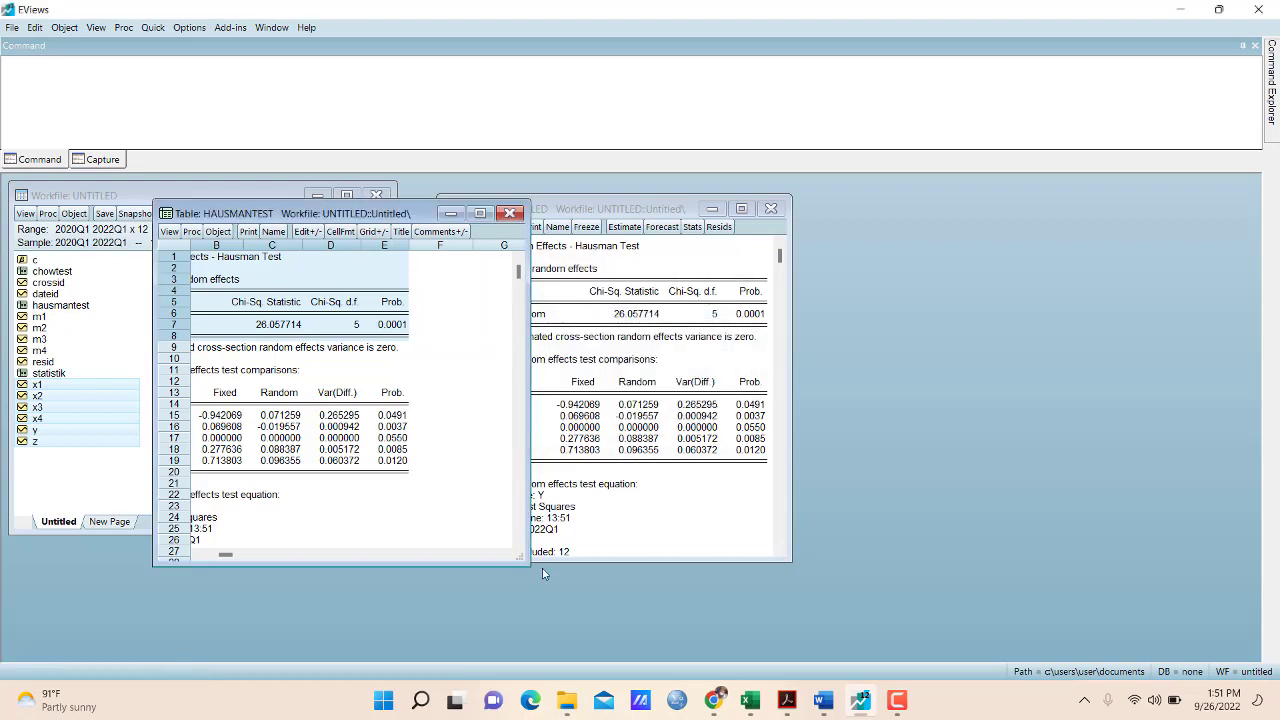
# Switch to Document1 in Word, paste the Hausman table under "Hasil Uji Hausman" and move it right to roughly align with the Chow table
pyautogui.moveTo(858, 700)
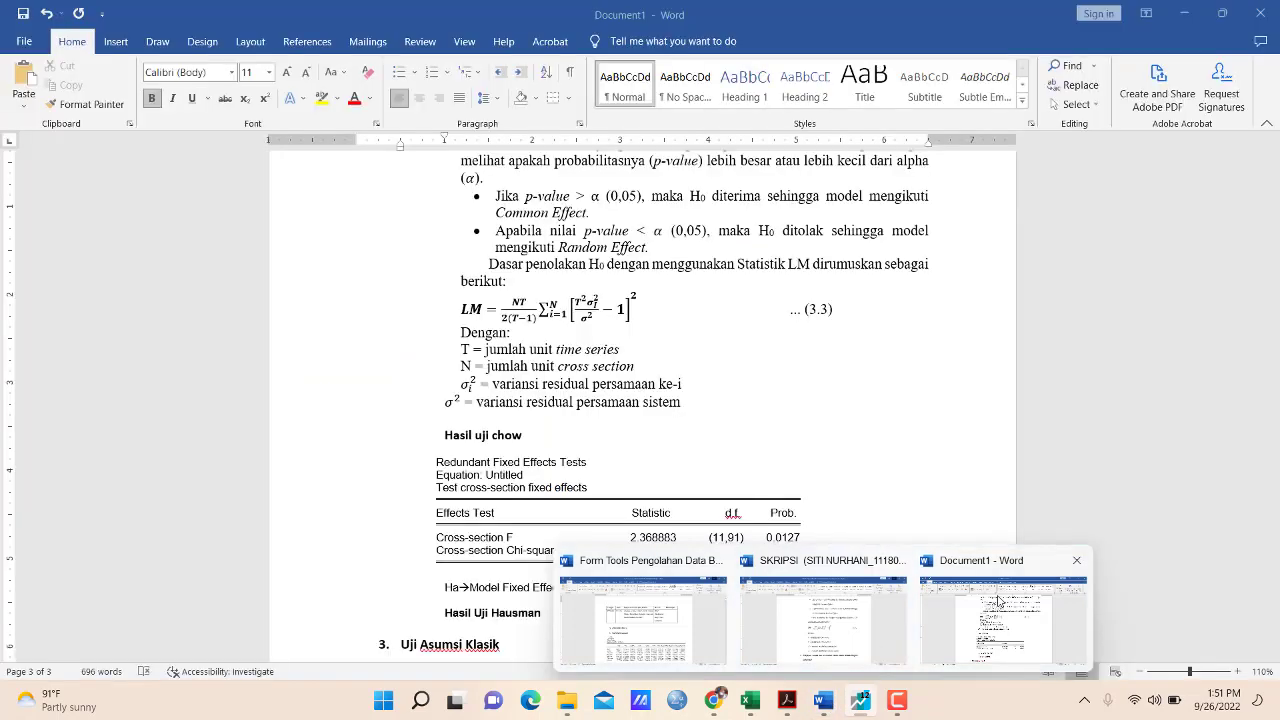
pyautogui.click(998, 601)
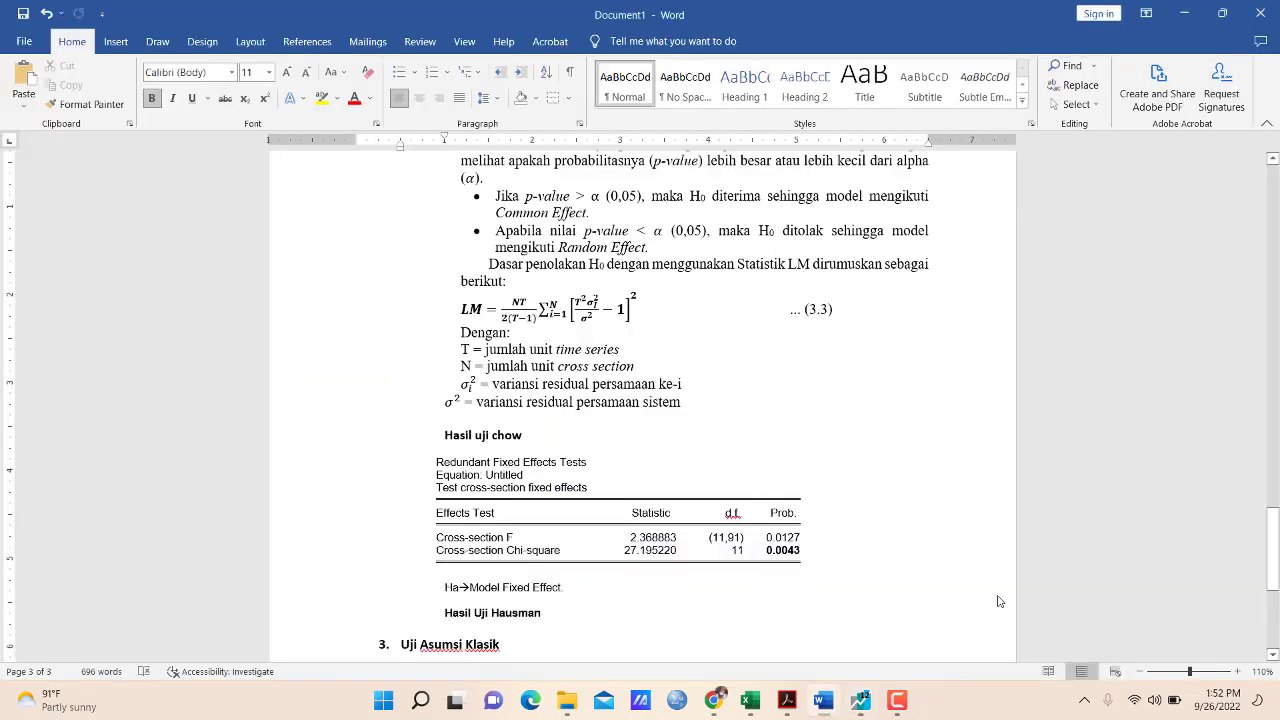
pyautogui.hotkey('ctrl', 'v')
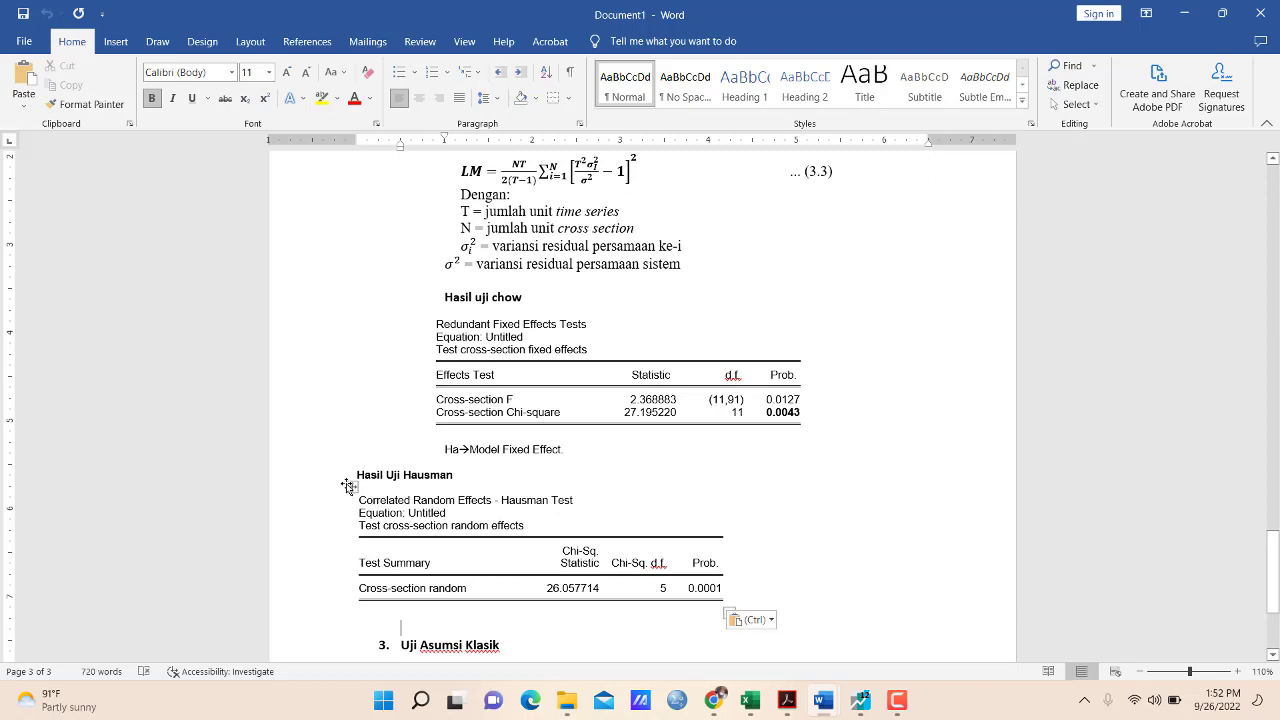
pyautogui.moveTo(352, 487); pyautogui.dragTo(424, 487)
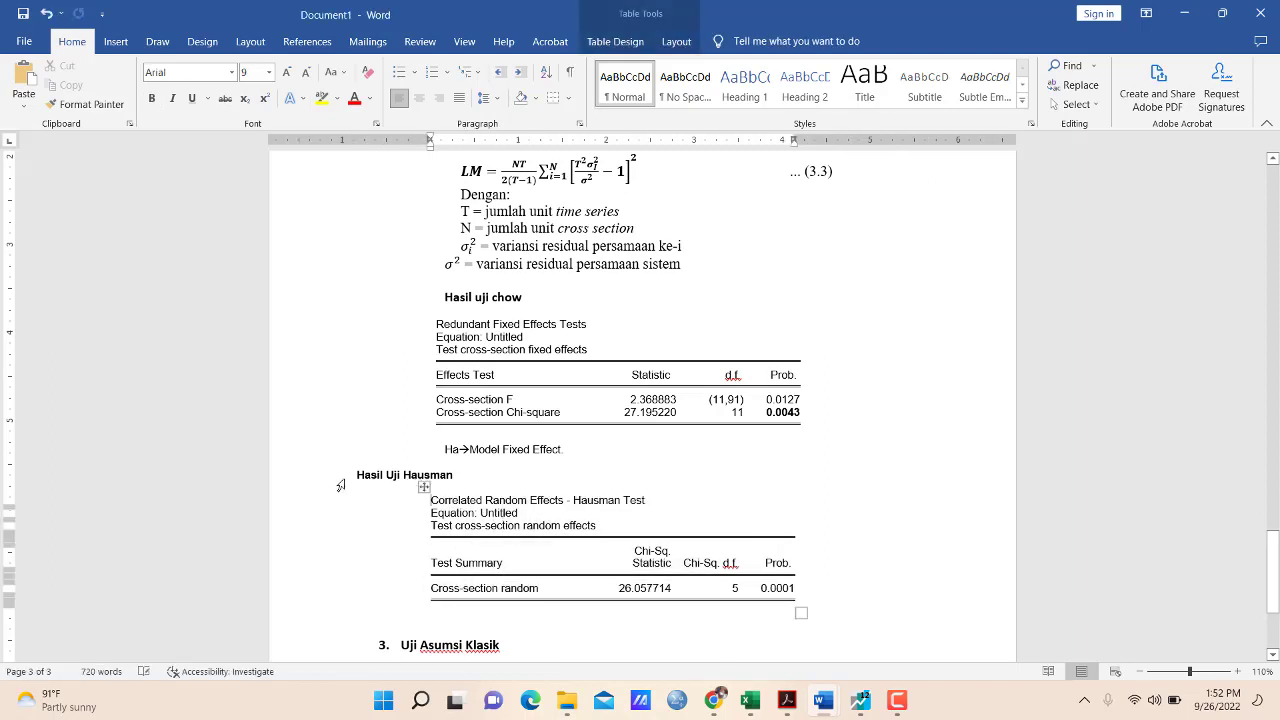
# Indent the "Hasil Uji Hausman" heading to match the "Hasil uji chow" heading and bold the cross-section random Prob. value
pyautogui.click(357, 476)
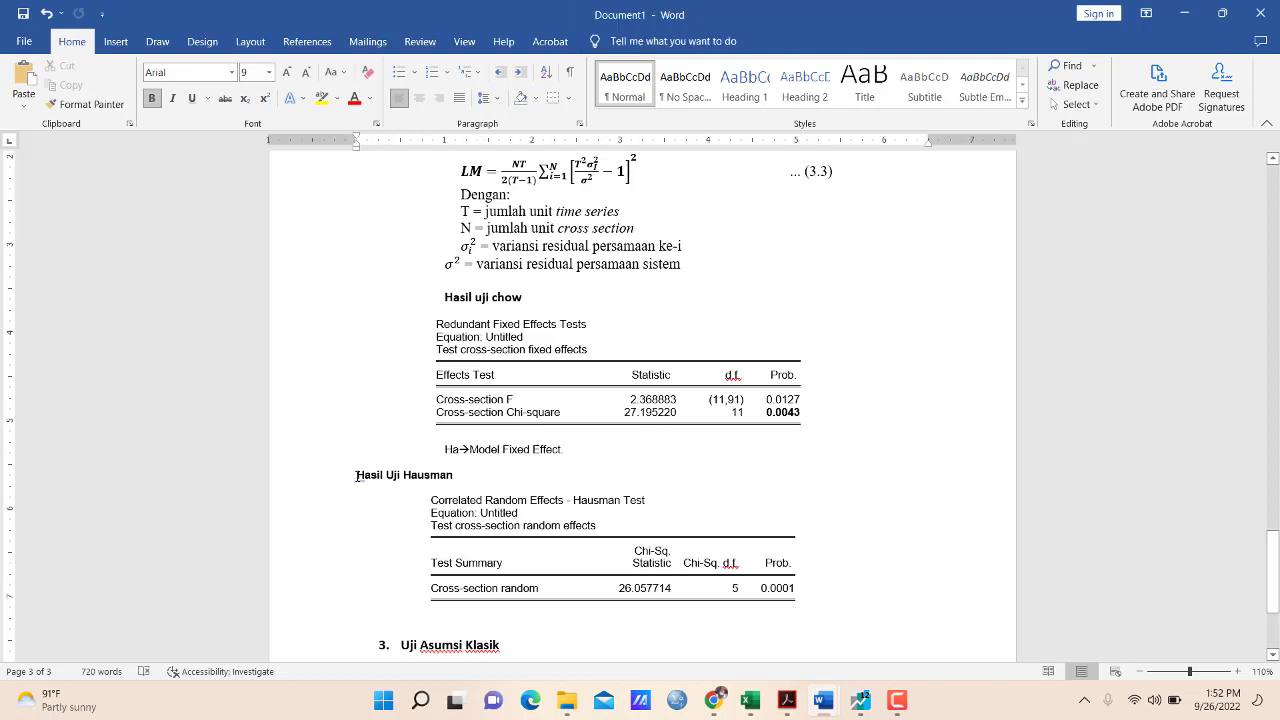
pyautogui.press('Tab')
pyautogui.press('Tab')
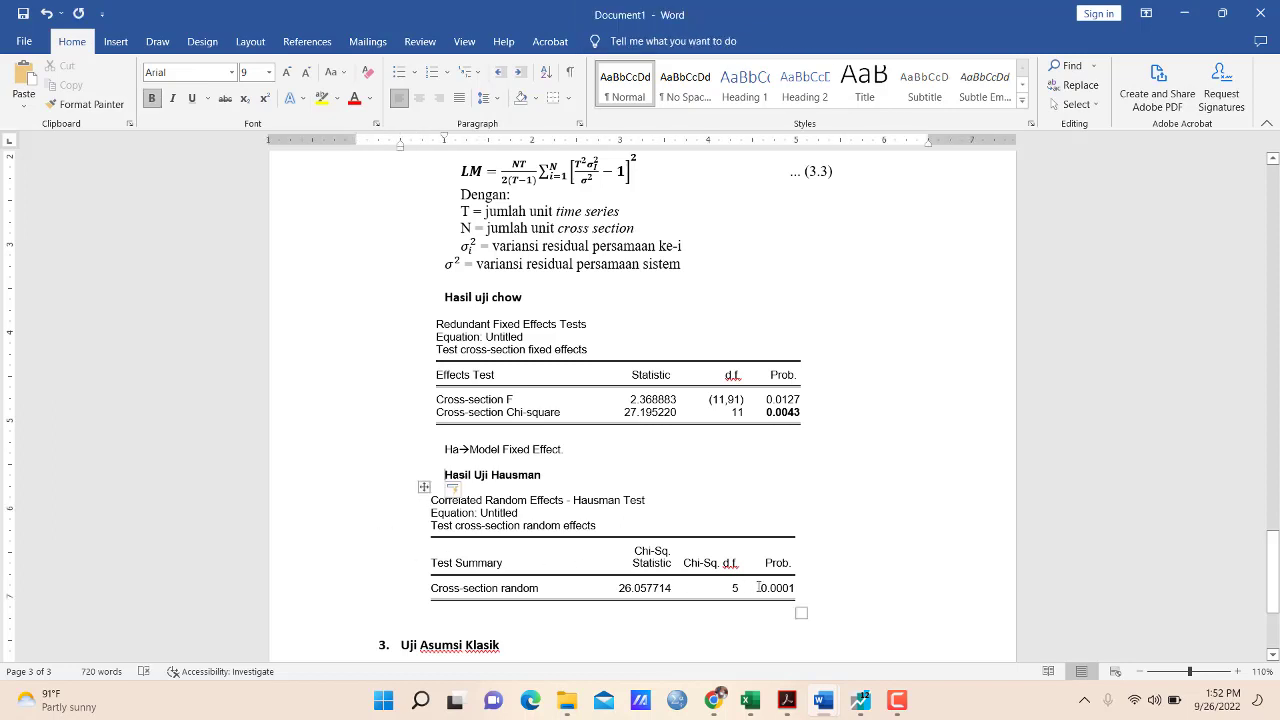
pyautogui.moveTo(759, 587); pyautogui.dragTo(792, 588)
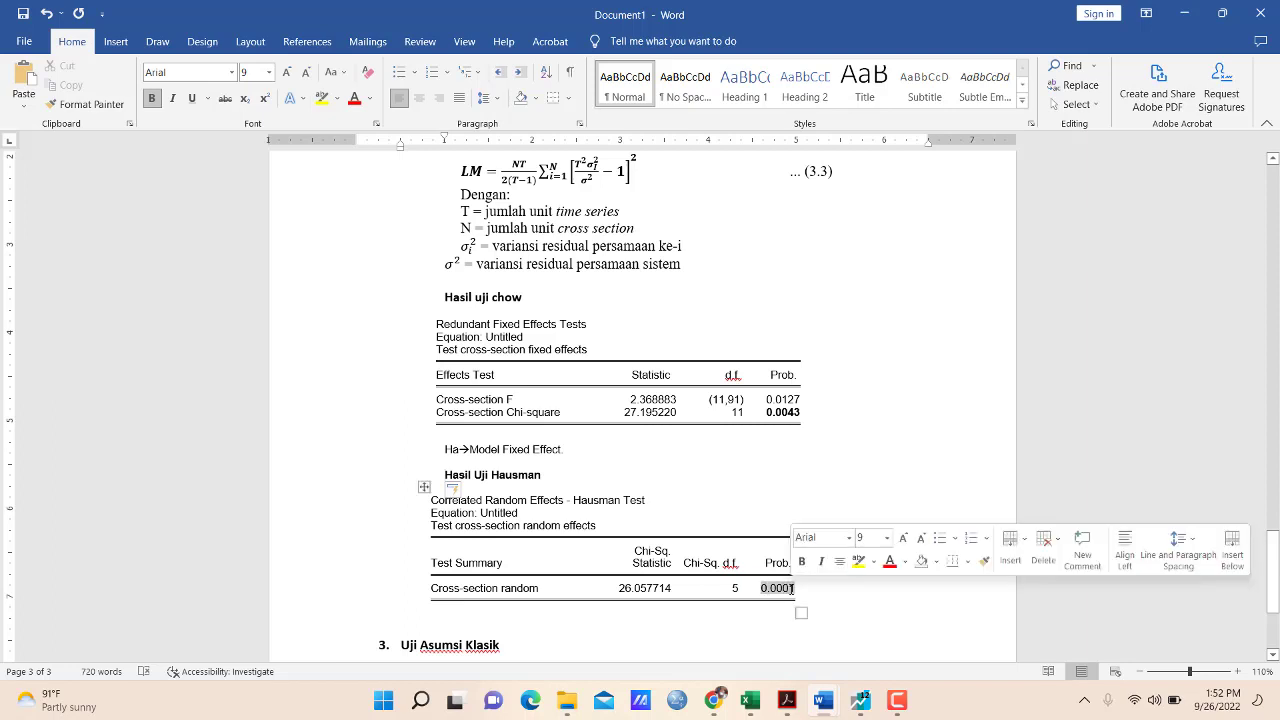
pyautogui.hotkey('ctrl', 'b')
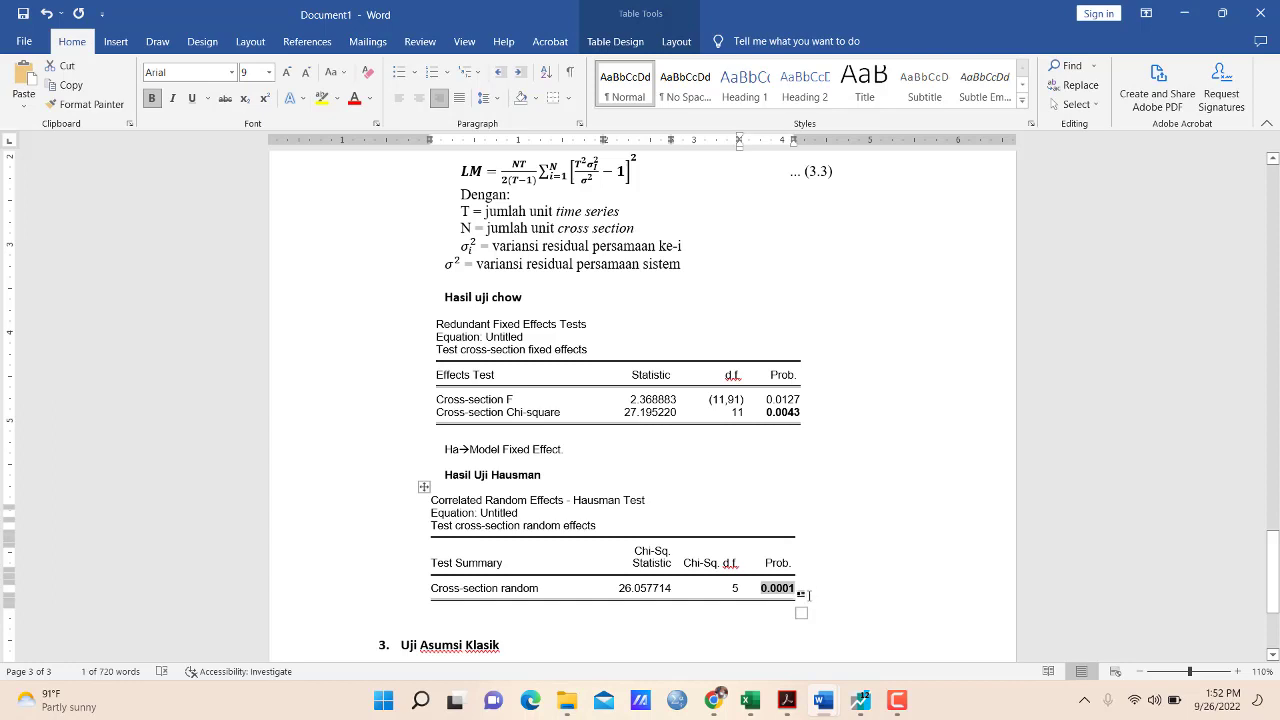
# Add the conclusion line "Ha→Model Fixed Effect." directly below the Hausman test table
pyautogui.click(473, 609)
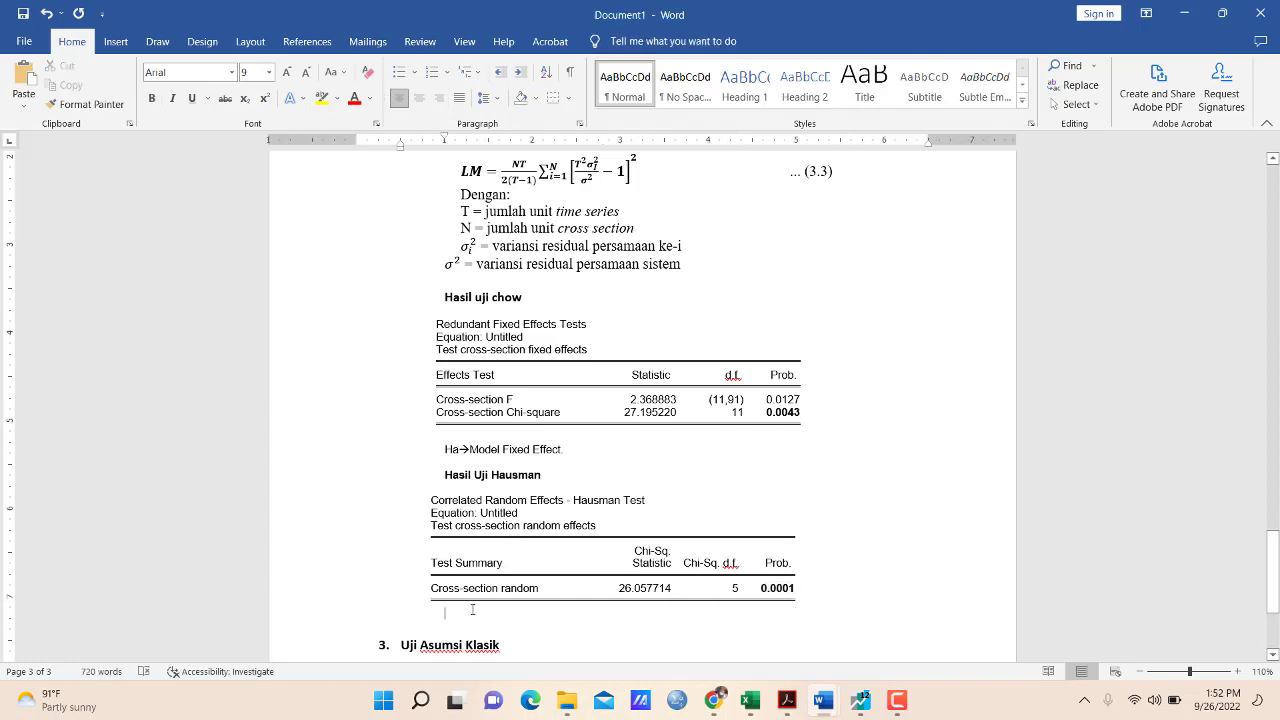
pyautogui.write('h')
pyautogui.press('BackSpace')
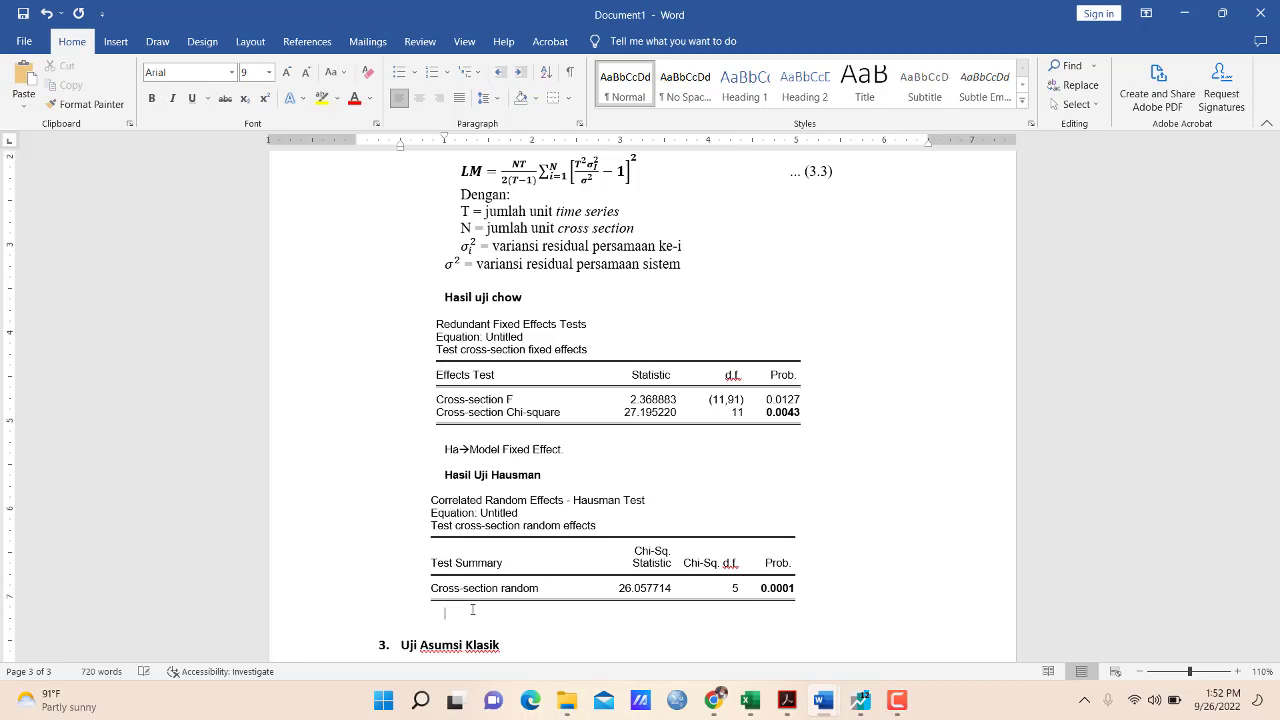
pyautogui.write('H')
pyautogui.write('a')
pyautogui.write('-')
pyautogui.write('->')
pyautogui.write('mod')
pyautogui.press('BackSpace')
pyautogui.press('BackSpace')
pyautogui.press('BackSpace')
pyautogui.write('Model Fixed Effect.')
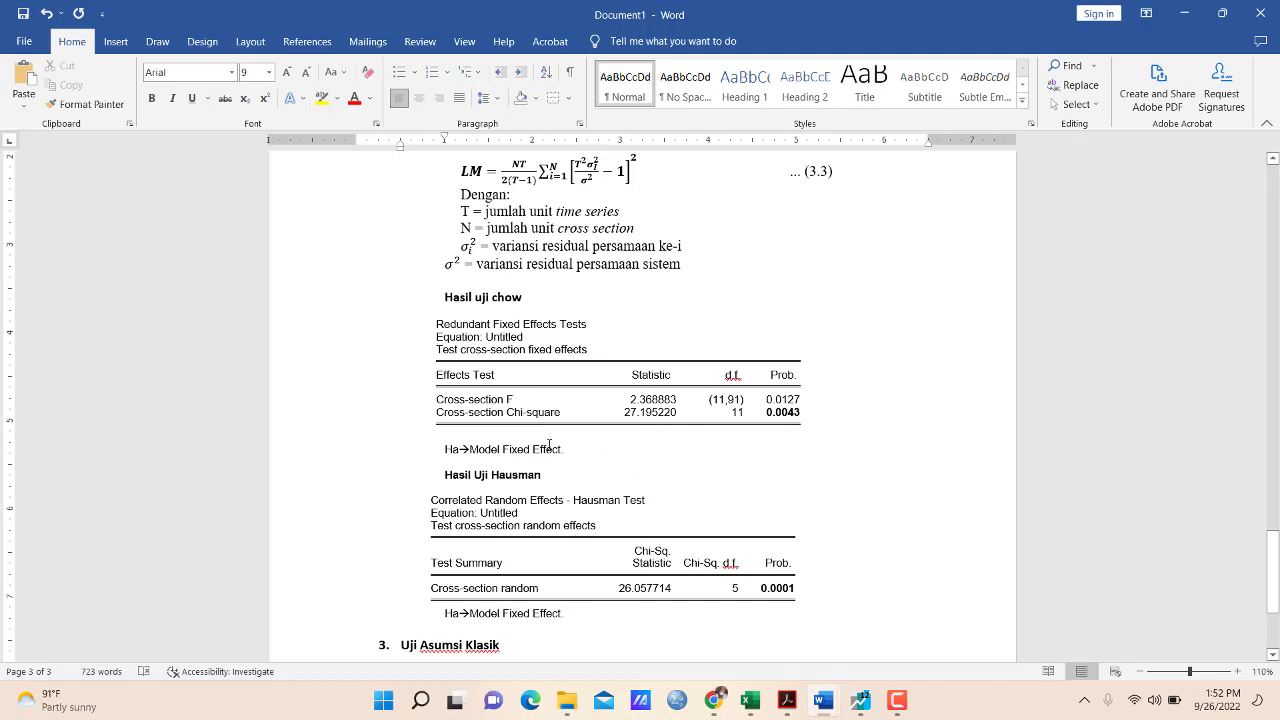
pyautogui.click(572, 614)
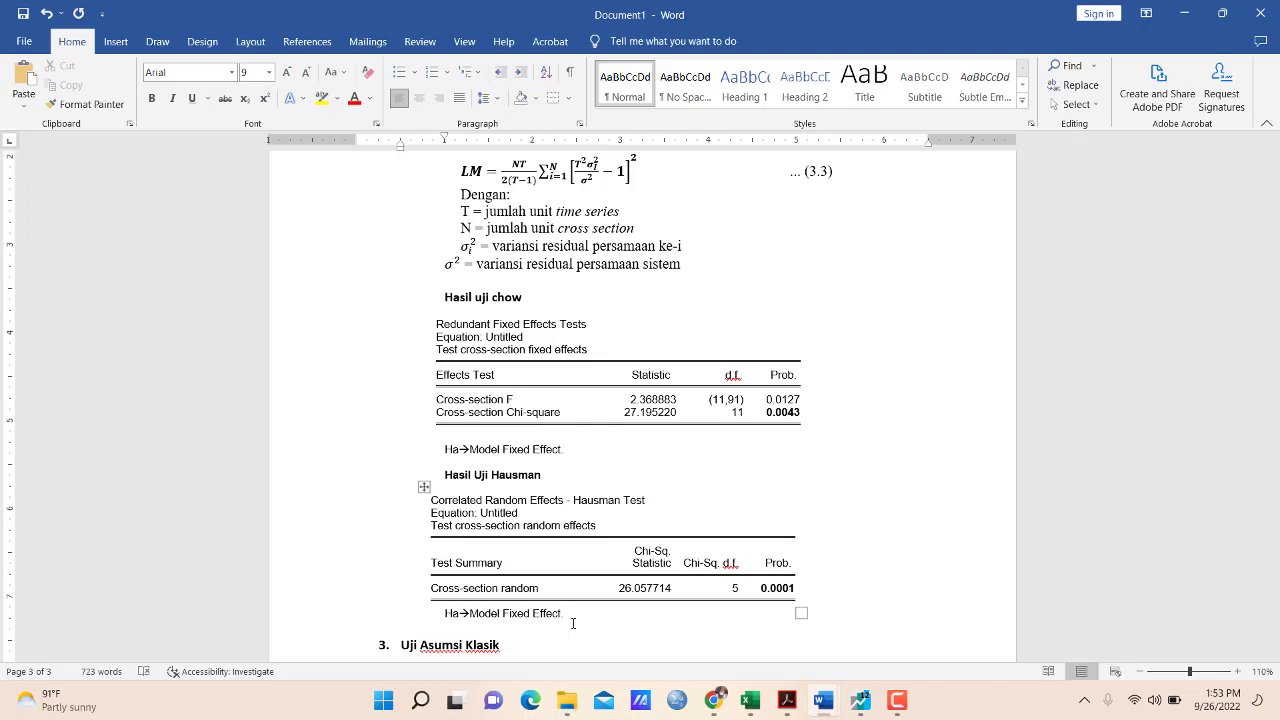
pyautogui.press('BackSpace')
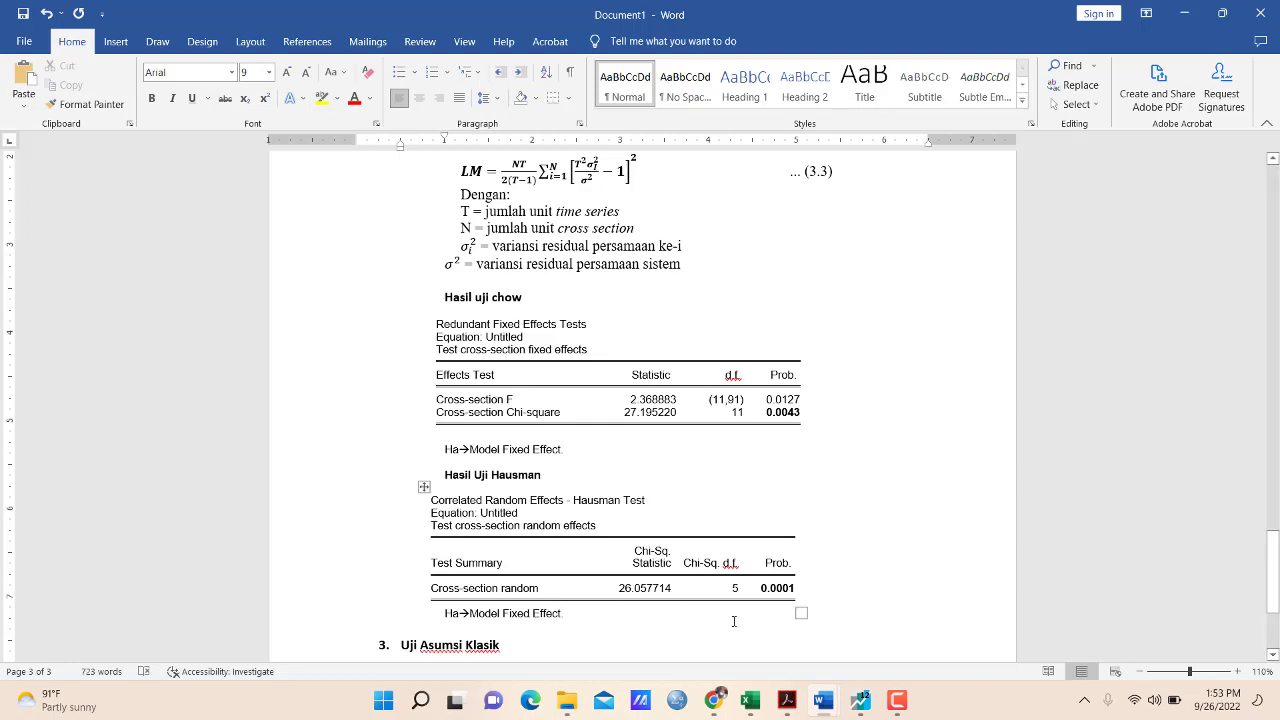